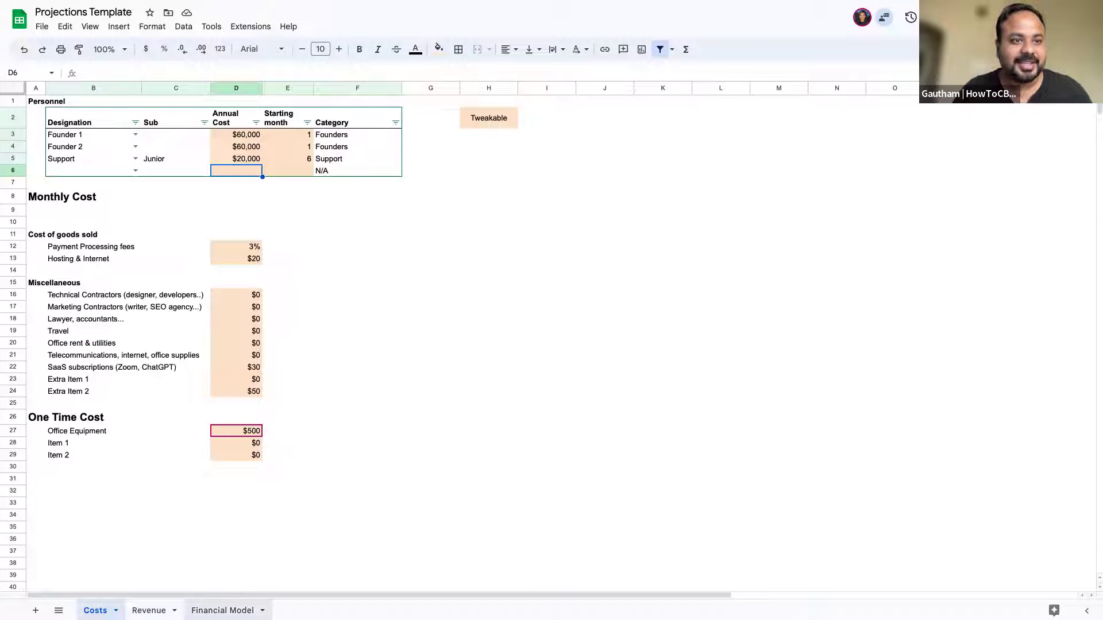
Review the Costs, Revenue and Financial Model sheets and the designation choices available for Founder 1 in the Personnel table
click(222, 610)
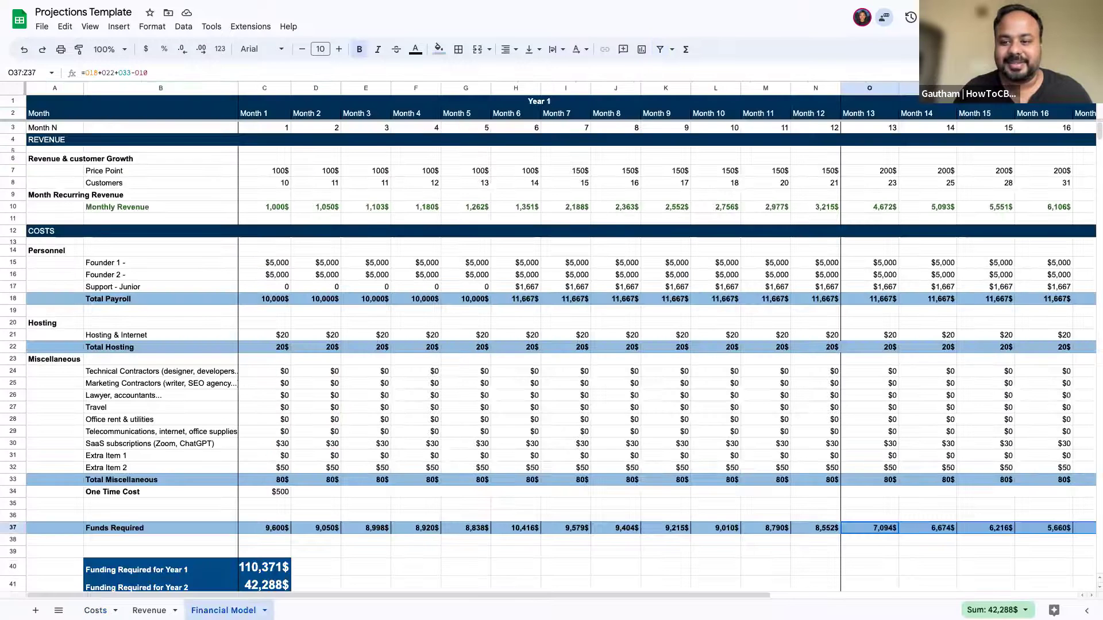
click(95, 610)
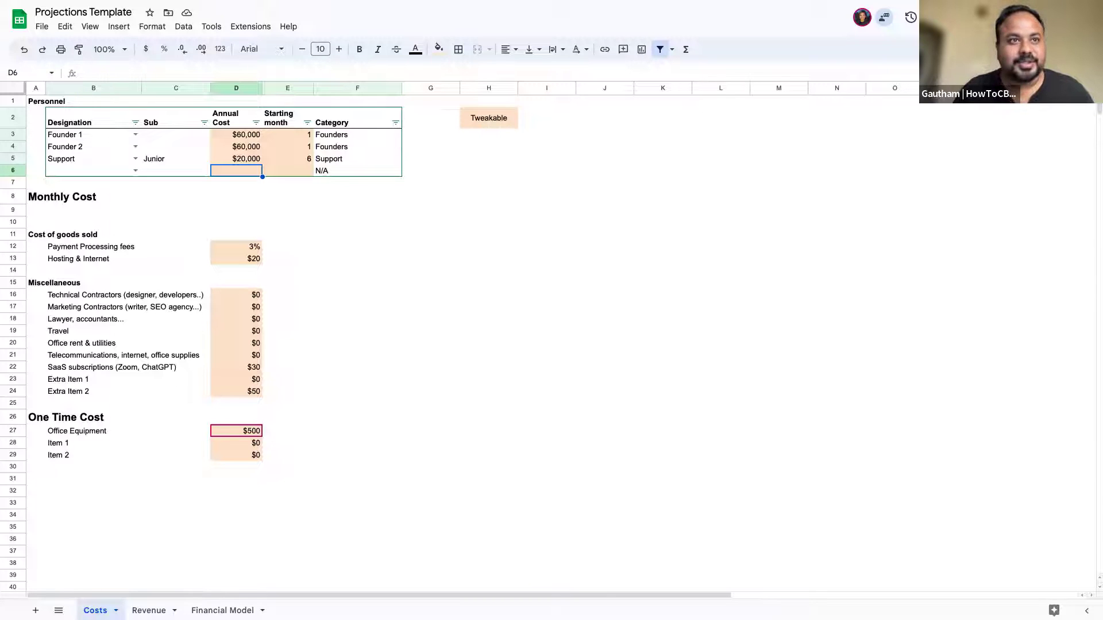
click(290, 149)
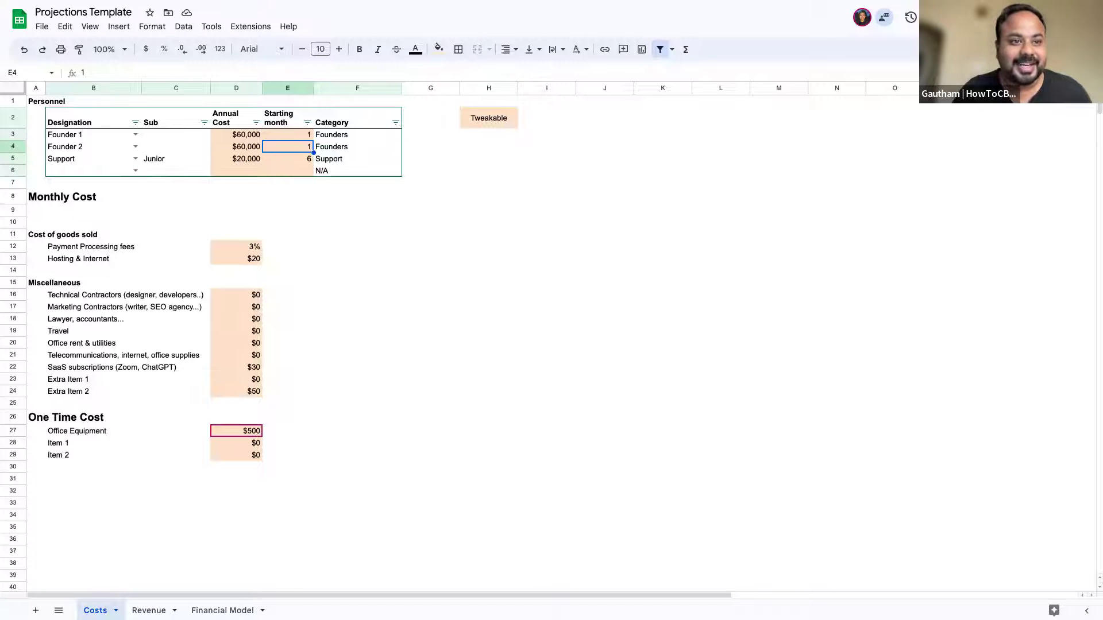
click(222, 610)
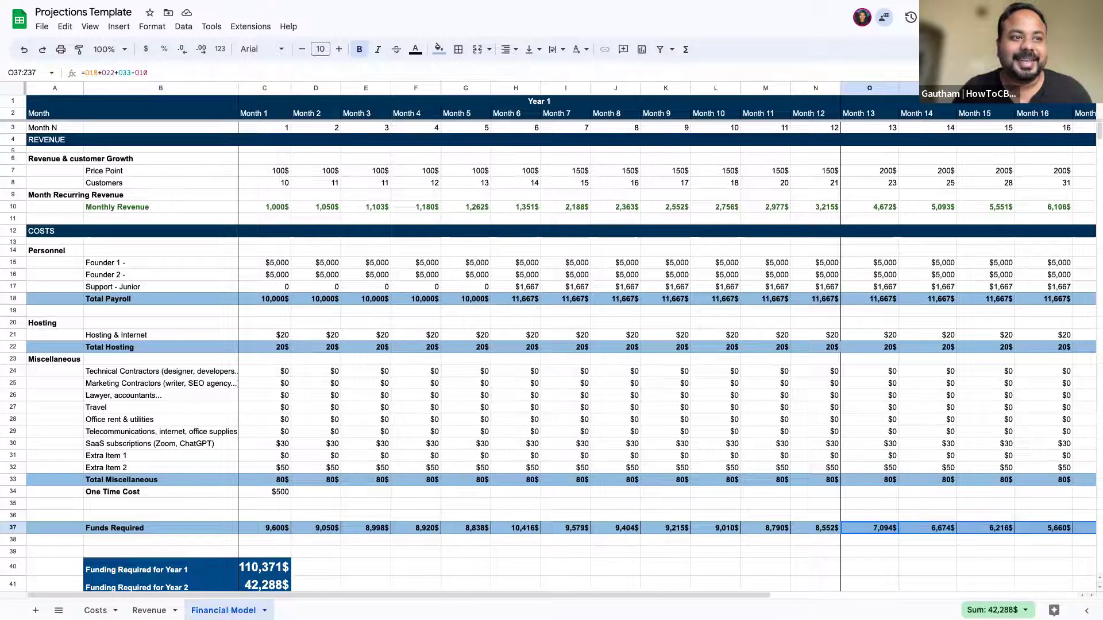
click(95, 611)
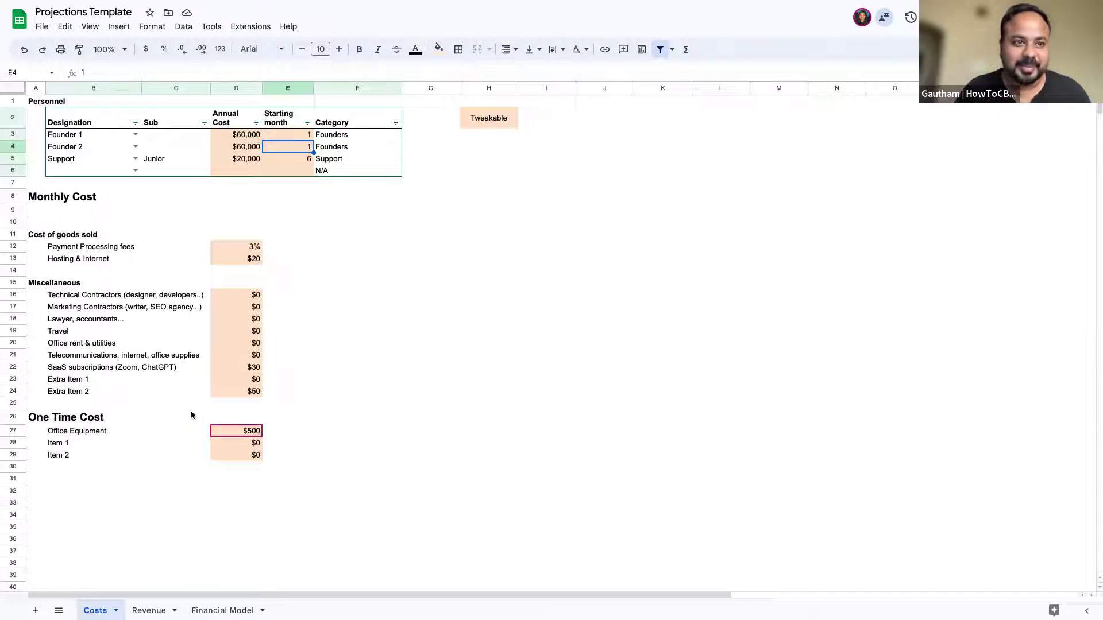
click(149, 610)
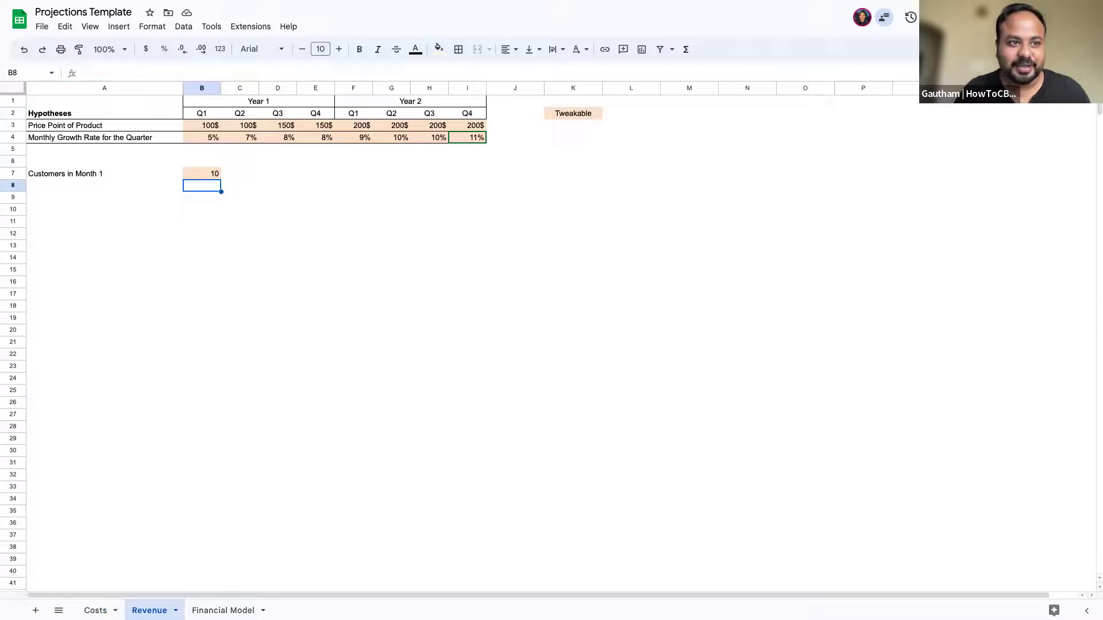
click(95, 610)
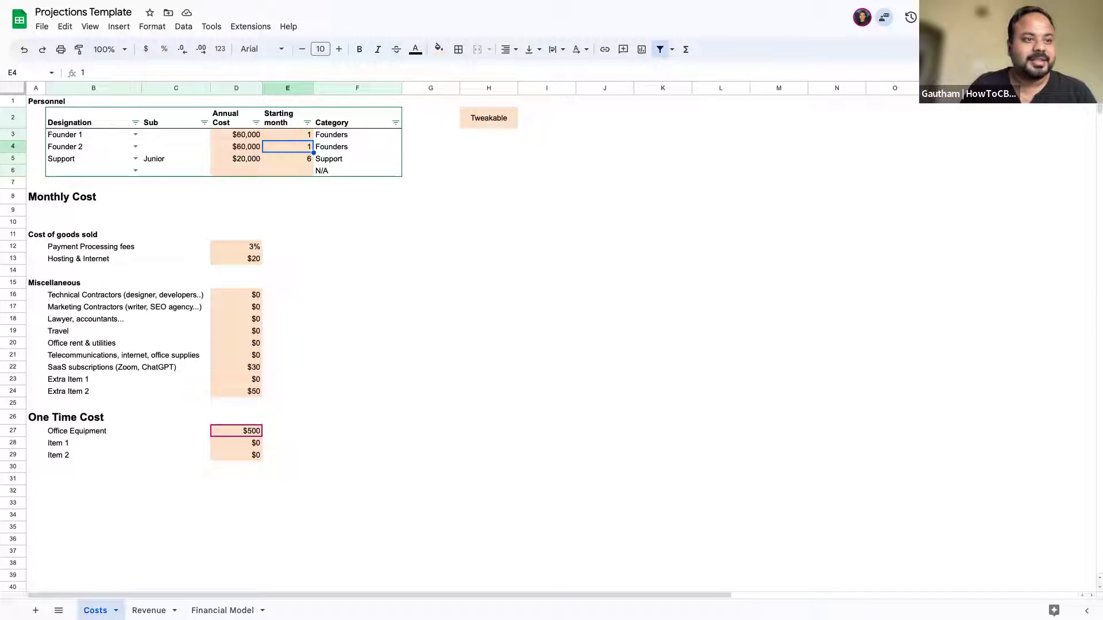
click(223, 610)
click(96, 610)
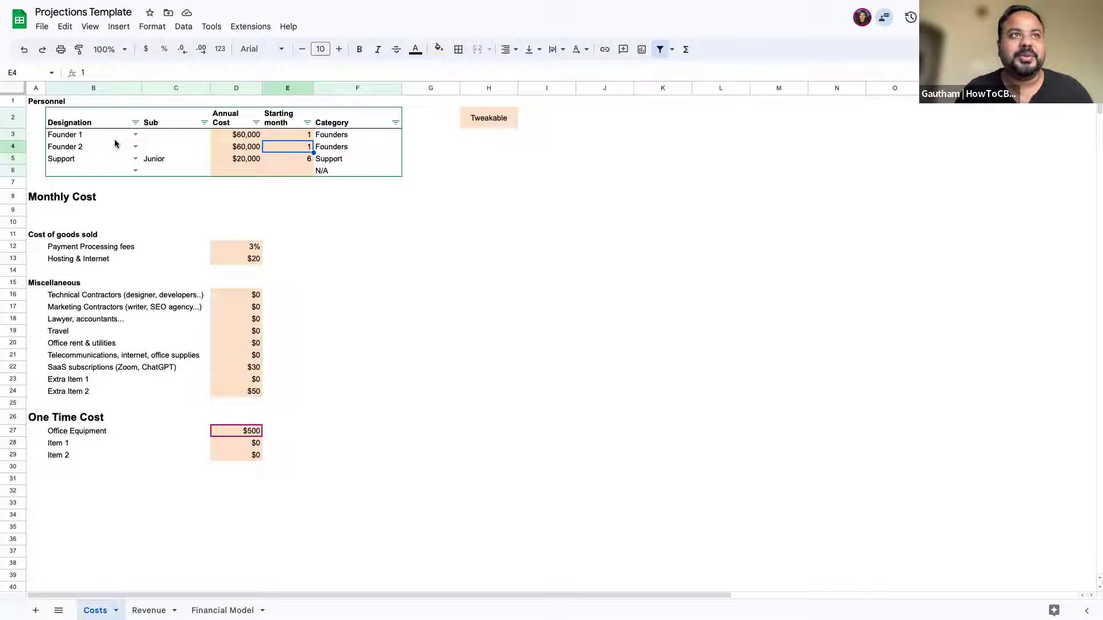
click(136, 135)
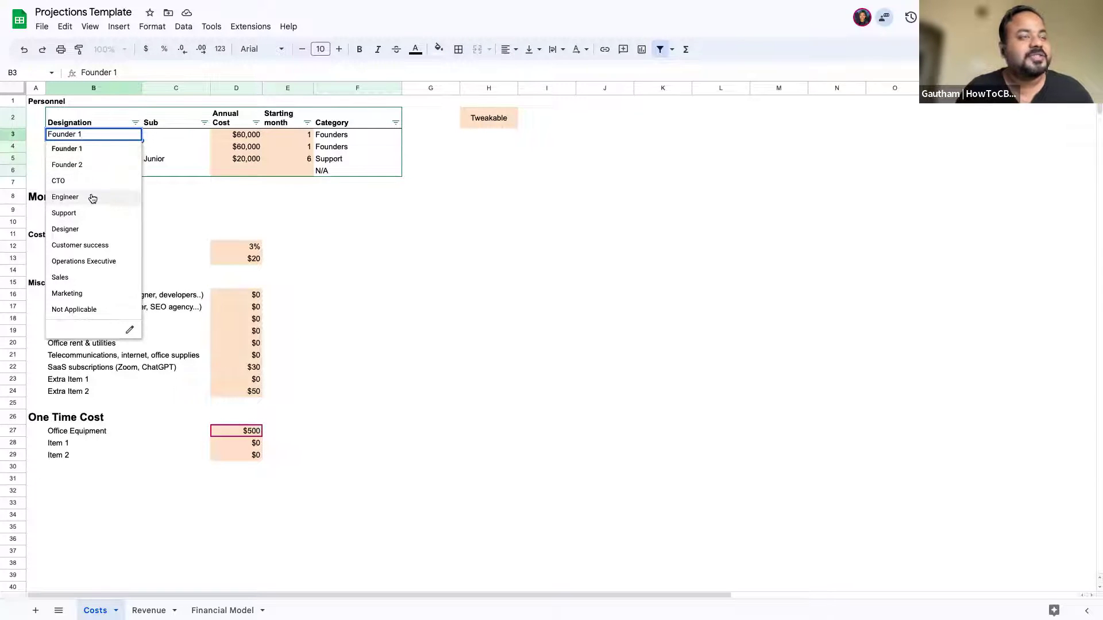
click(163, 227)
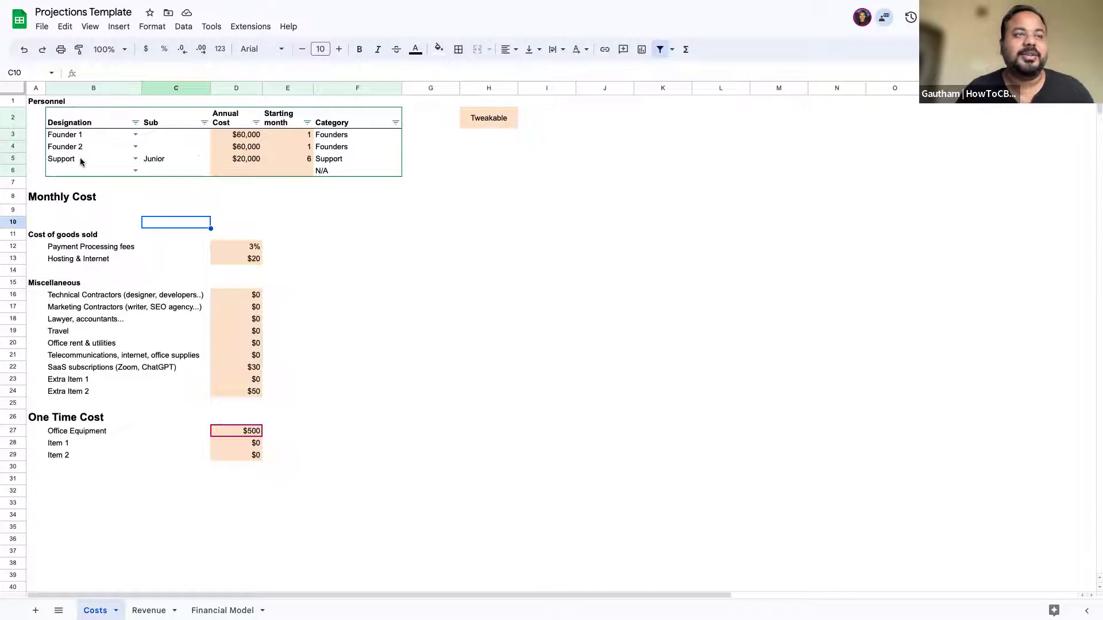
Set the Personnel starting month to 2 for Founder 1 and 3 for Founder 2
click(305, 163)
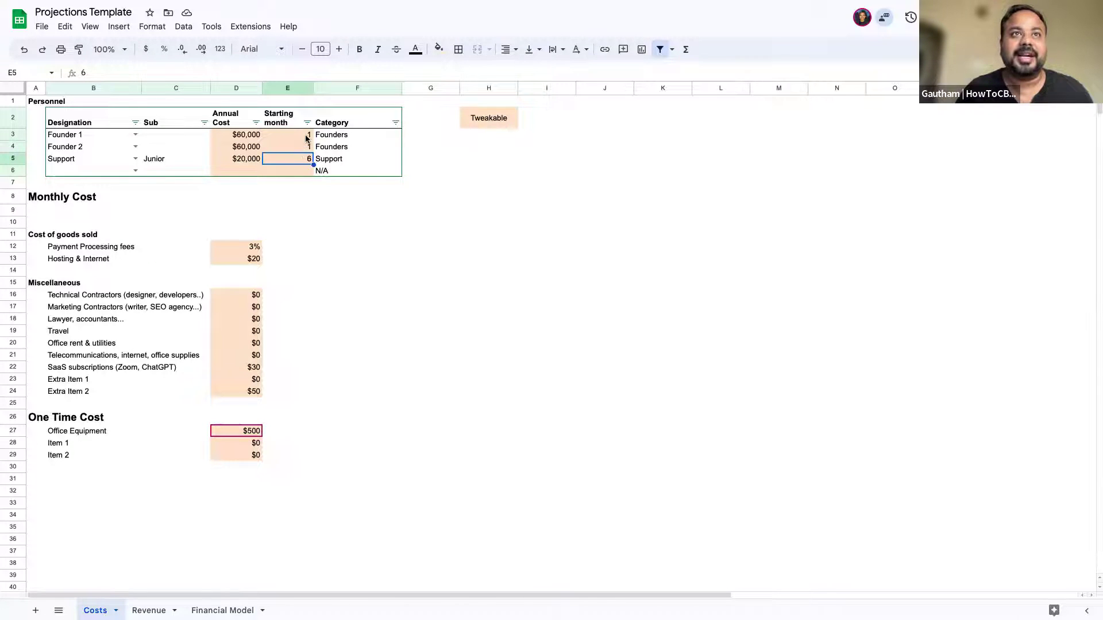
click(305, 136)
key(Down)
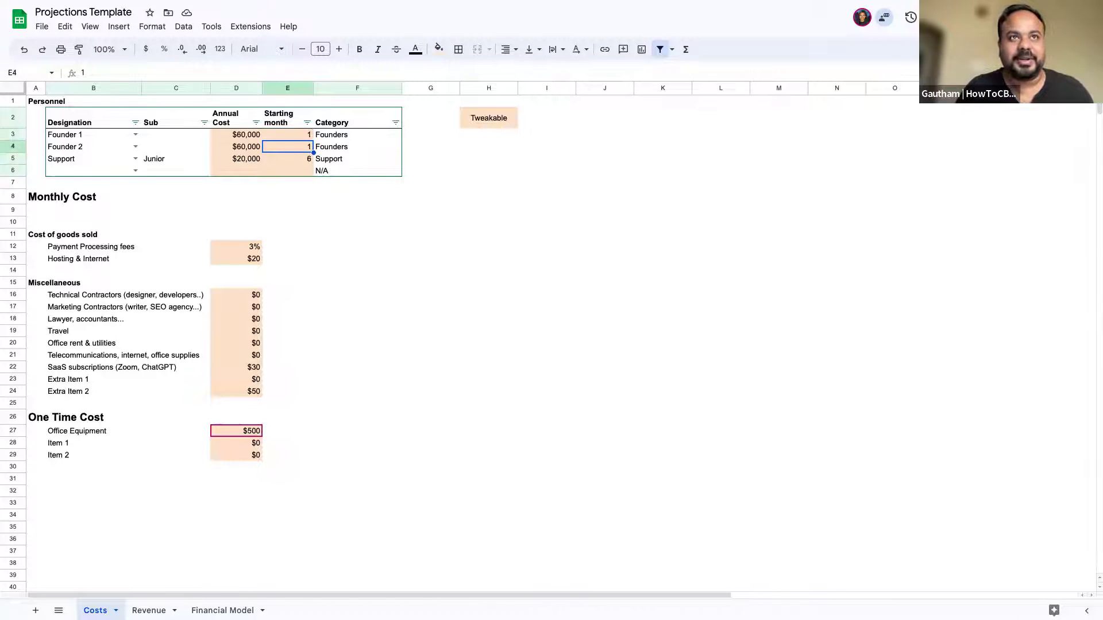
key(Up)
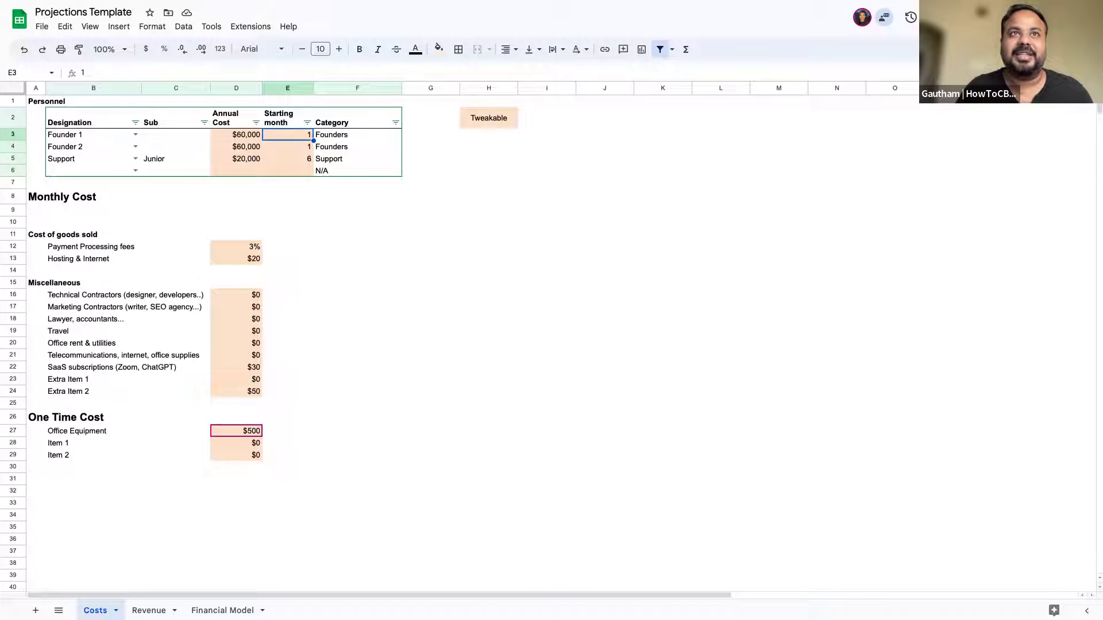
text(2)
key(Return)
text(2)
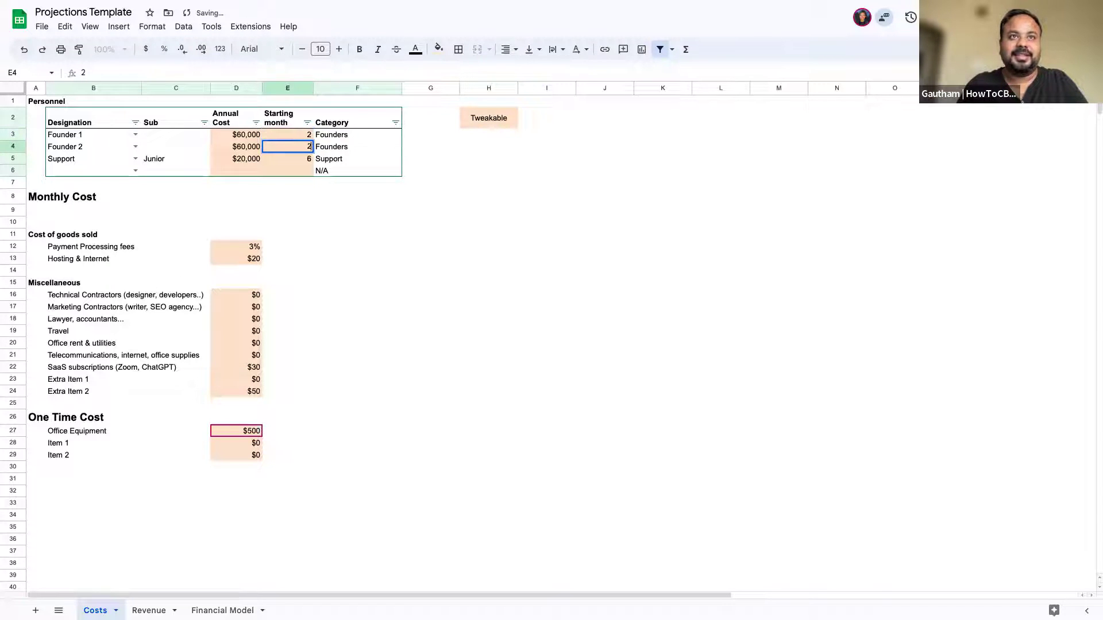
key(Return)
key(Up)
key(Up)
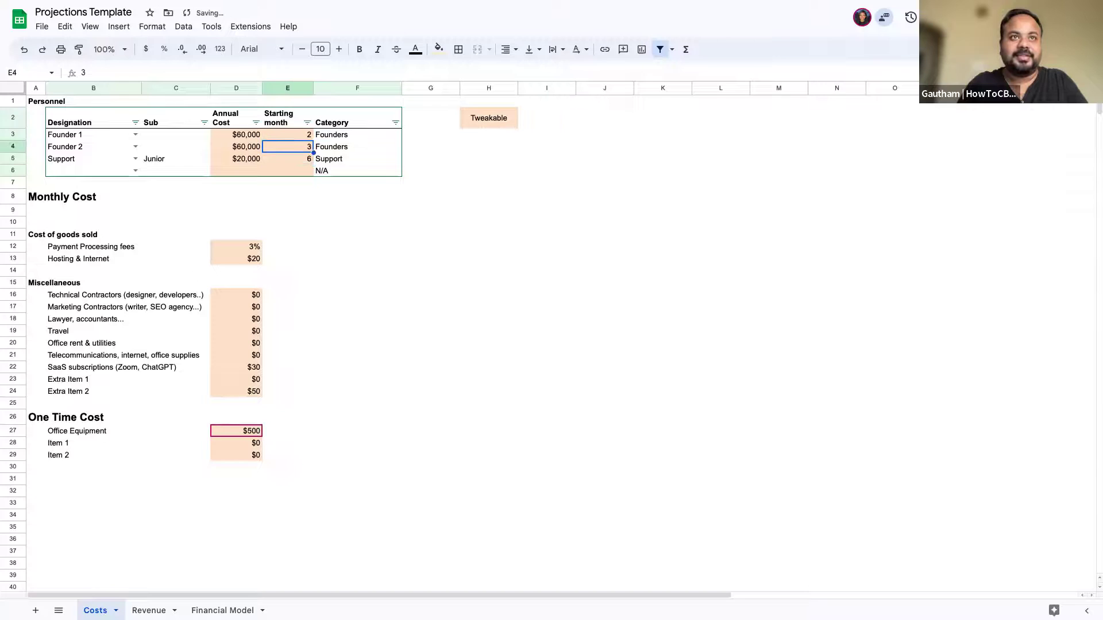
Set the starting month of both founders back to 1
text(1)
key(Return)
text(1)
key(Return)
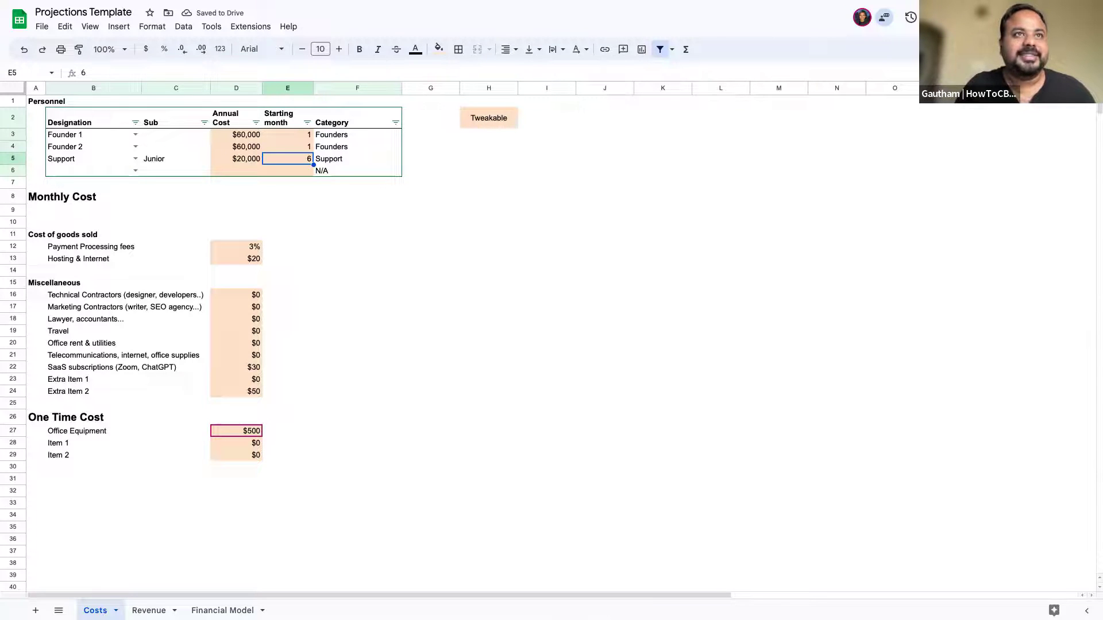
Examine the Support role's annual cost, the cost of goods sold entries and the Miscellaneous monthly cost items down to SaaS subscriptions
click(236, 159)
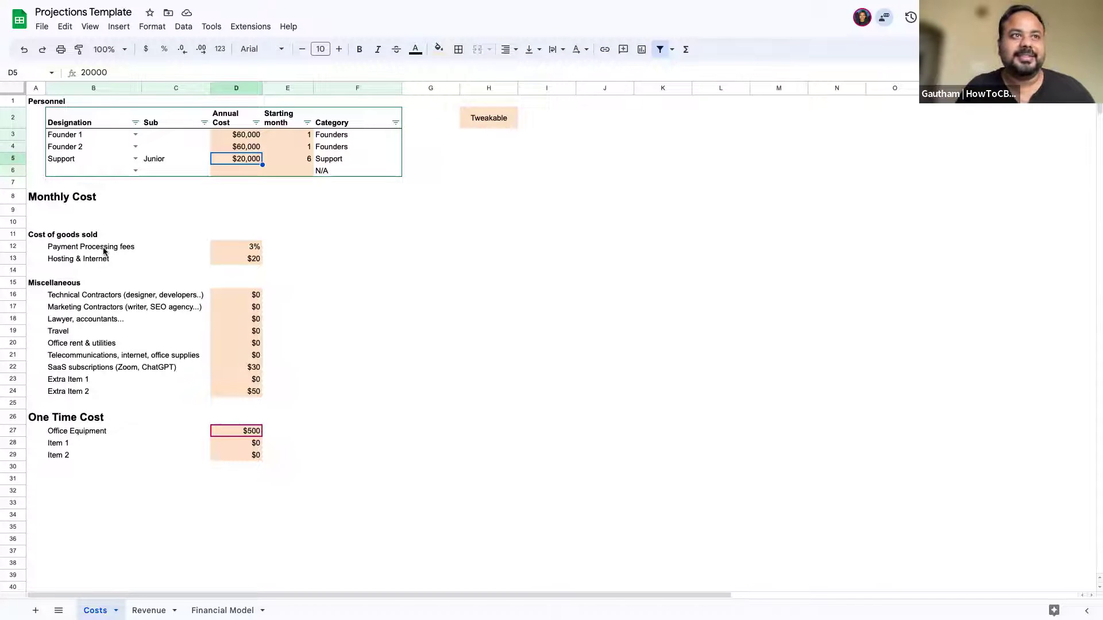
click(124, 249)
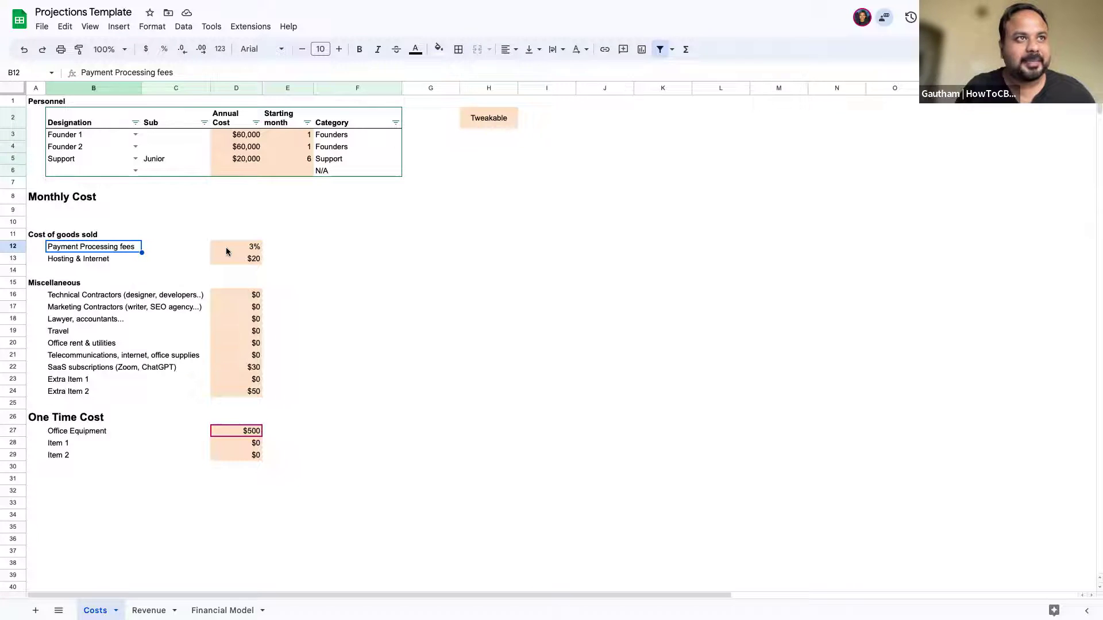
key(Down)
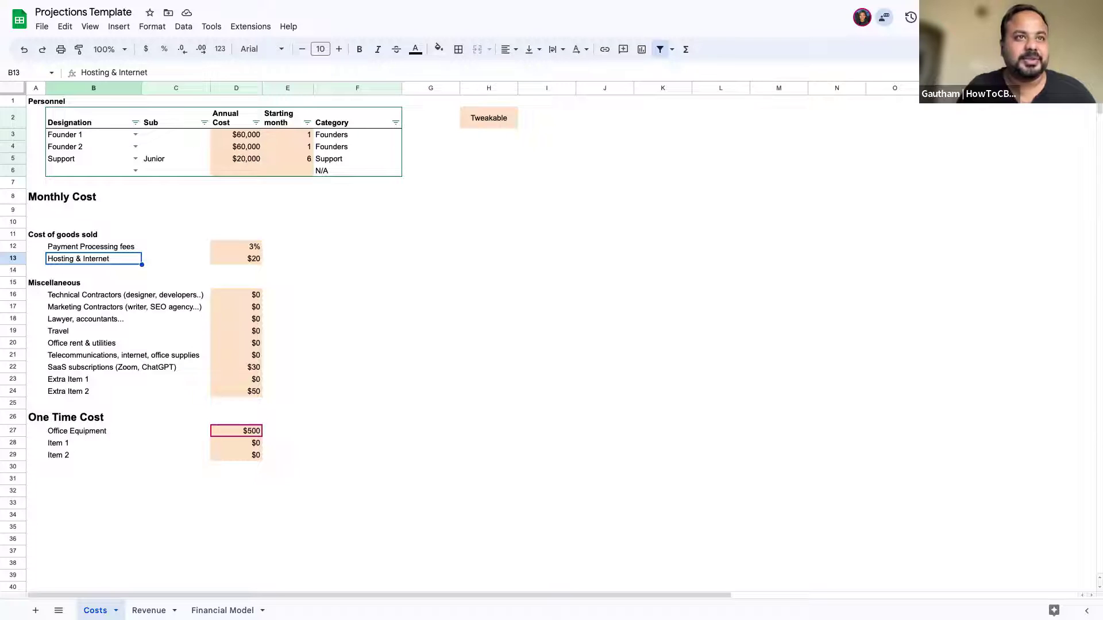
key(Right)
key(Right)
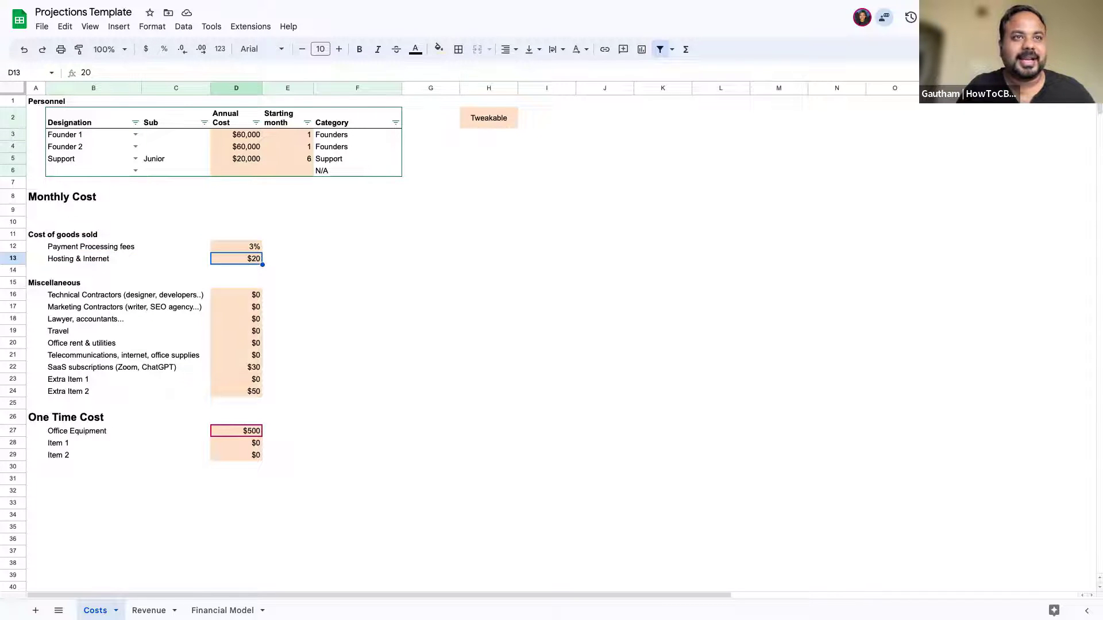
key(Down)
key(Down)
key(Down)
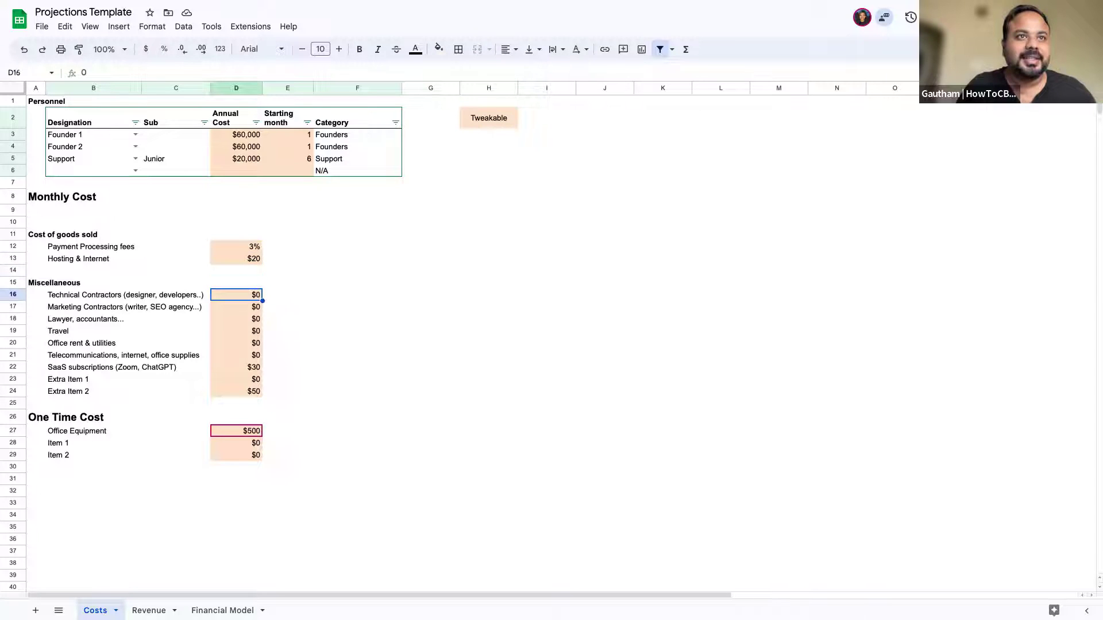
key(Left)
key(Left)
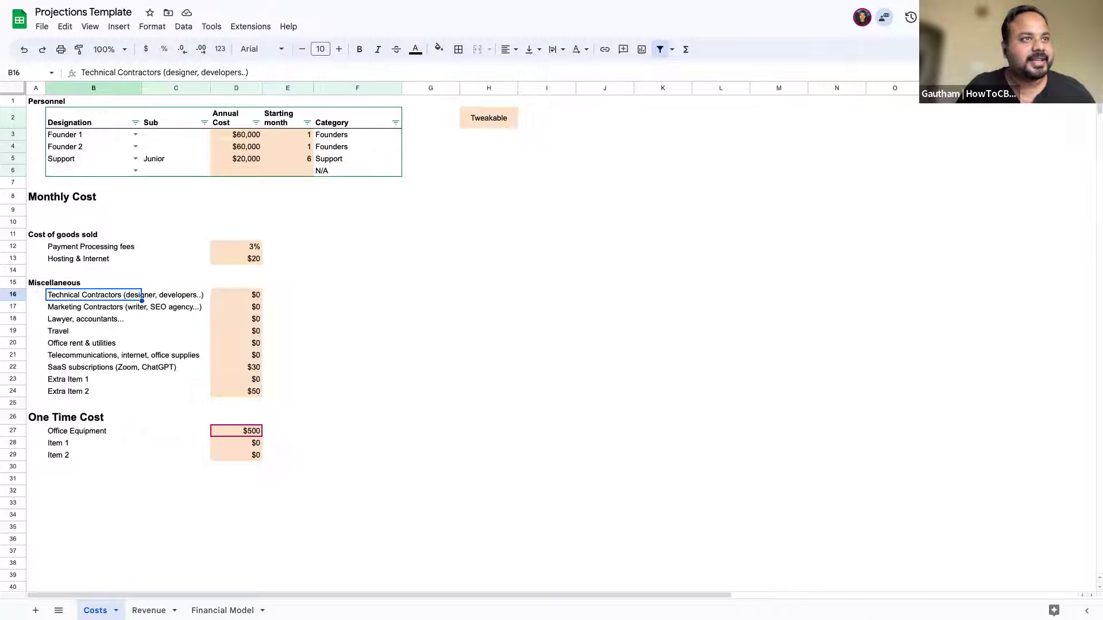
key(Down)
key(Down)
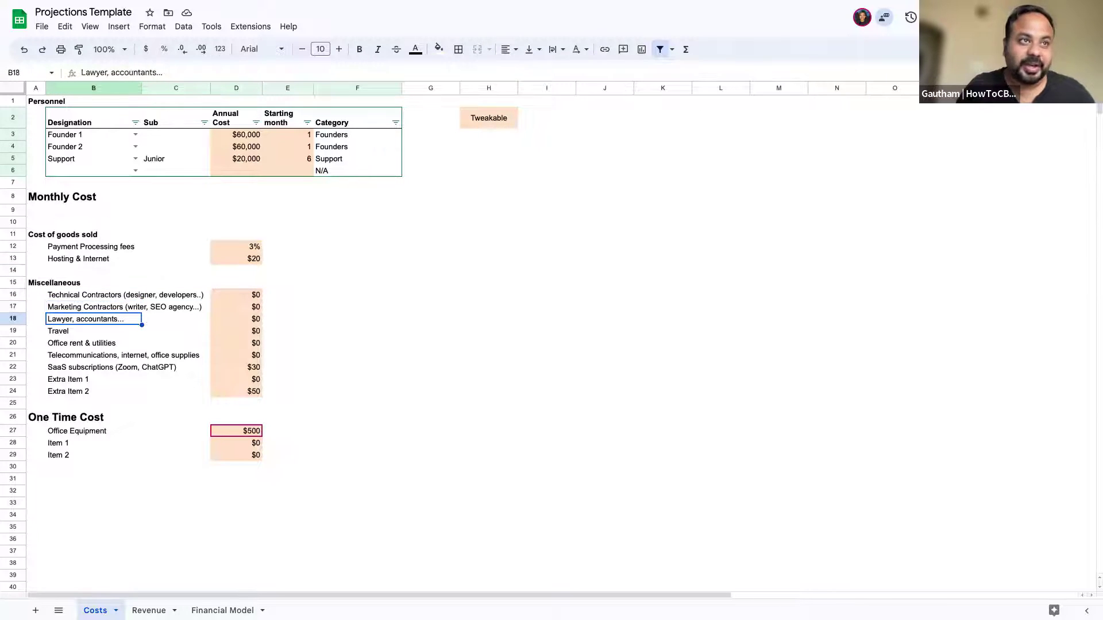
key(Down)
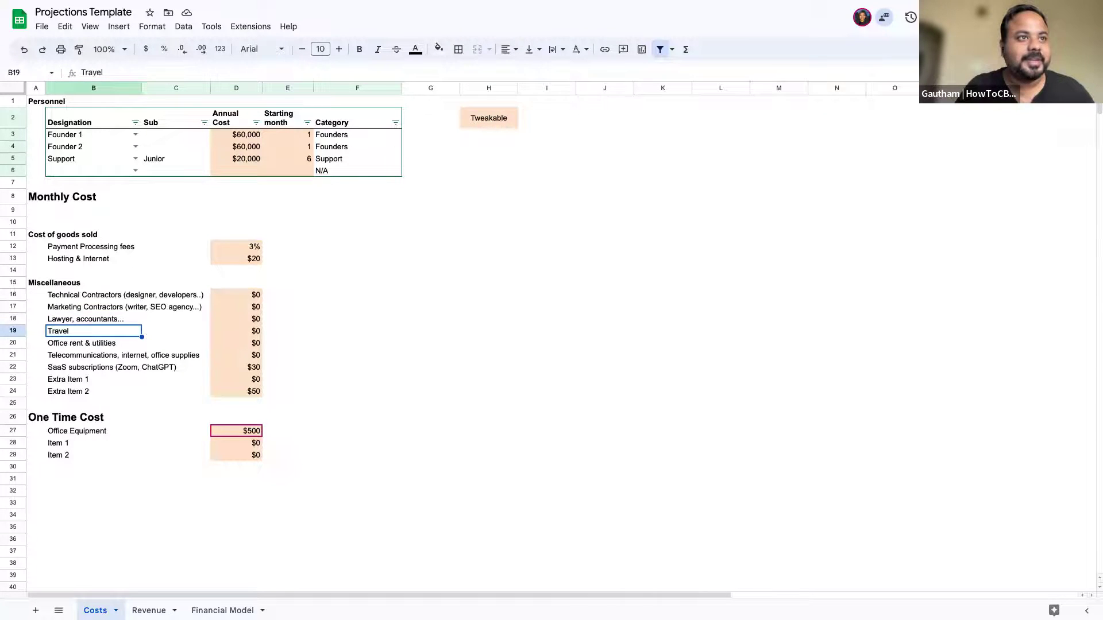
key(Down)
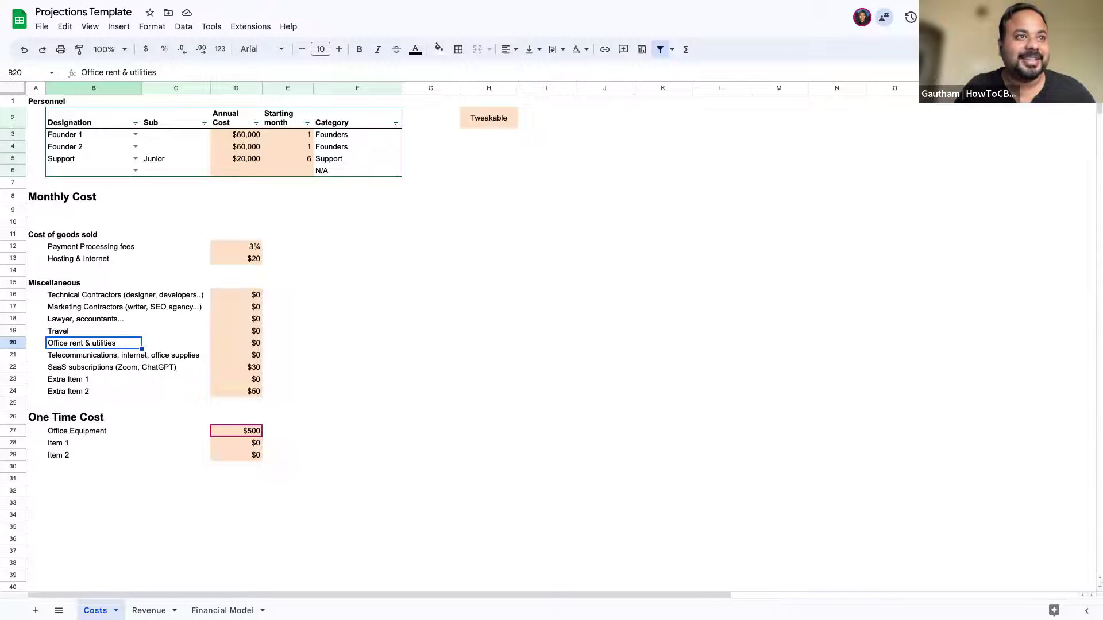
click(94, 355)
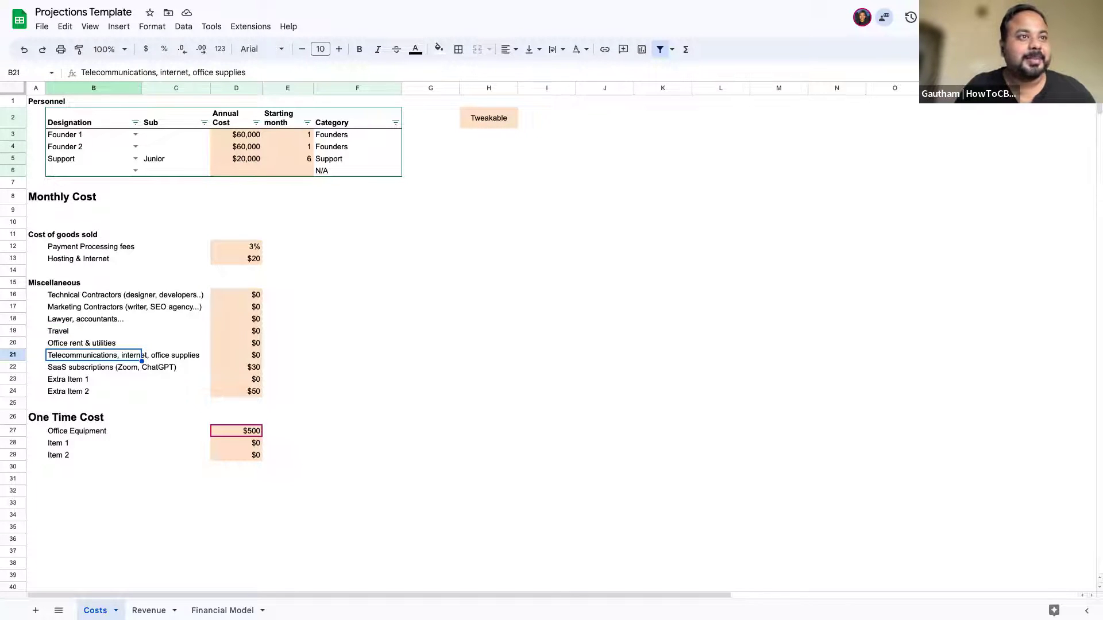
click(93, 368)
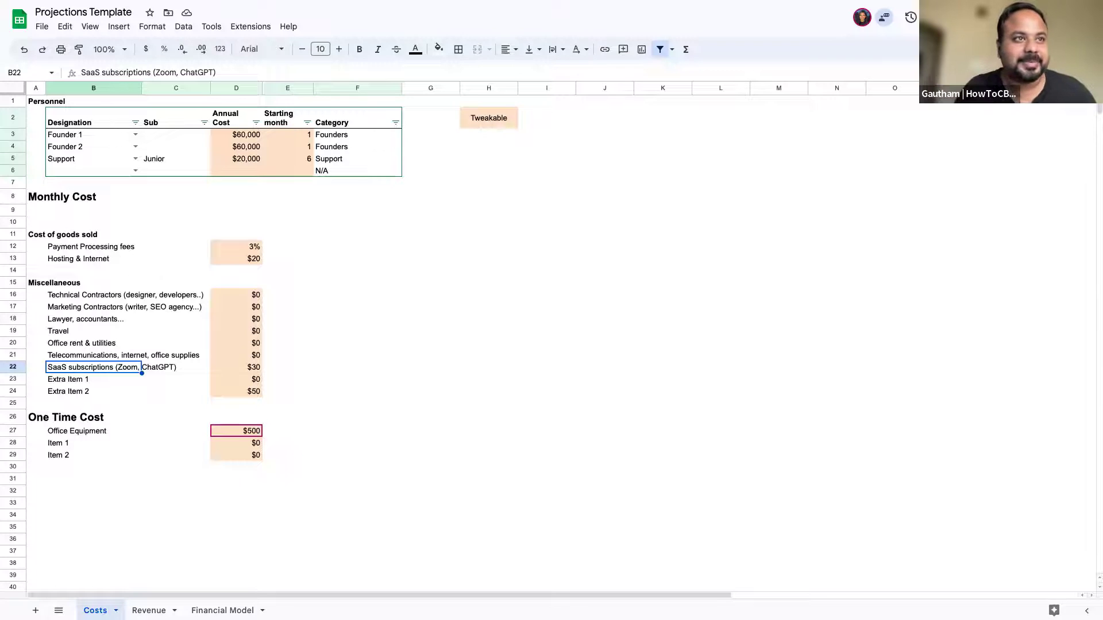
Rename Extra Item 1 under Miscellaneous to Entertainment and set its monthly cost to $200
click(94, 379)
click(94, 391)
click(94, 379)
click(94, 391)
click(94, 379)
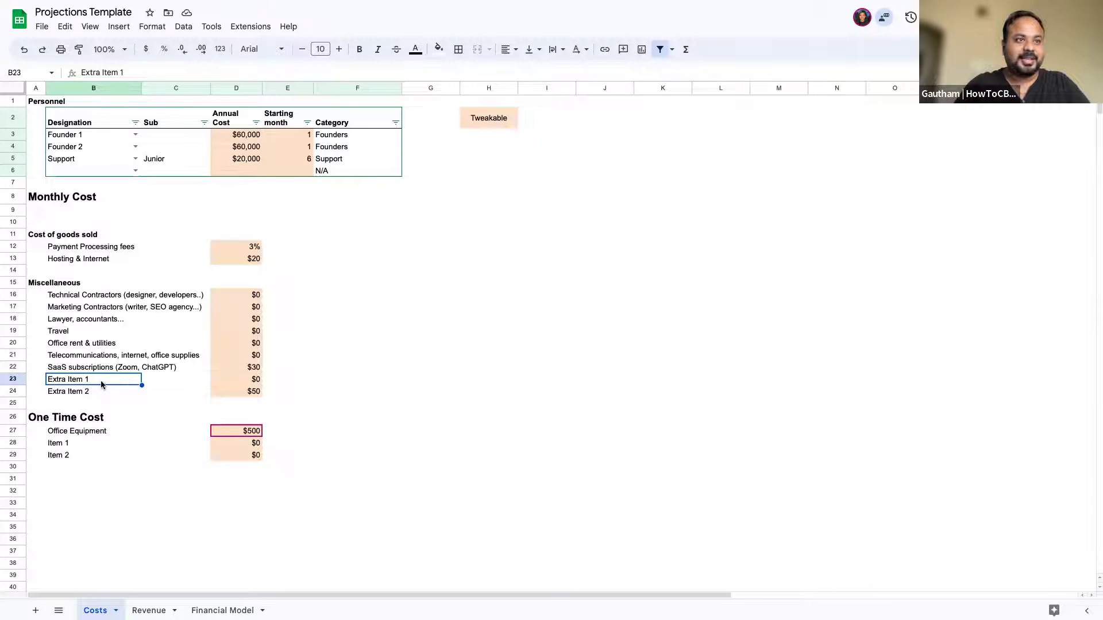
text(Entertainment)
key(Return)
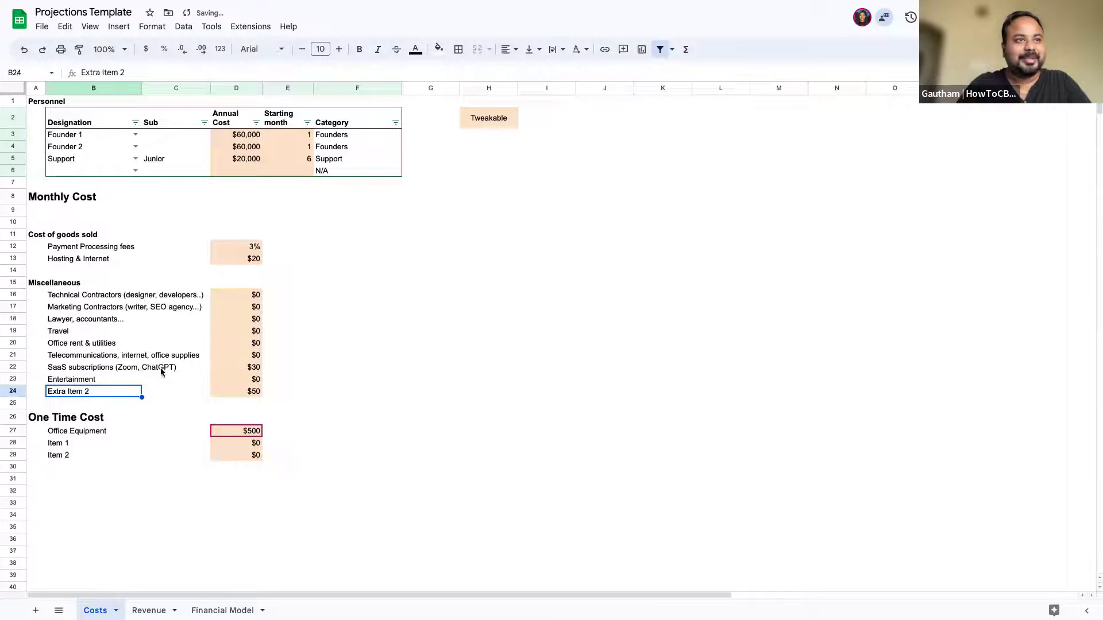
click(239, 380)
text(200)
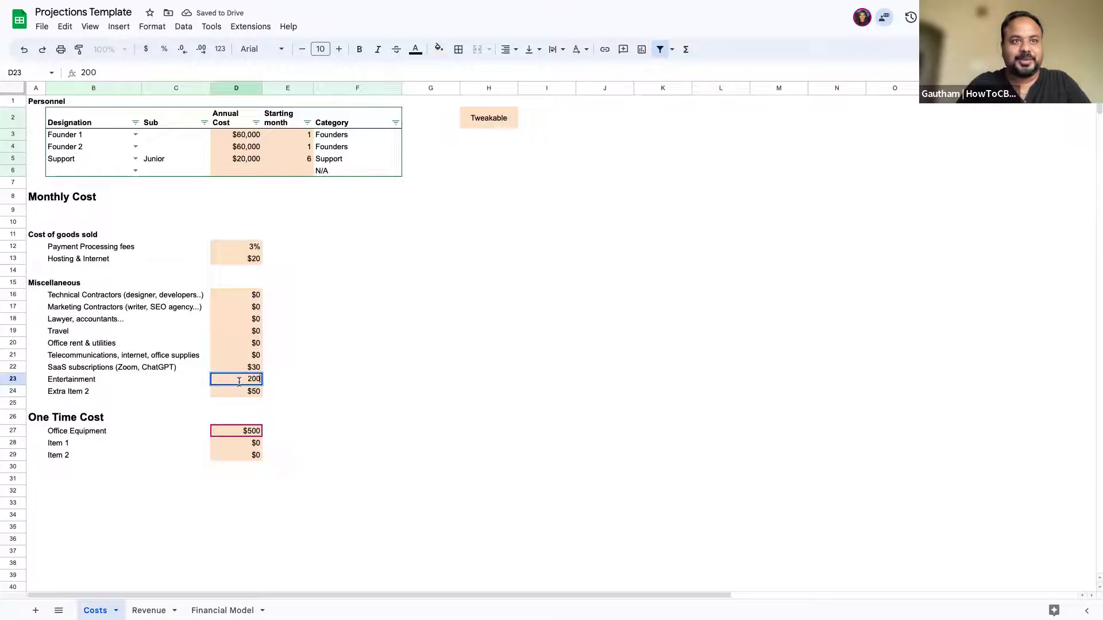
key(Return)
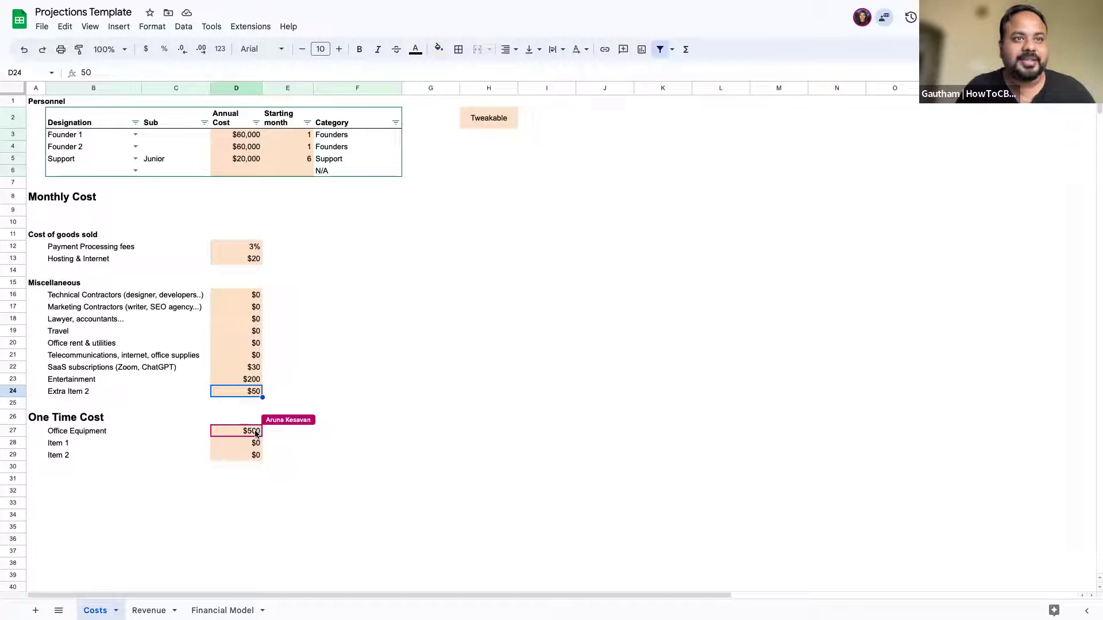
Examine the One Time Cost section, covering Office Equipment and the Item 1 and Item 2 placeholders
click(104, 433)
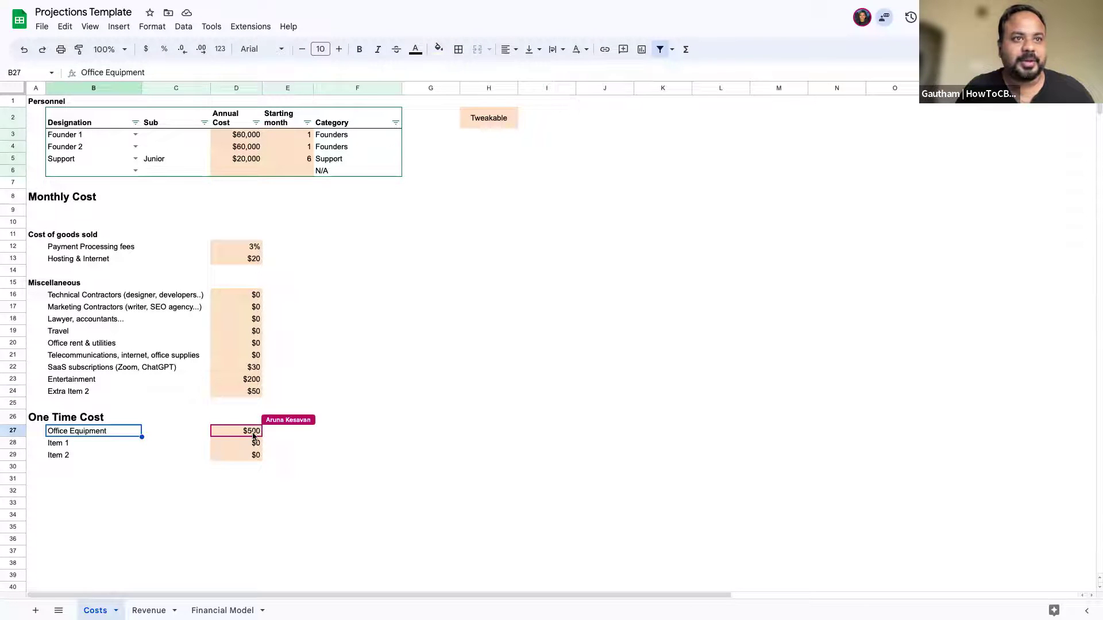
click(57, 446)
key(Down)
key(Up)
key(Right)
key(Right)
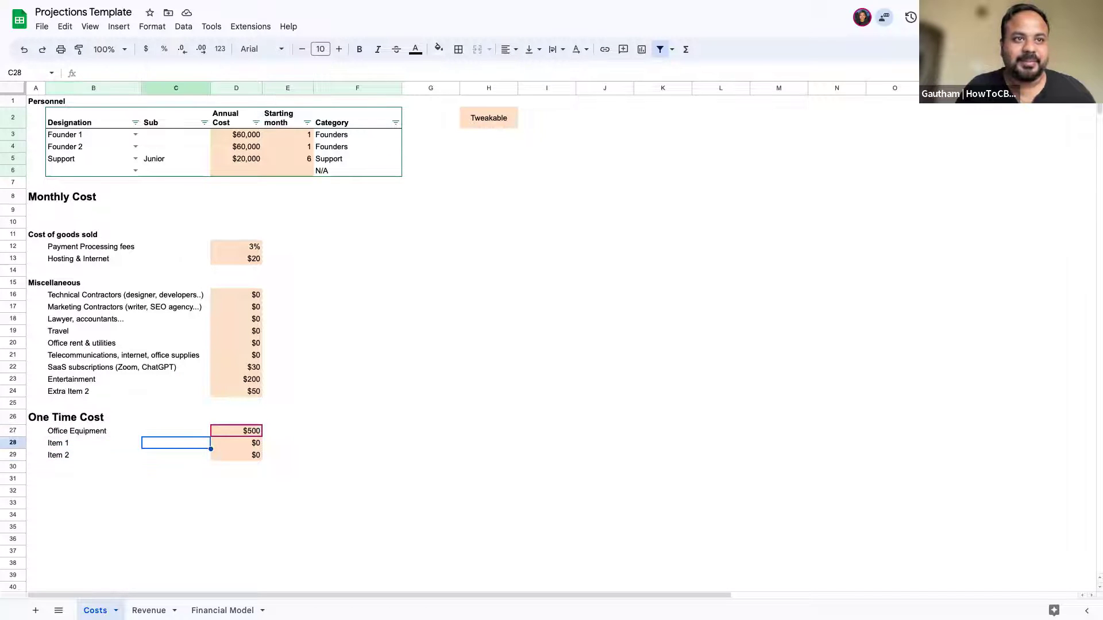
key(Down)
key(Up)
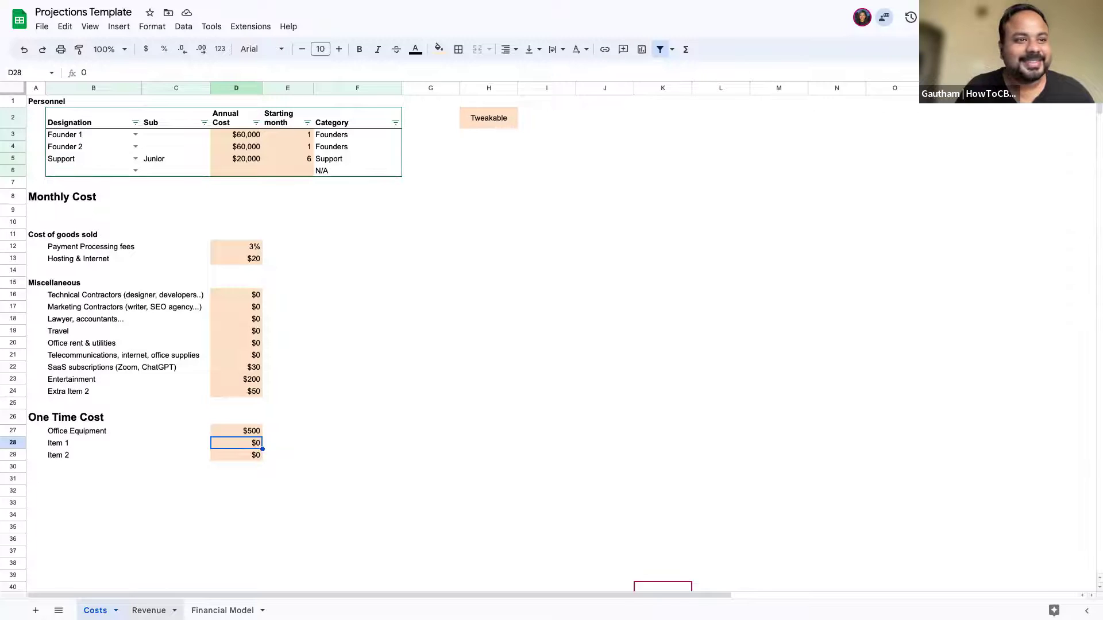
Examine the Price Point of Product row on the Revenue sheet across the quarters of Year 1 and Year 2
click(149, 610)
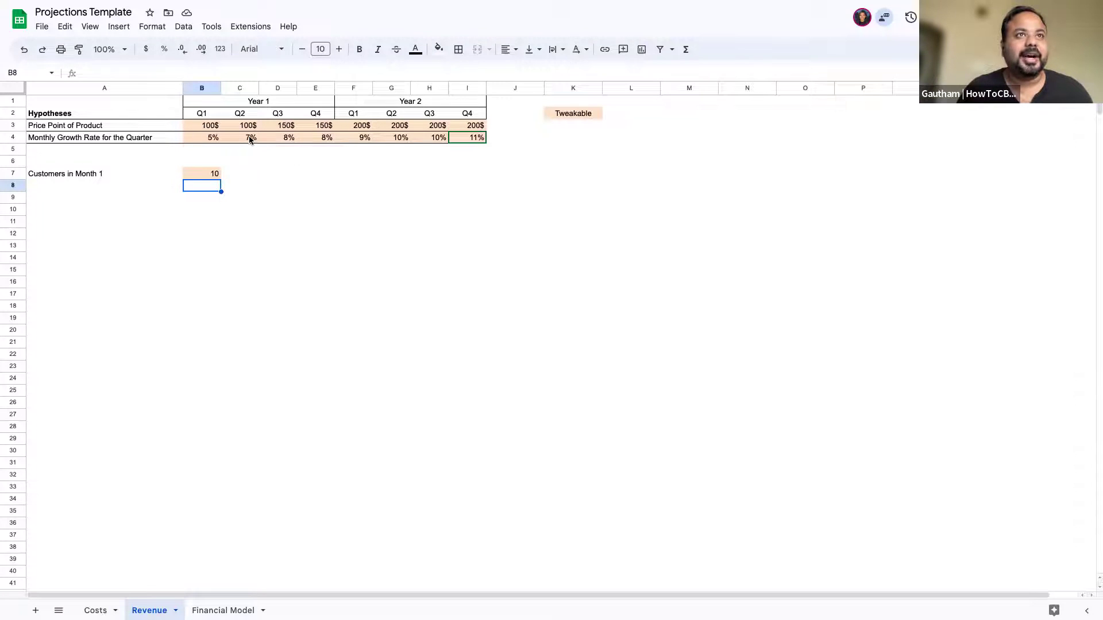
click(215, 127)
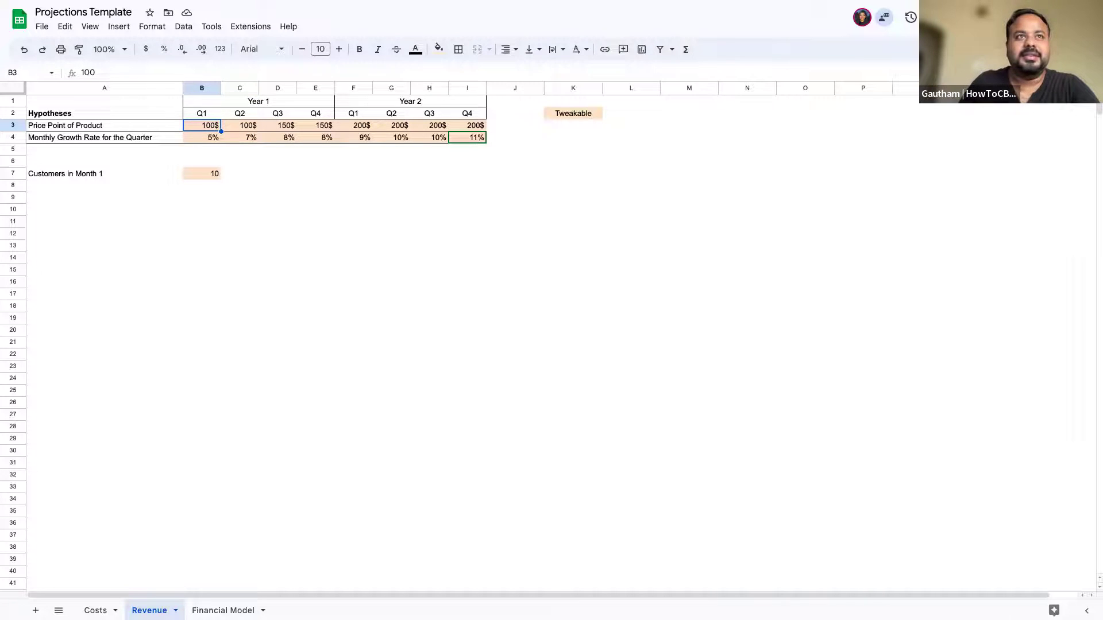
key(Right)
key(Right)
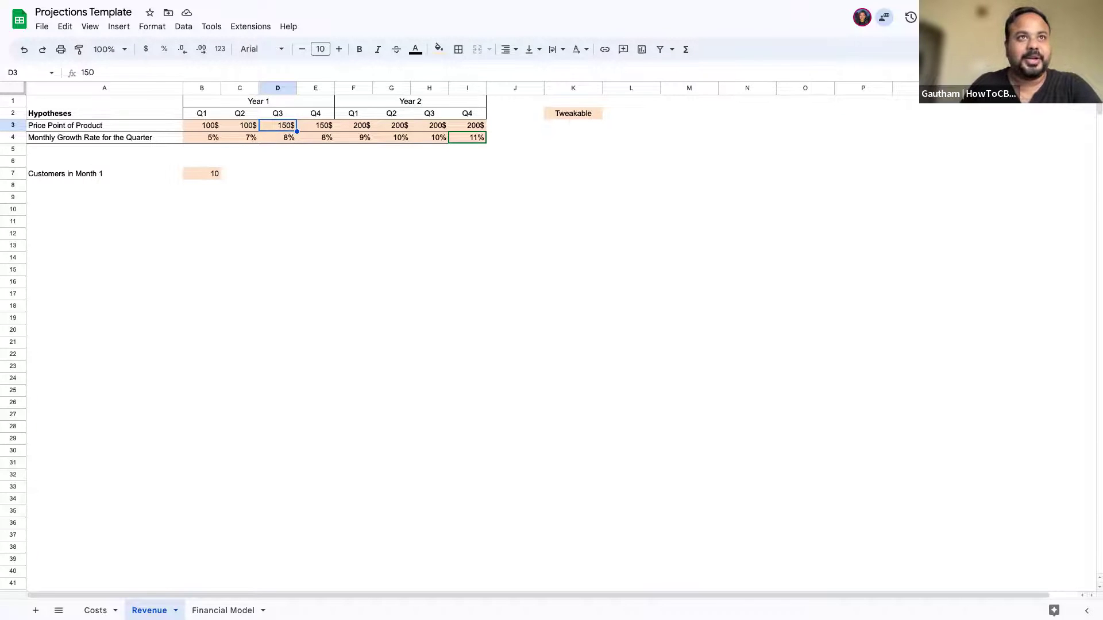
key(Right)
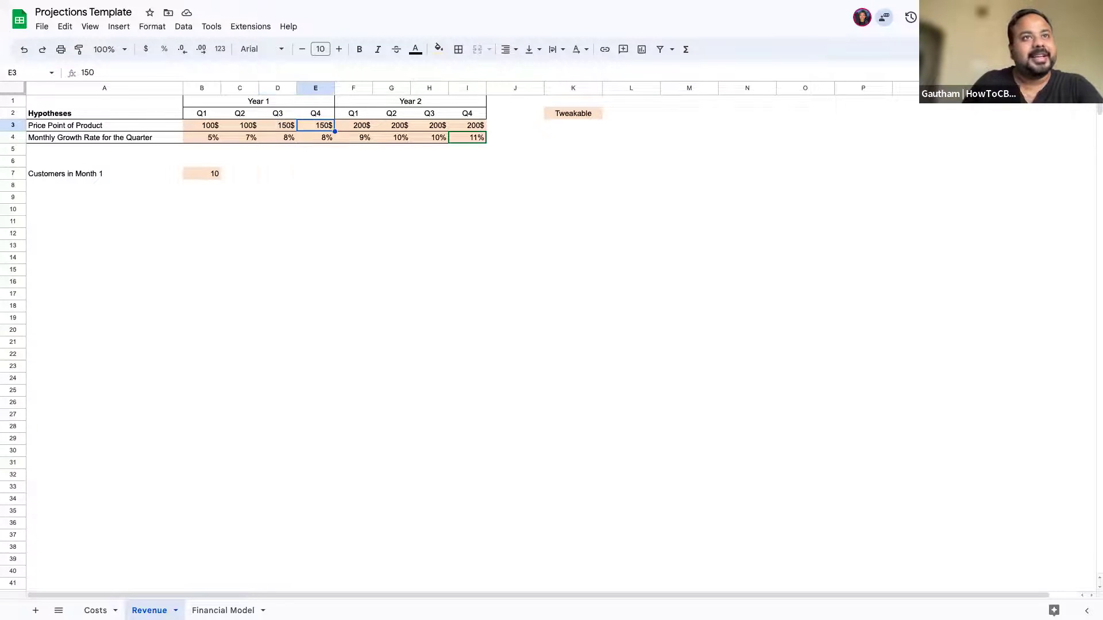
key(Left)
key(Right)
key(Left)
key(Right)
key(Right)
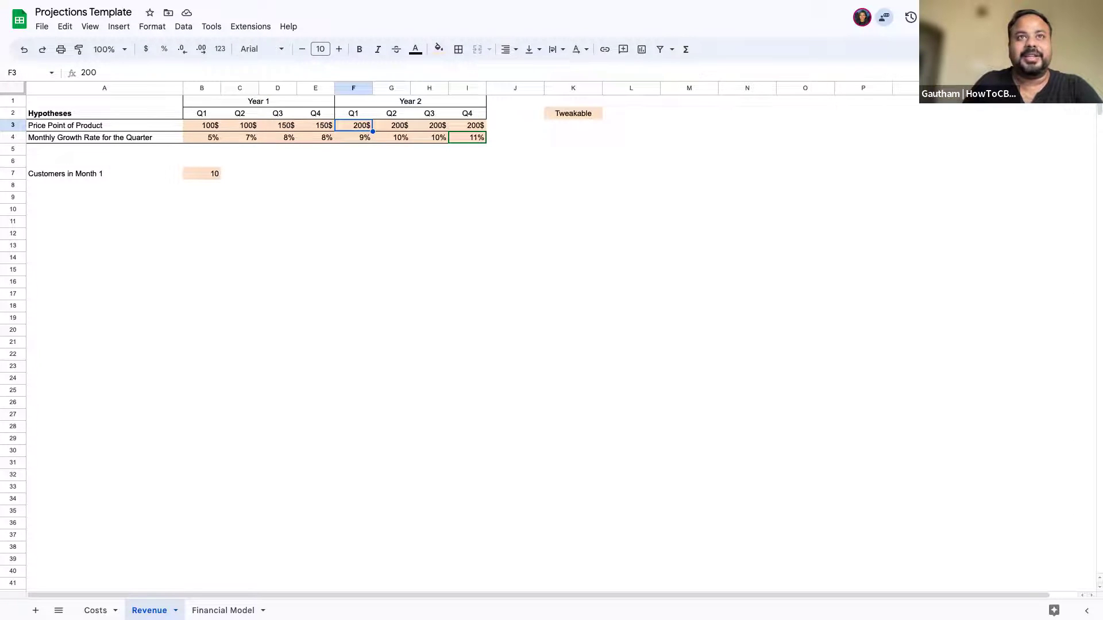
key(Right)
key(Right)
key(Right)
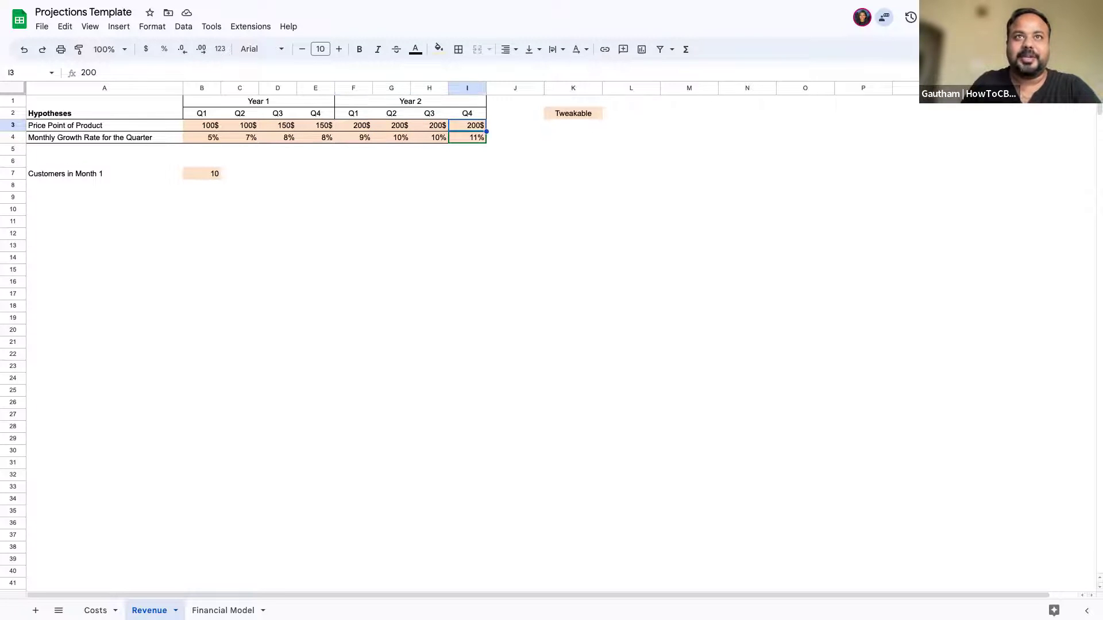
key(Left)
key(Left)
key(Left)
key(Left)
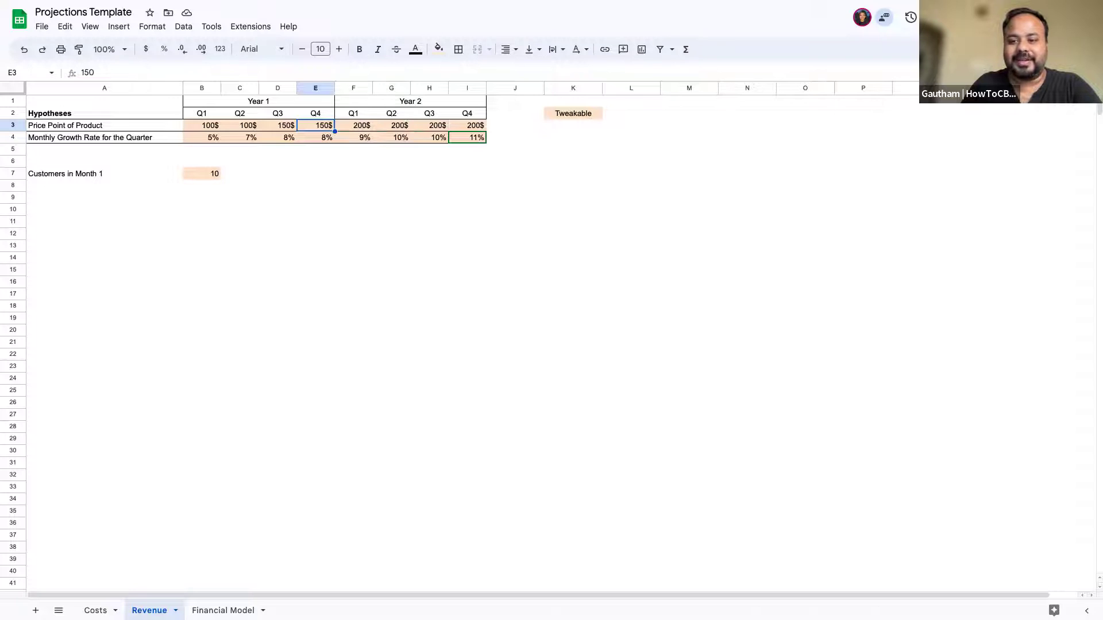
Set the product's price point for Year 2 Q2 to 20,000$
key(Right)
key(Right)
text(20000)
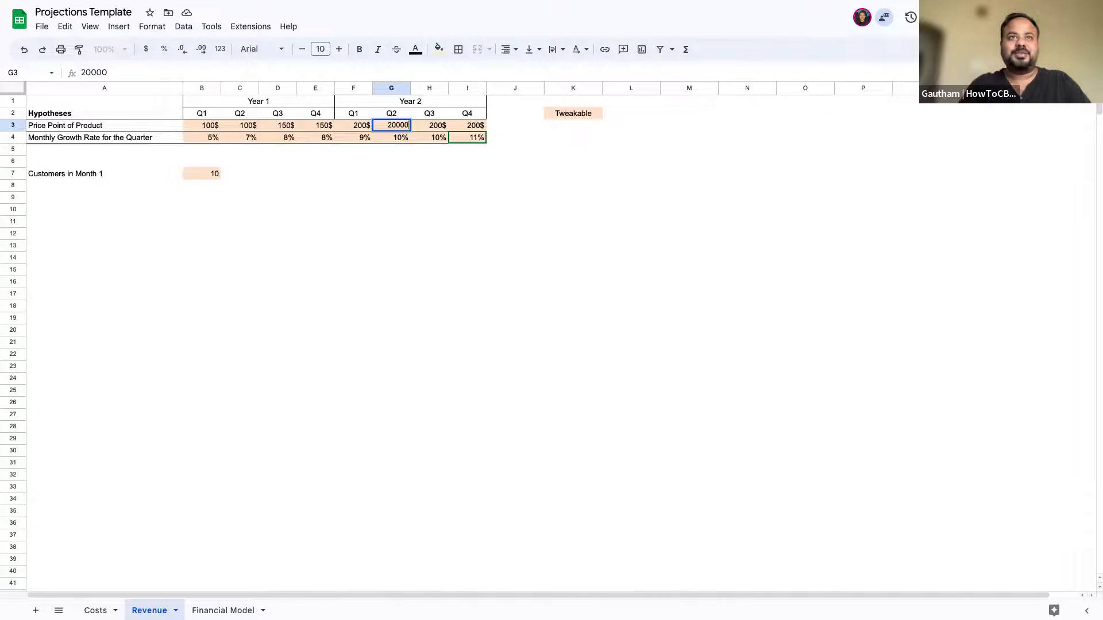
key(Return)
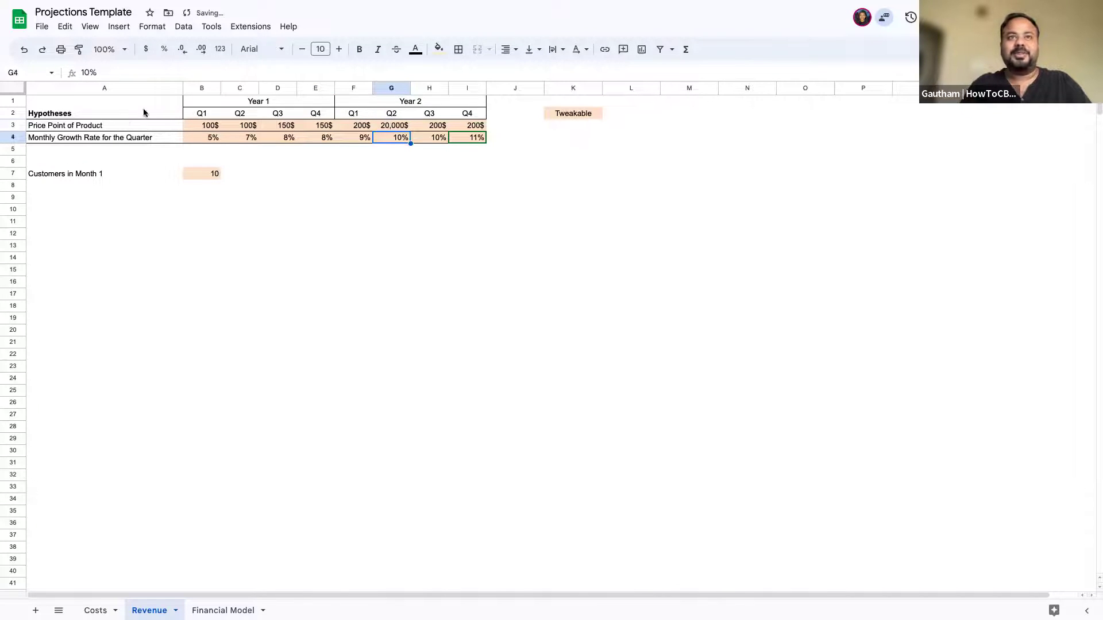
Set the Year 2 Q2 price point of the product back to 200$
click(395, 128)
text(200)
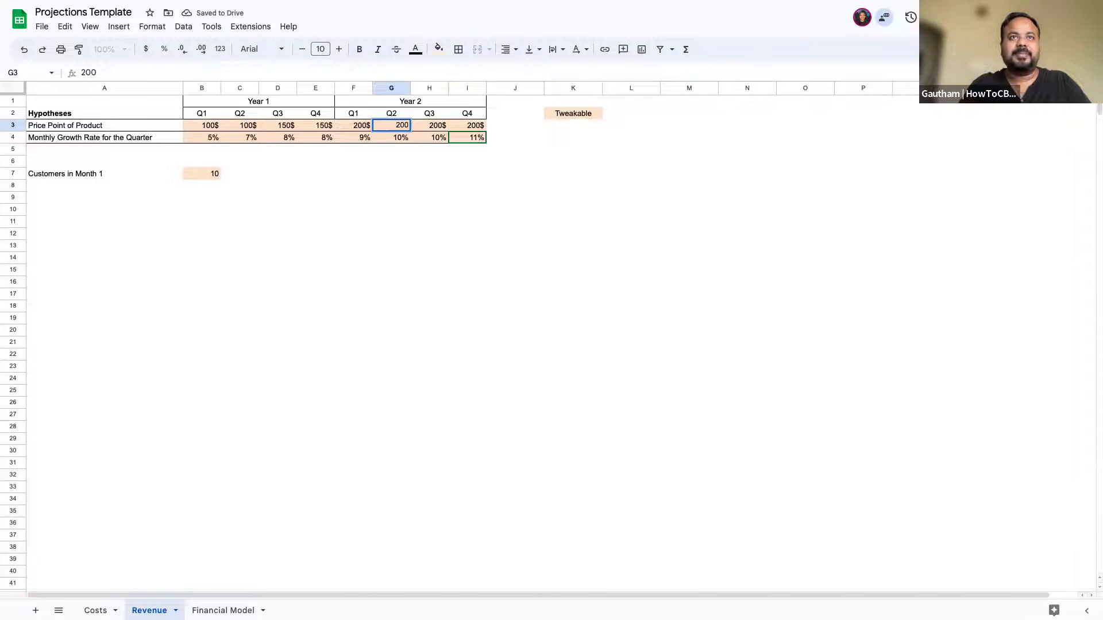
key(Return)
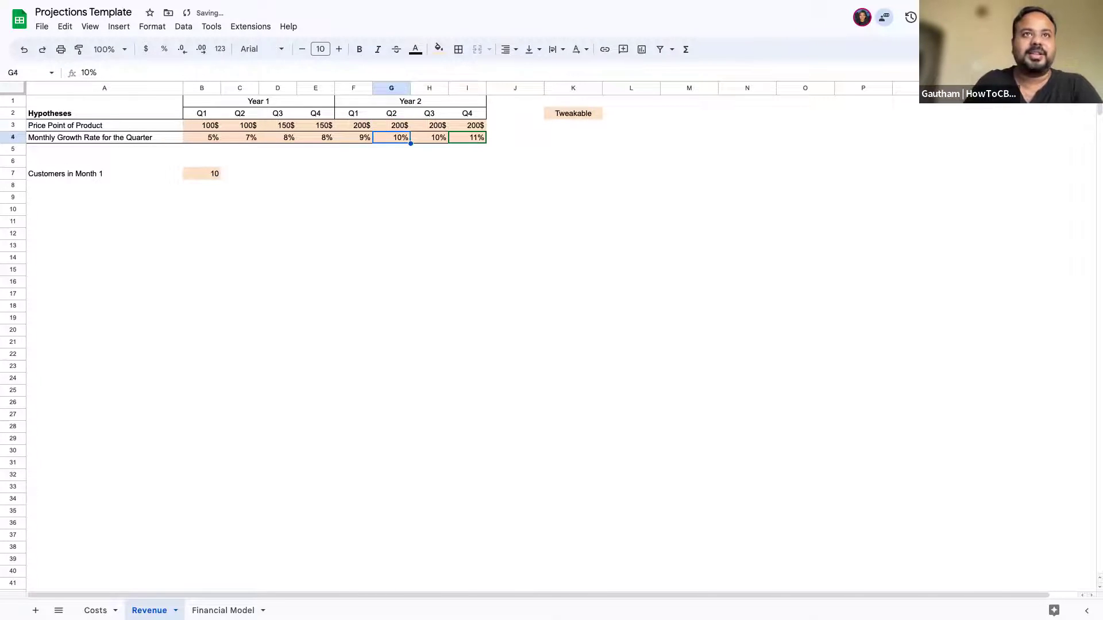
Examine the Monthly Growth Rate for the Quarter row across both years, ending on the Customers in Month 1 value
key(Left)
key(Left)
key(Left)
key(Left)
key(Left)
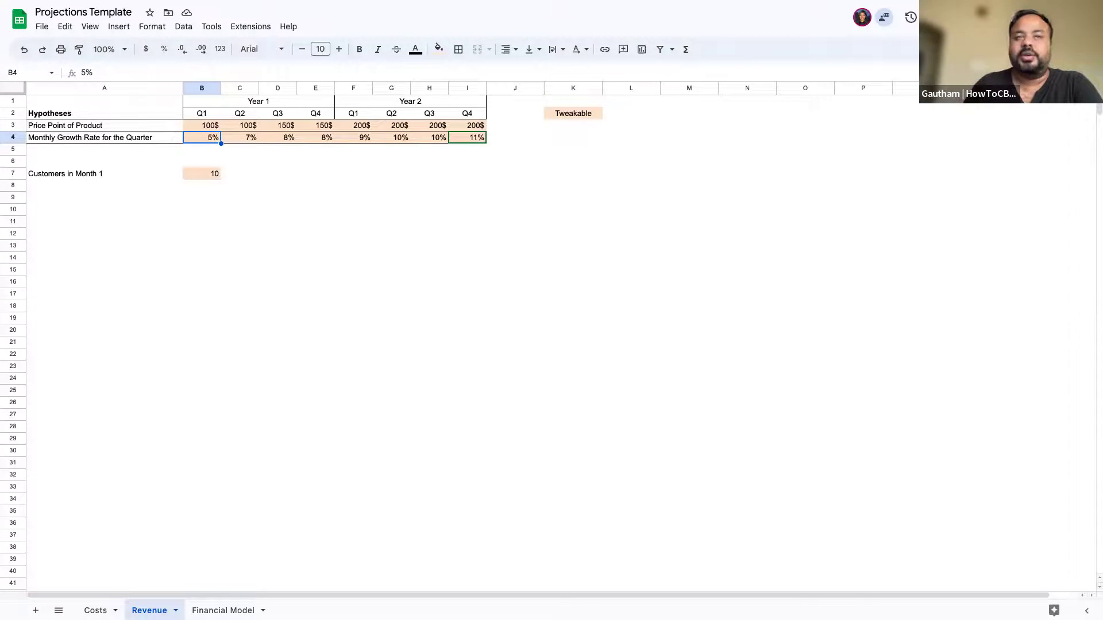
click(240, 138)
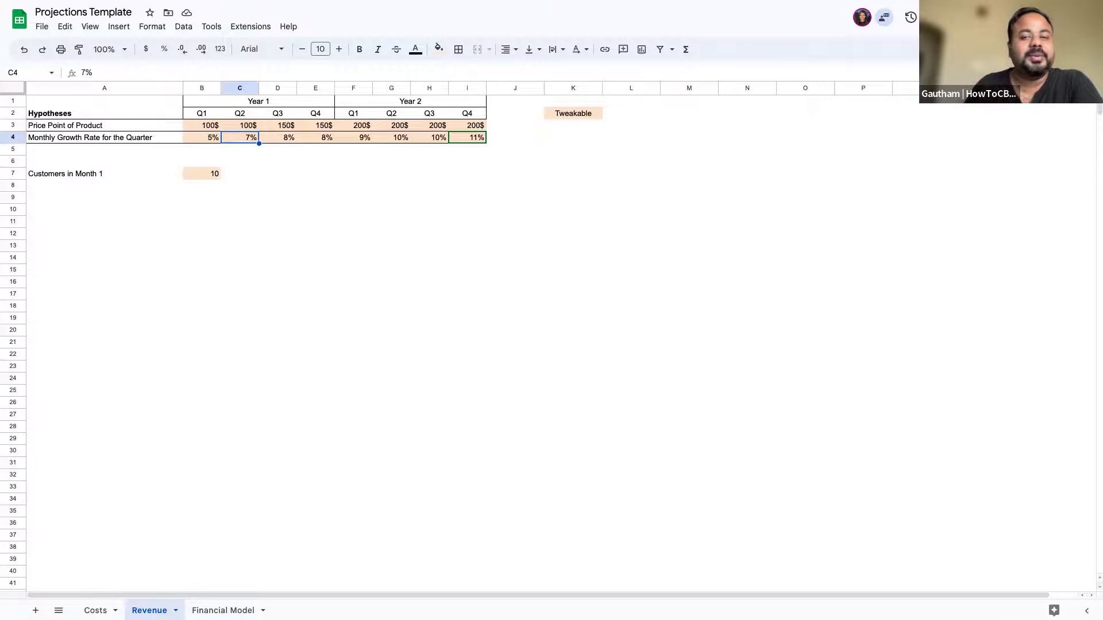
click(277, 138)
click(315, 138)
click(353, 138)
click(429, 138)
click(468, 138)
click(430, 138)
click(353, 138)
click(316, 138)
click(277, 138)
click(240, 138)
click(202, 138)
click(103, 138)
click(201, 138)
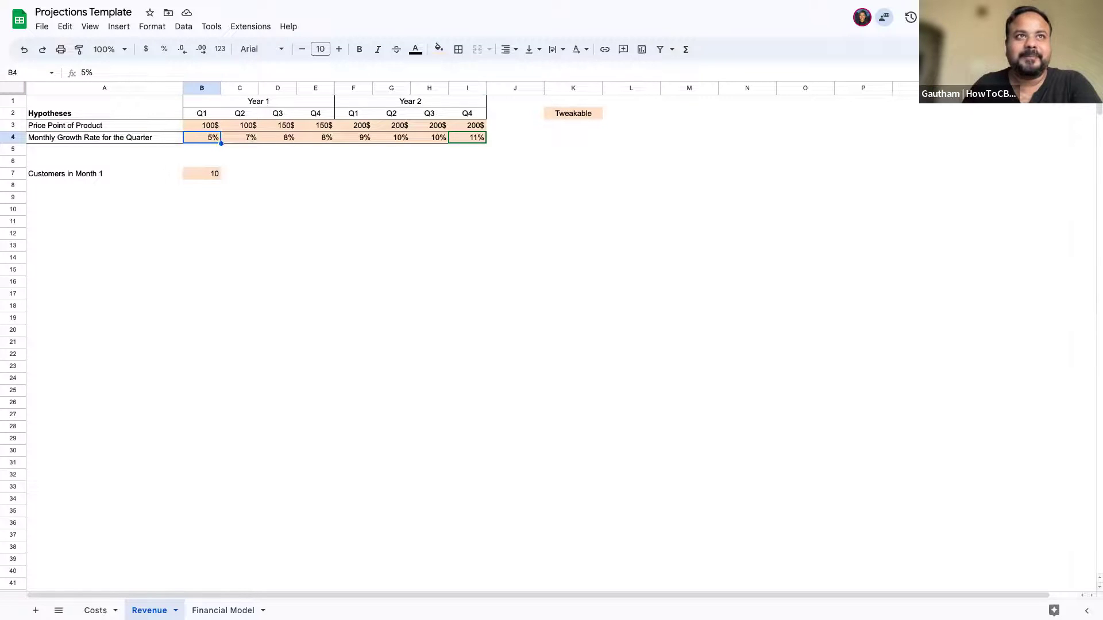
click(240, 138)
click(277, 138)
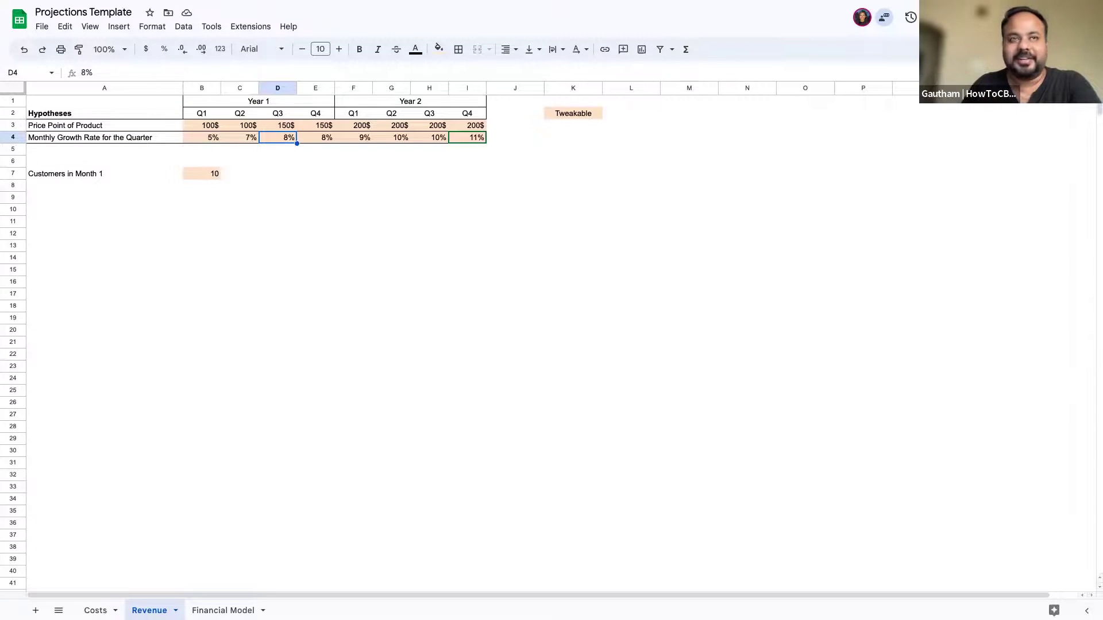
click(240, 138)
click(202, 138)
click(201, 150)
click(202, 162)
click(202, 173)
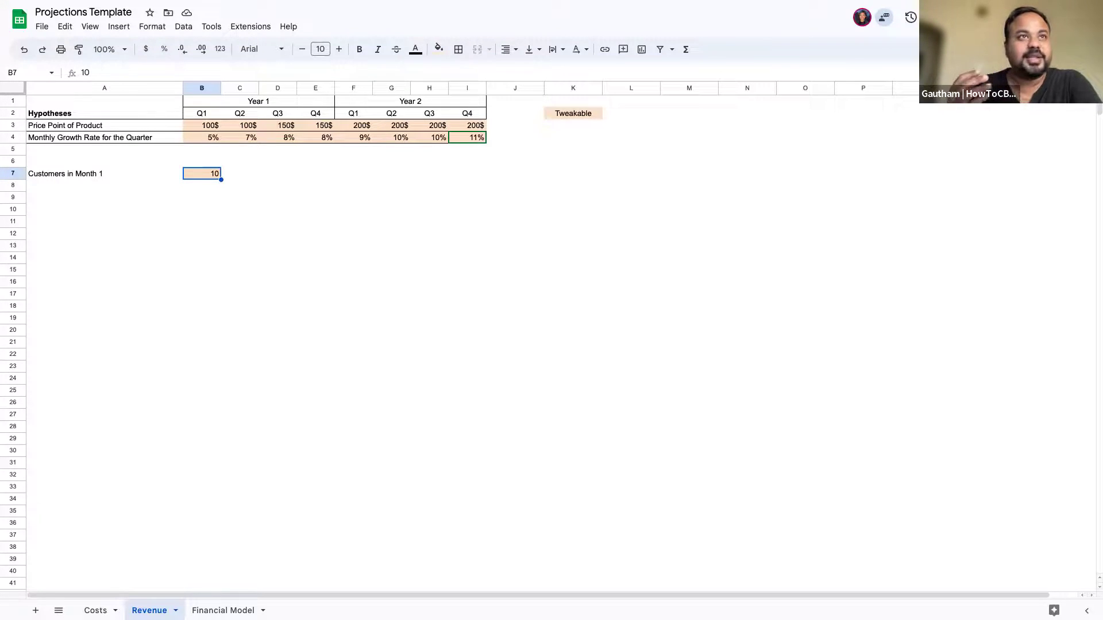
Review the quarterly growth rates from Year 1 Q1 through Year 2 Q4 again in relation to Customers in Month 1
key(Up)
key(Up)
key(Up)
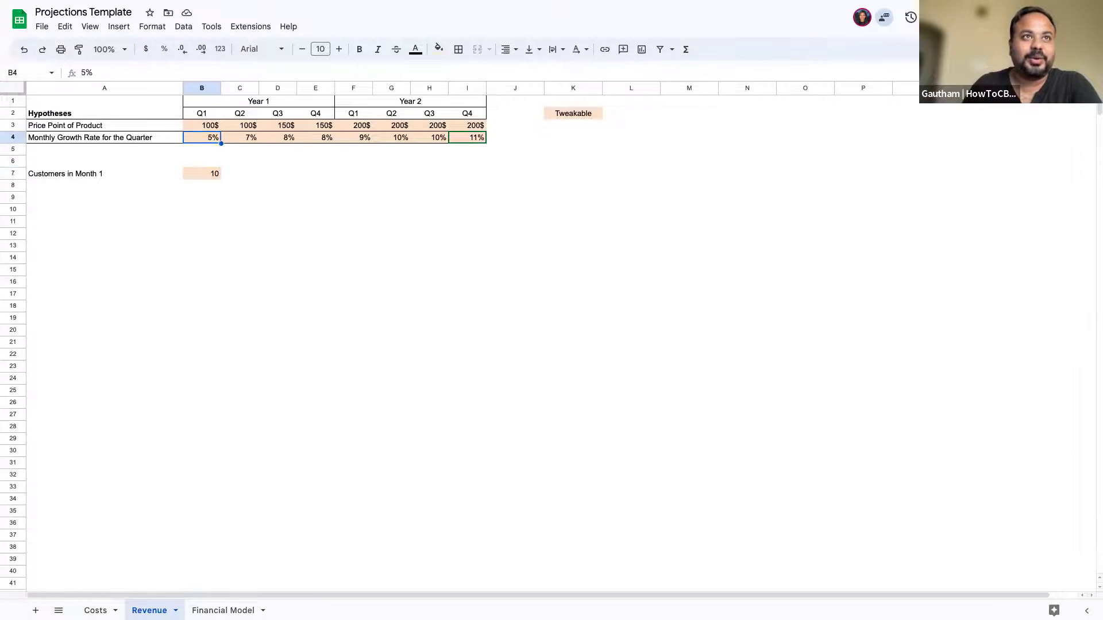
key(Right)
key(Right)
key(Right)
key(Right)
key(Right)
key(Right)
key(Right)
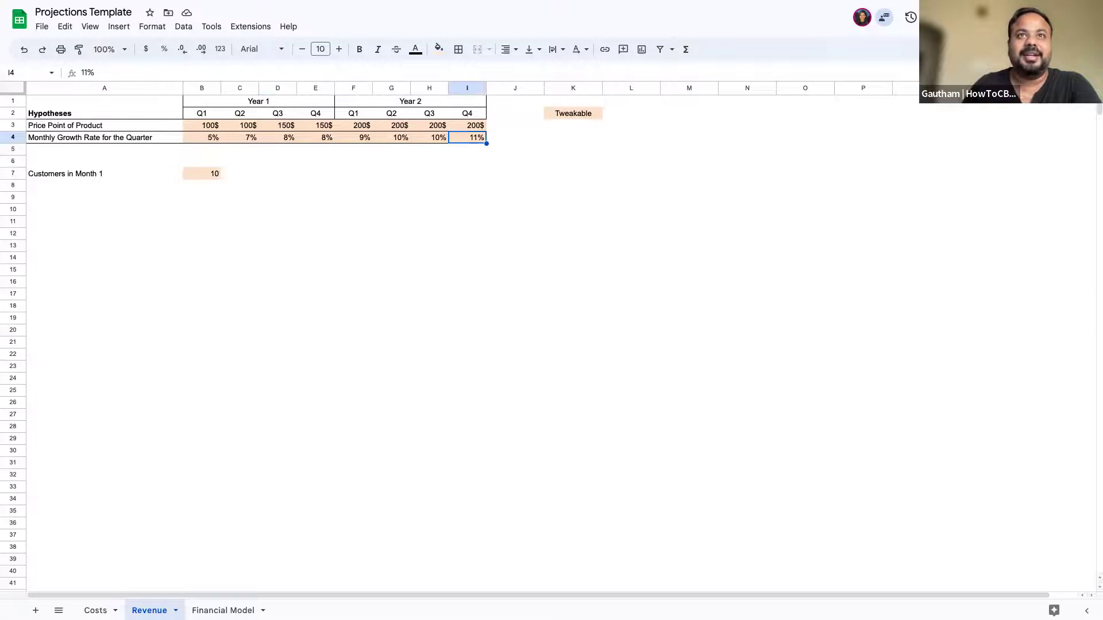
key(Left)
key(Left)
key(Left)
key(Left)
key(Left)
key(Left)
key(Left)
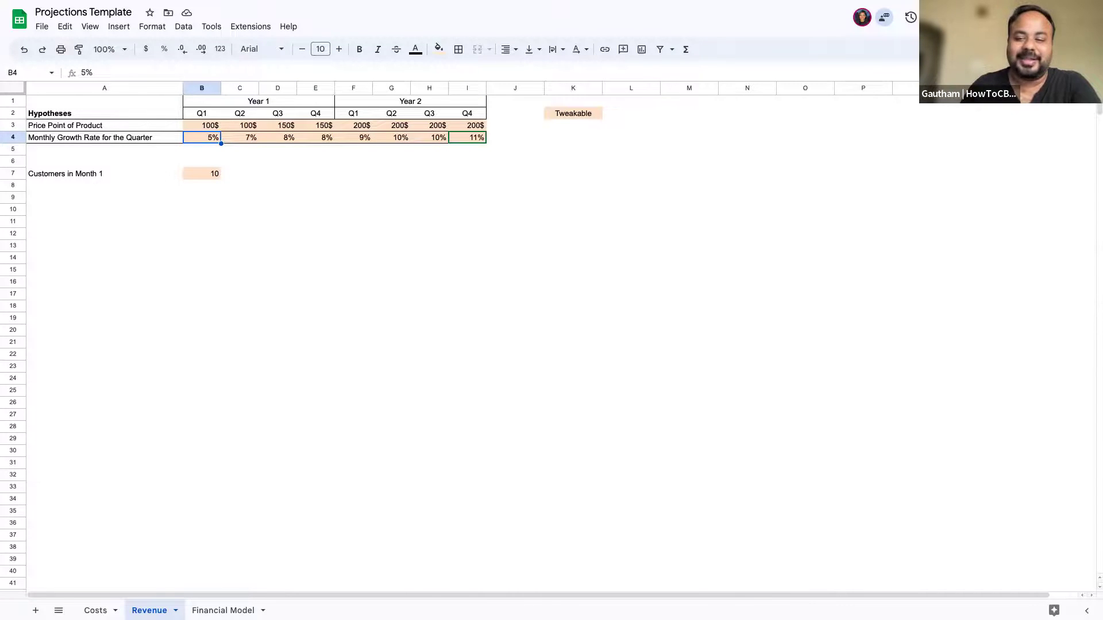
key(Down)
key(Down)
key(Down)
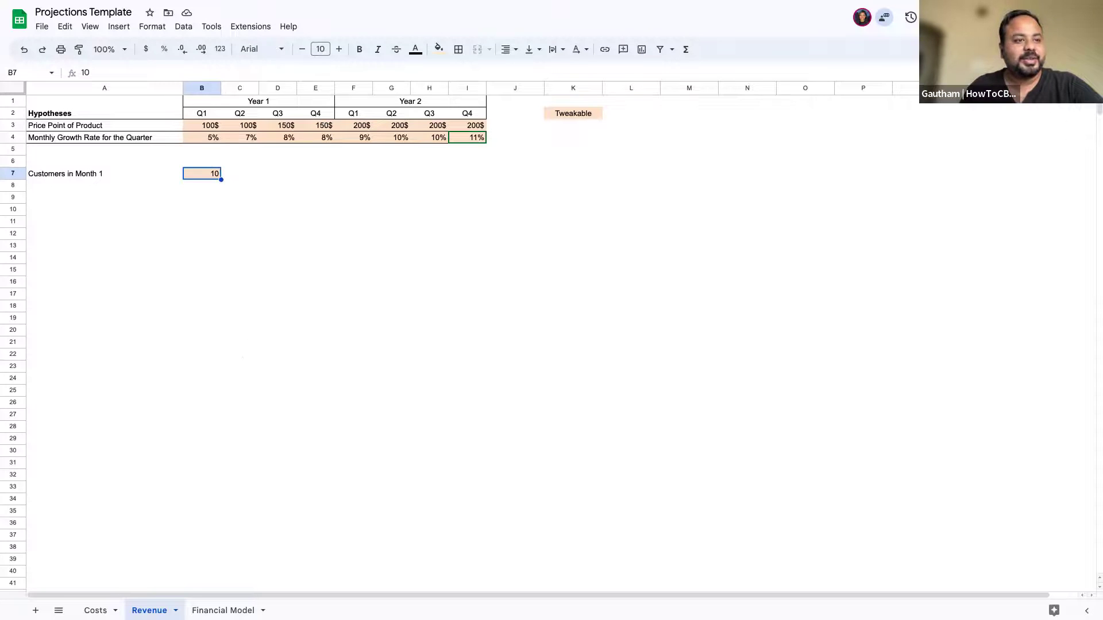
Examine the Price Point row on the Financial Model sheet, following its references to the Revenue sheet month by month
click(96, 610)
click(149, 610)
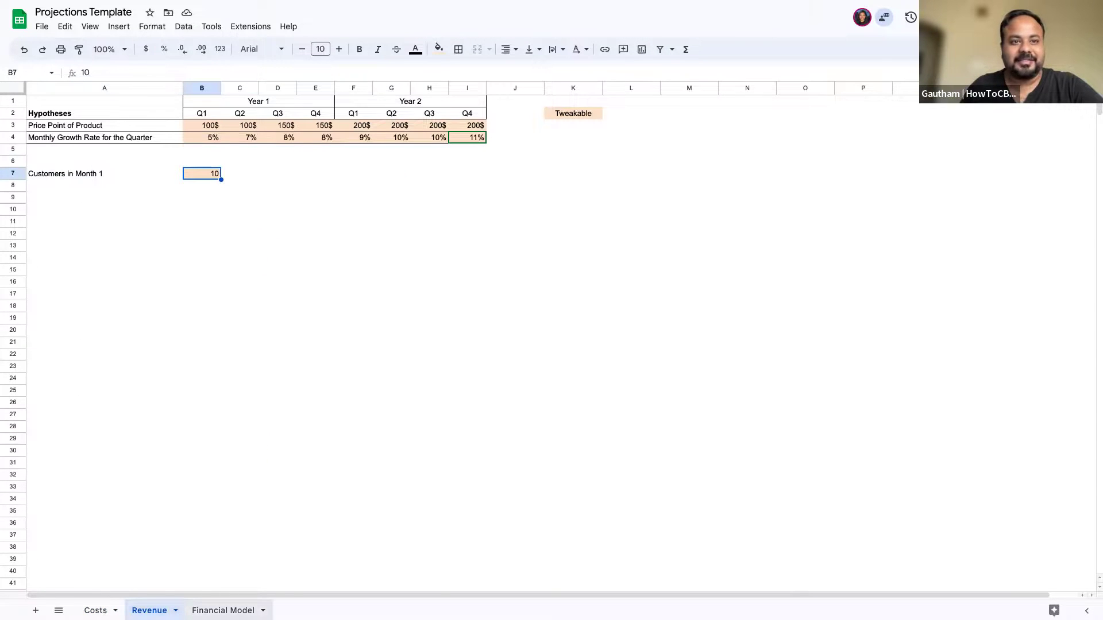
click(223, 610)
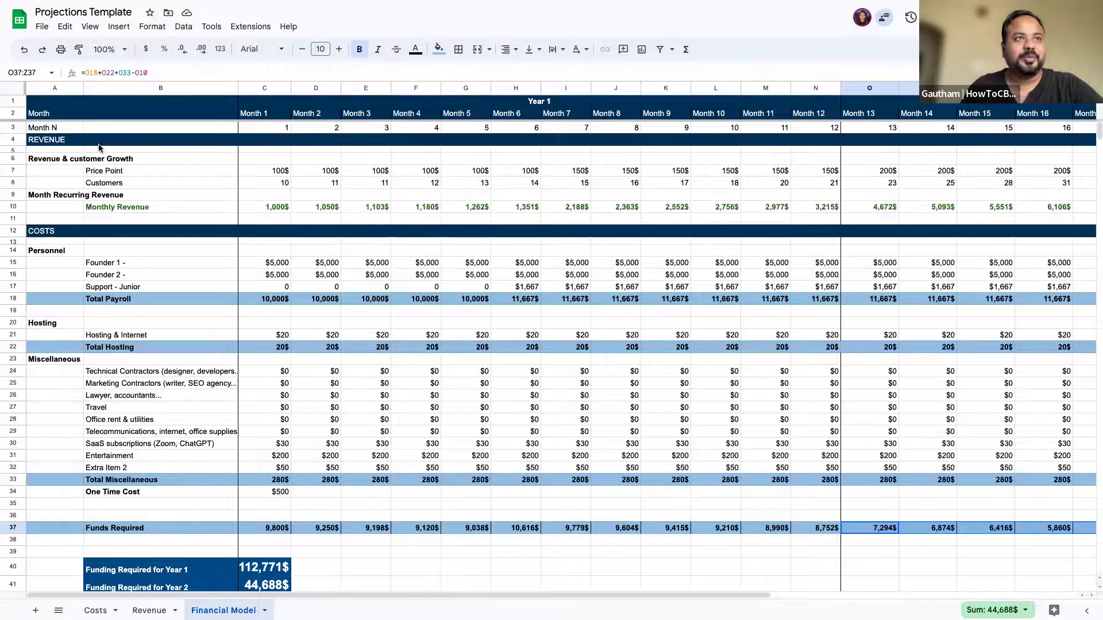
click(272, 175)
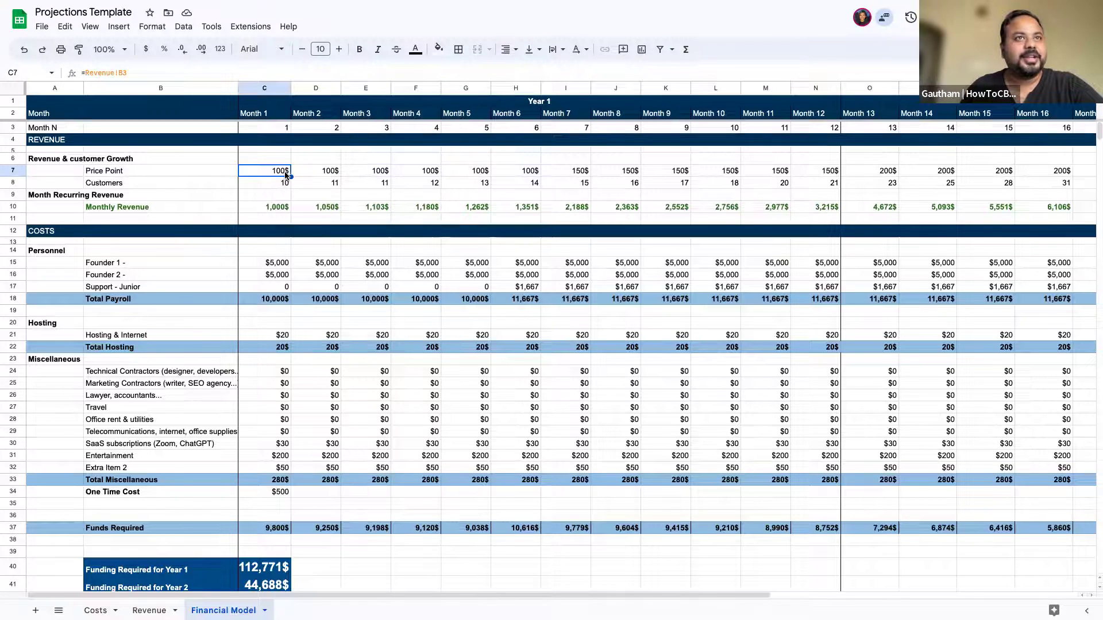
key(Right)
key(Right)
key(Right)
key(Right)
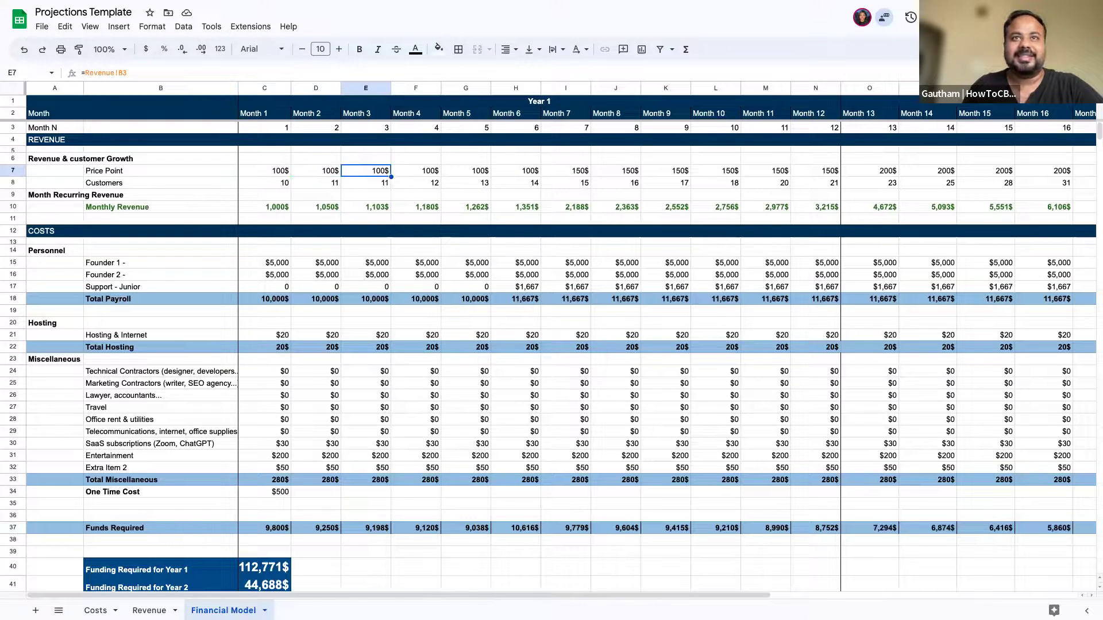
key(Right)
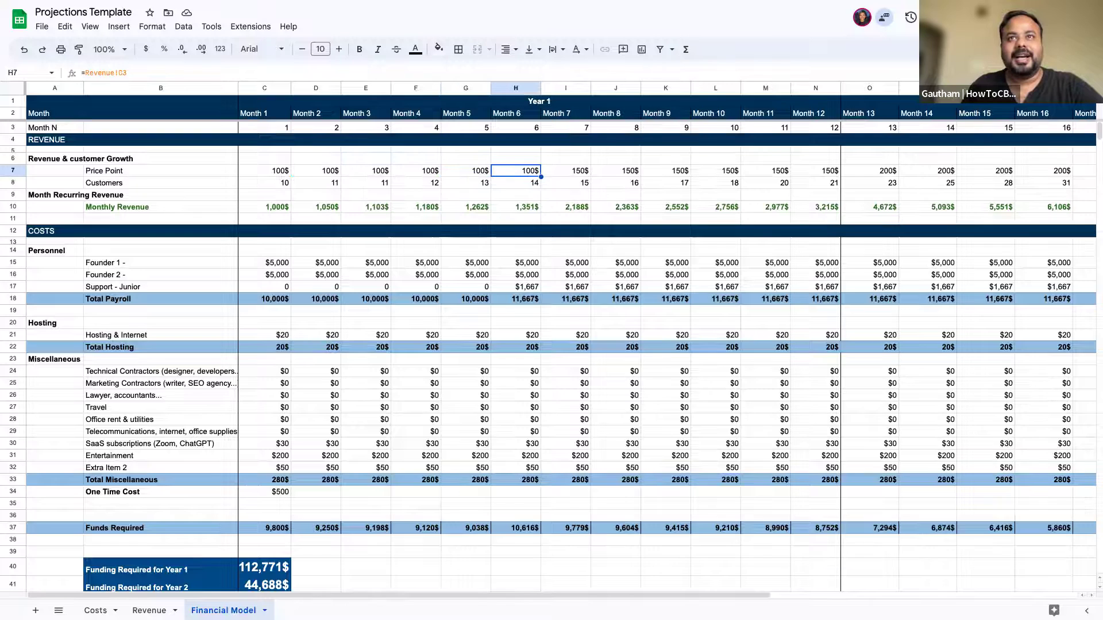
key(Right)
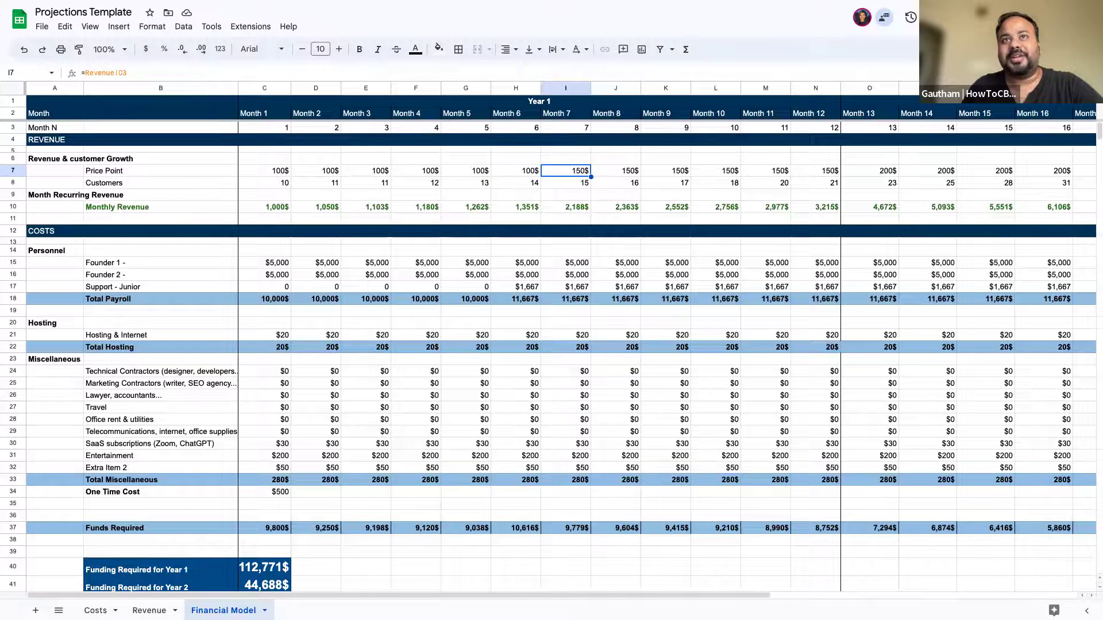
key(Right)
key(Right)
key(Right)
key(Right)
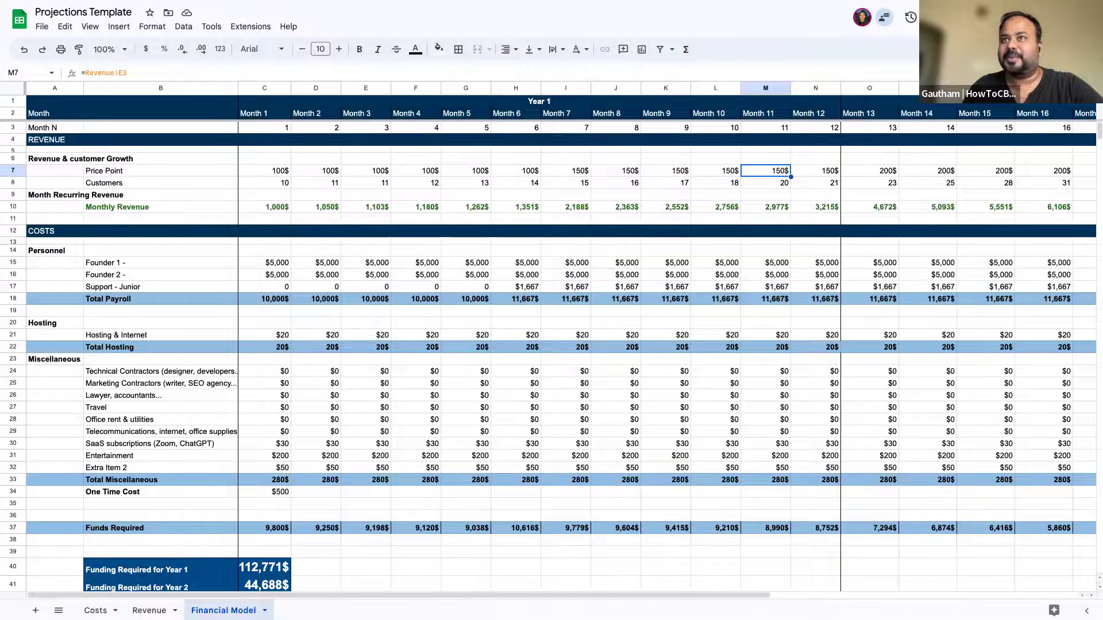
key(Right)
key(Right)
key(Right)
key(Left)
key(Left)
key(Right)
key(Right)
key(Right)
key(Right)
key(Right)
key(Right)
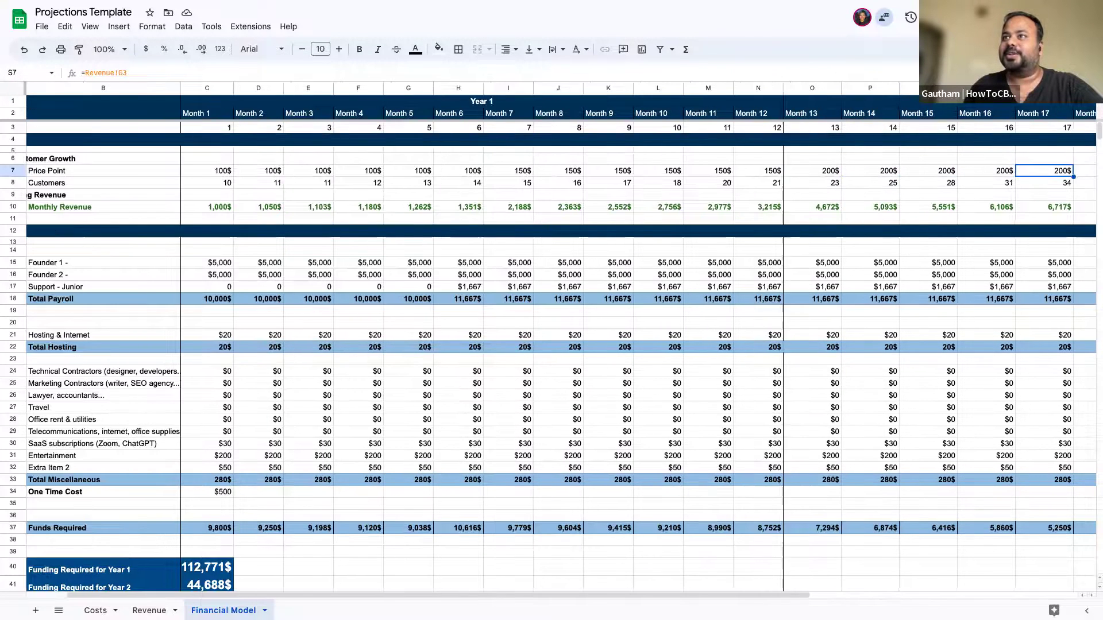
key(Left)
key(Left)
key(Left)
key(Left)
key(Left)
key(Left)
key(Left)
key(Left)
key(Left)
key(Left)
key(Left)
key(Left)
key(Left)
key(Left)
key(Left)
key(Left)
key(Left)
key(Left)
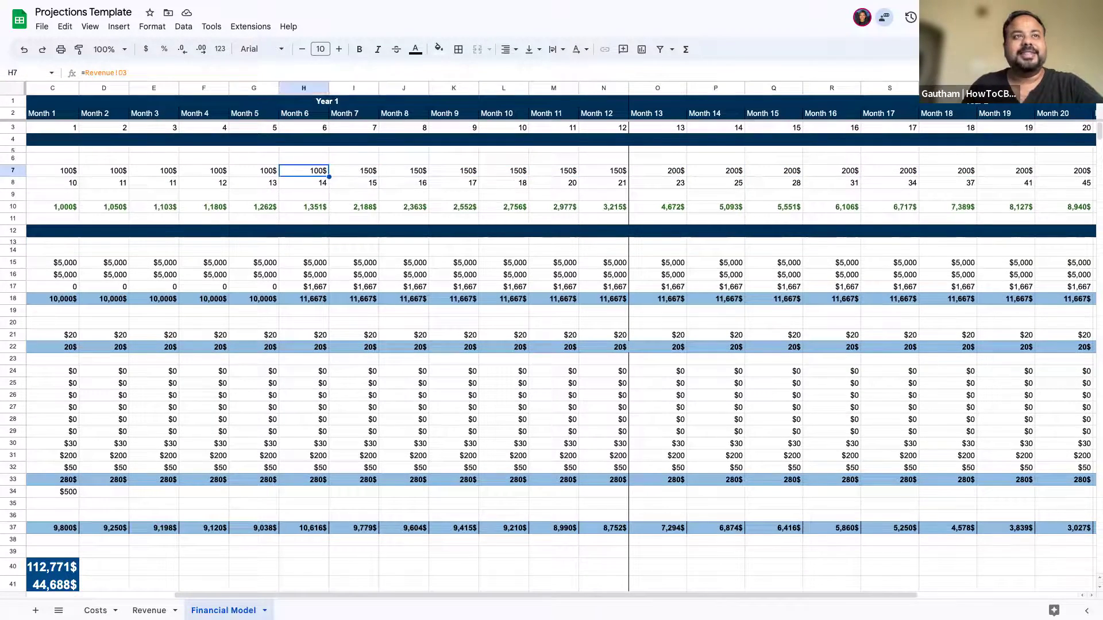
key(Right)
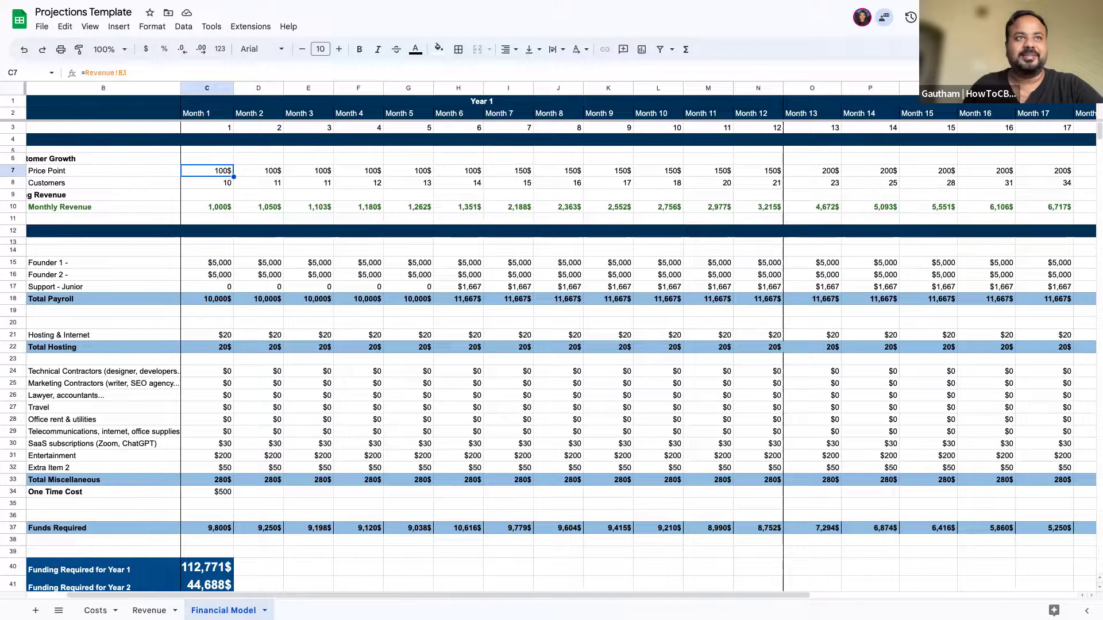
Examine the Customers row of the Financial Model from Month 1 to Month 24, checking how its formulas apply the Revenue growth rates
key(Down)
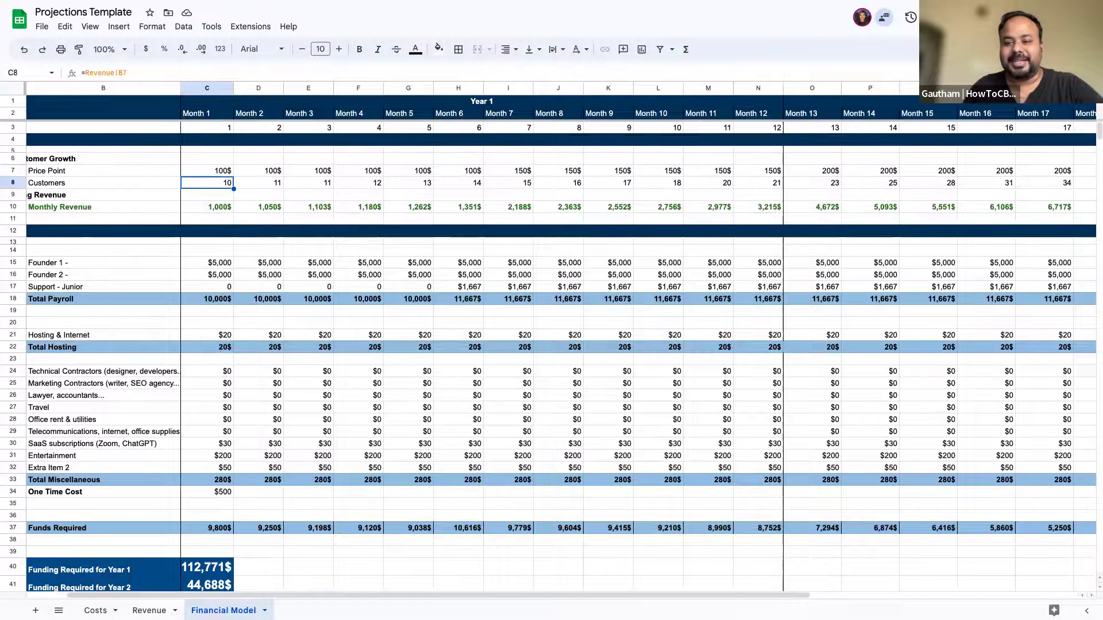
key(Right)
key(Right)
key(Right)
key(Right)
key(Right)
key(Right)
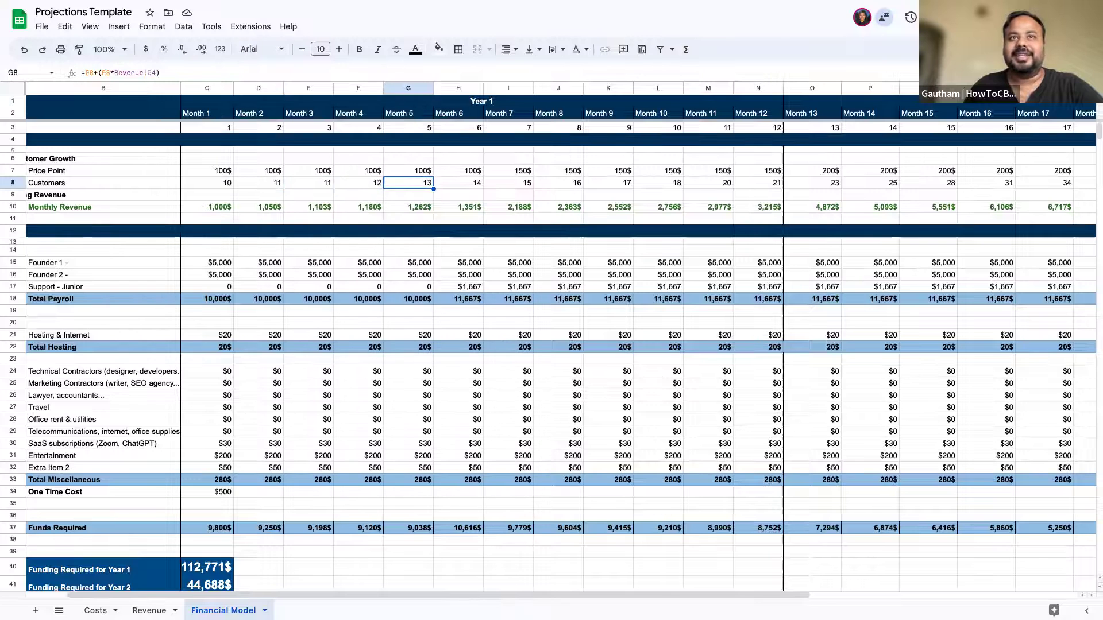
key(Right)
key(Right)
key(Right)
key(Right)
key(Right)
key(Right)
key(Right)
key(Right)
key(Right)
key(Right)
key(Right)
key(Right)
key(Right)
key(Right)
key(Right)
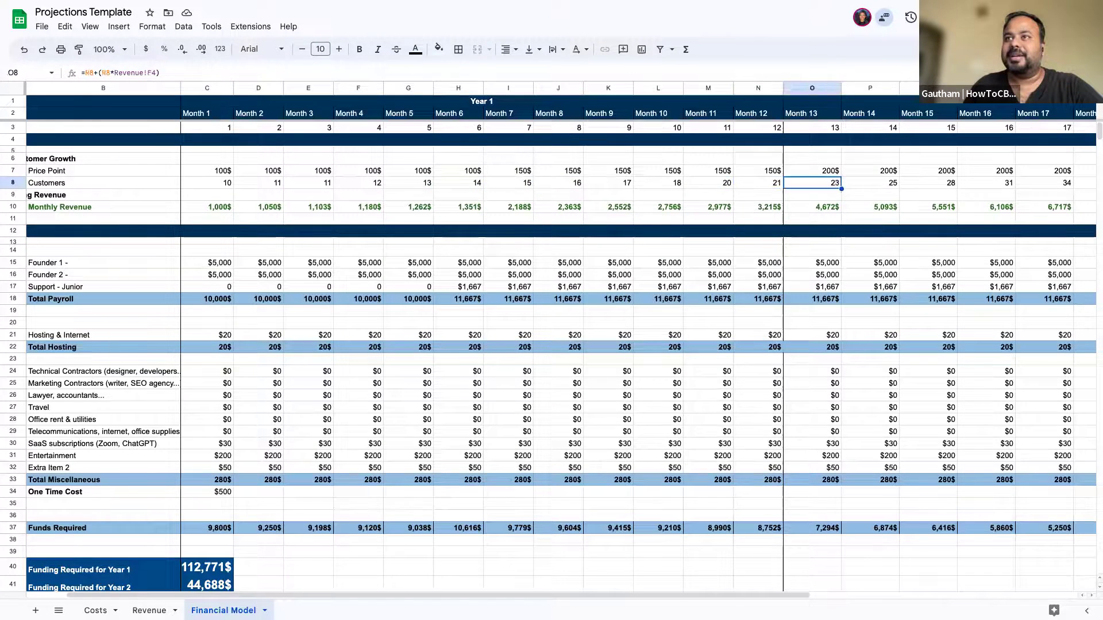
key(Right)
key(Right)
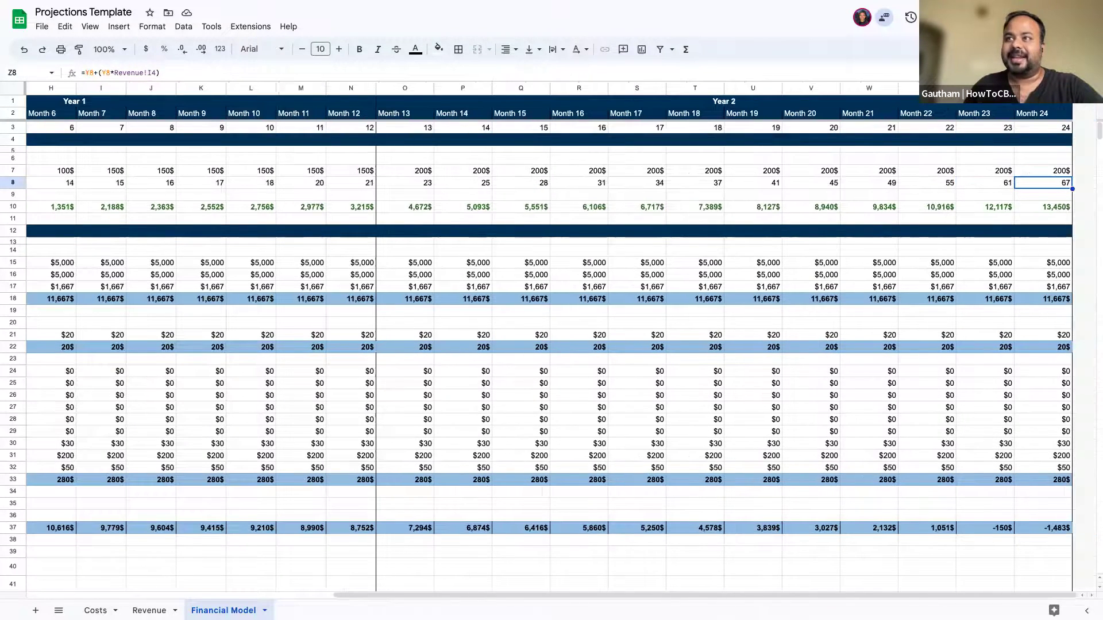
key(Left)
key(Left)
key(Left)
key(Left)
key(Left)
key(Left)
key(Left)
key(Left)
key(Left)
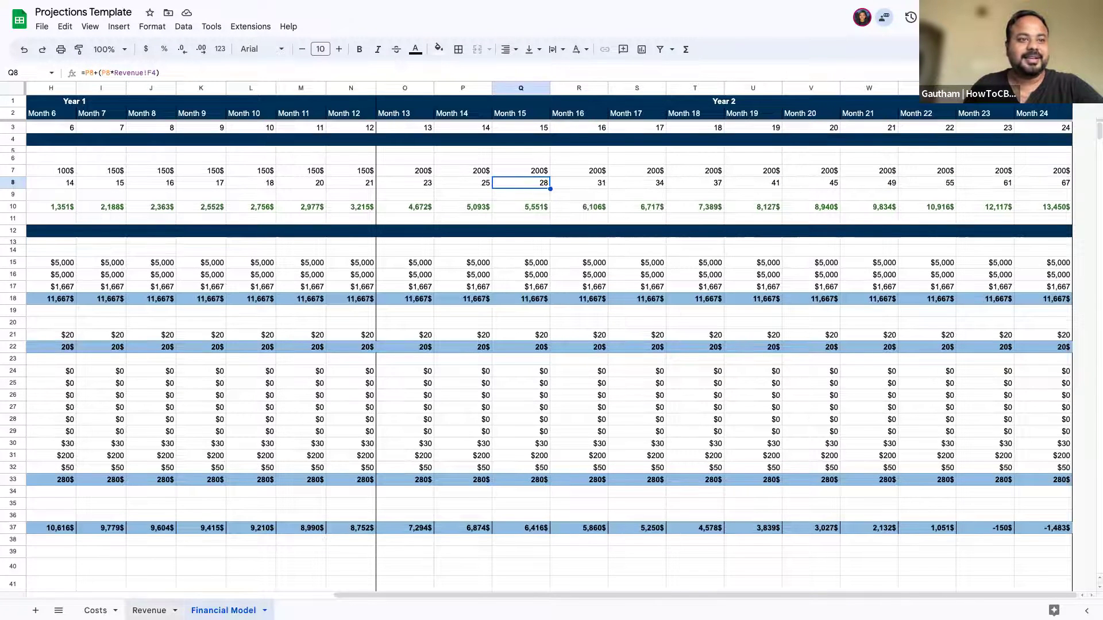
Examine the Monthly Revenue row of the Financial Model, following its customers-times-price formula from Month 1 to Month 9
click(150, 610)
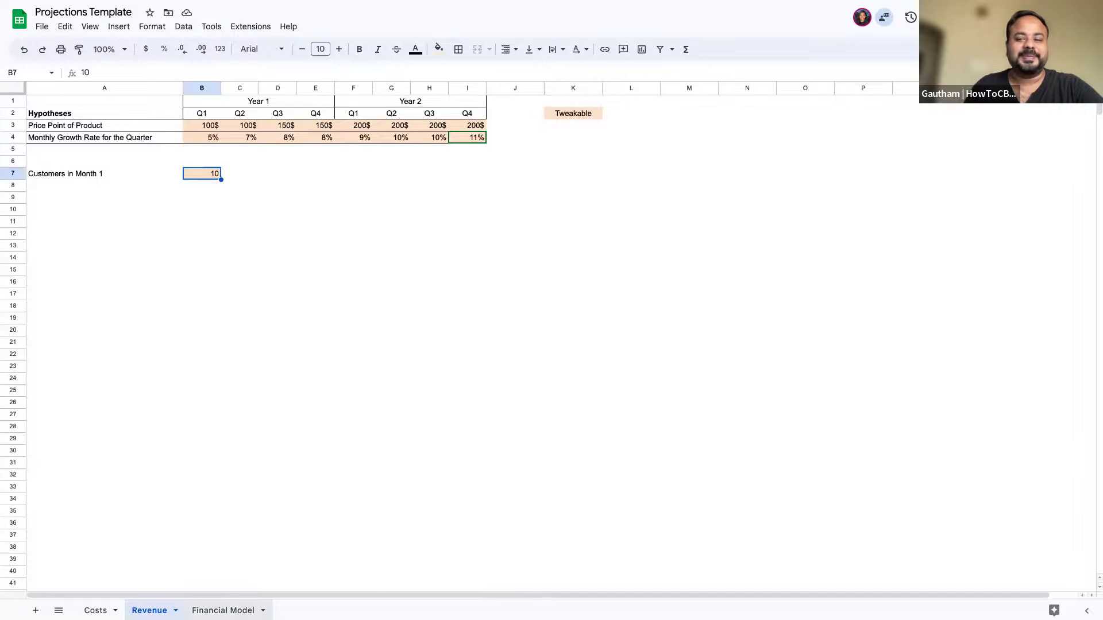
click(223, 611)
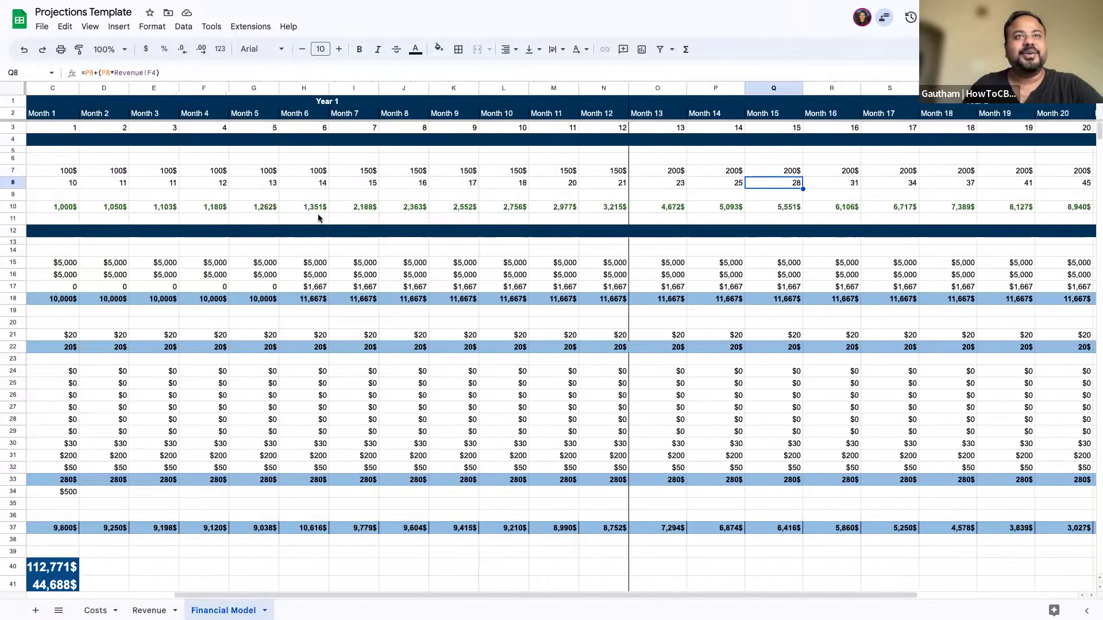
scroll(318, 219, left, 5)
click(268, 206)
key(Right)
key(Right)
key(Right)
key(Right)
key(Right)
key(Right)
key(Right)
key(Right)
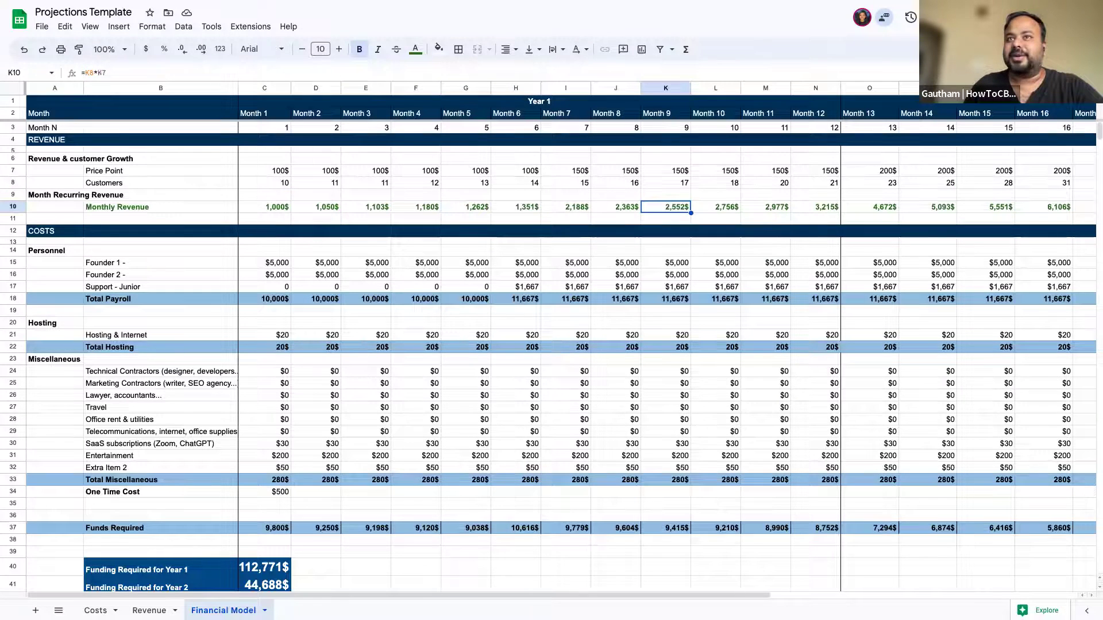
click(20, 207)
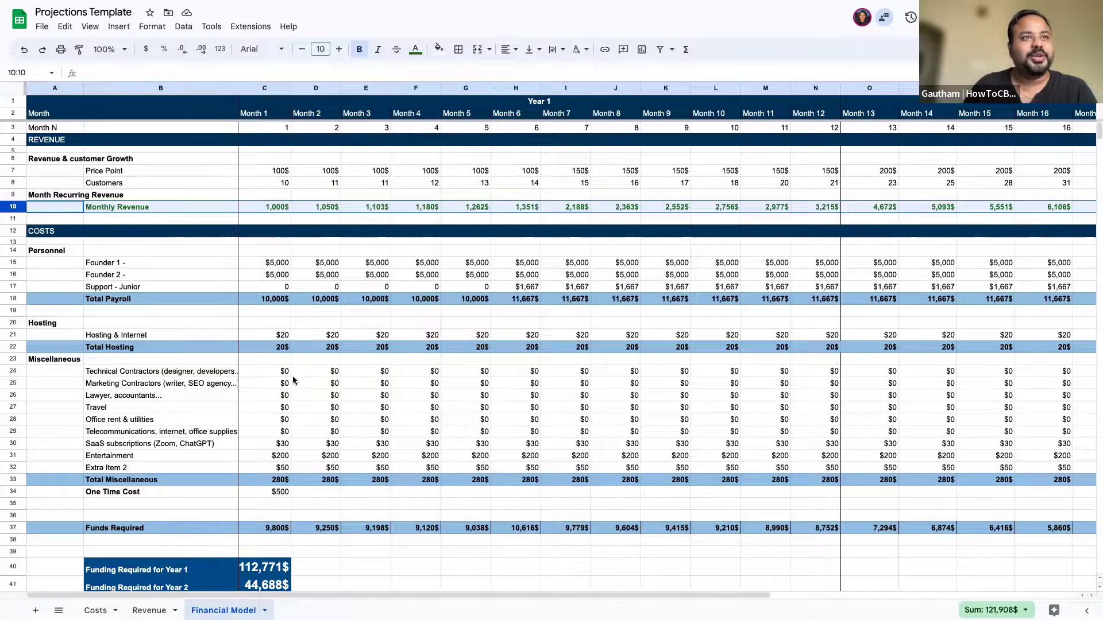
Examine the Personnel formulas in the Financial Model, checking Founder 1's first months and Support - Junior in Month 6
click(275, 266)
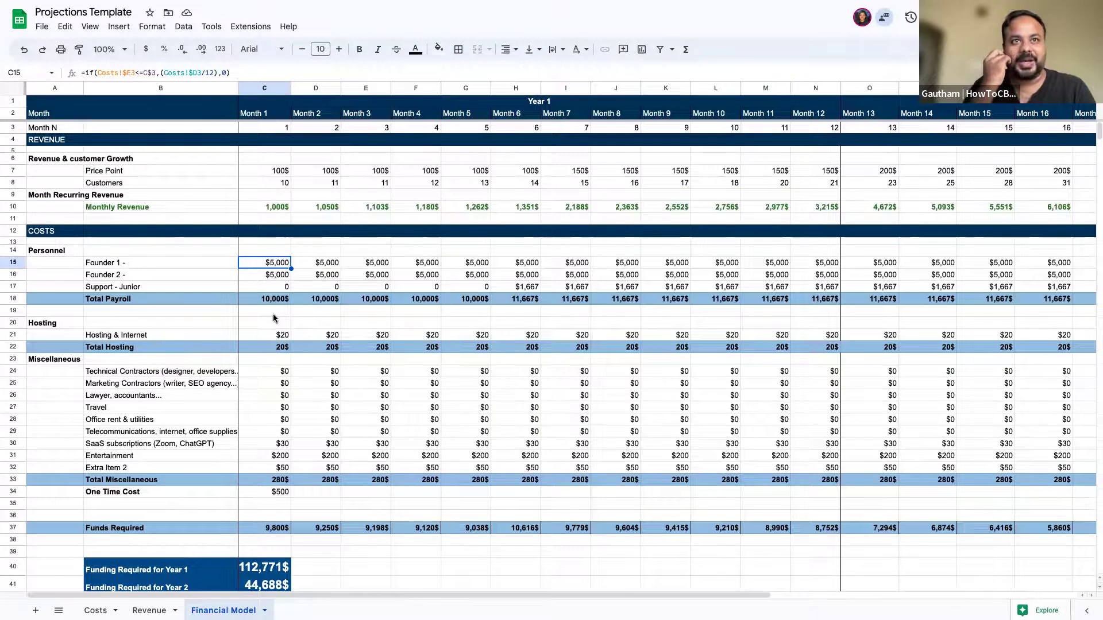
key(Right)
key(Right)
key(Left)
key(Left)
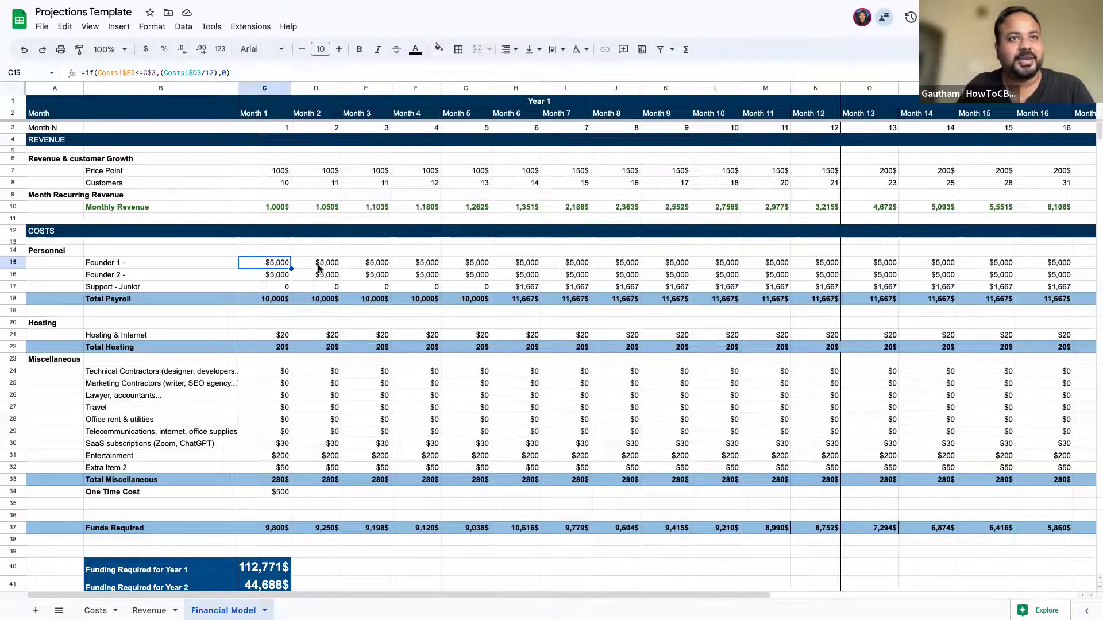
click(518, 288)
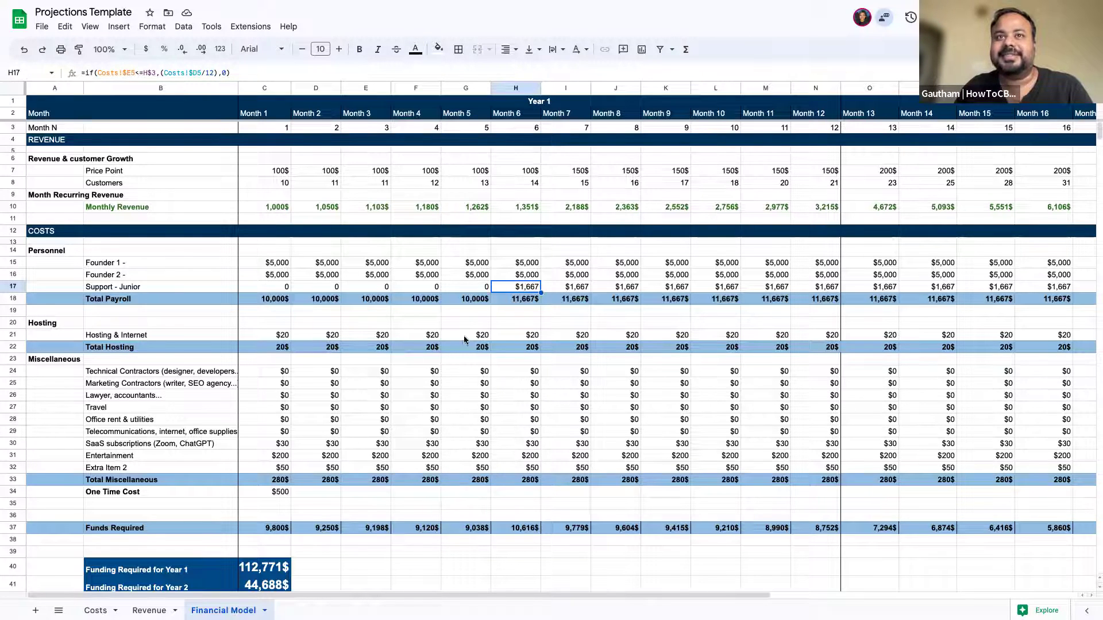
Set the Support role's starting month to 10 on the Costs sheet and check the Support - Junior row in the Financial Model
click(95, 610)
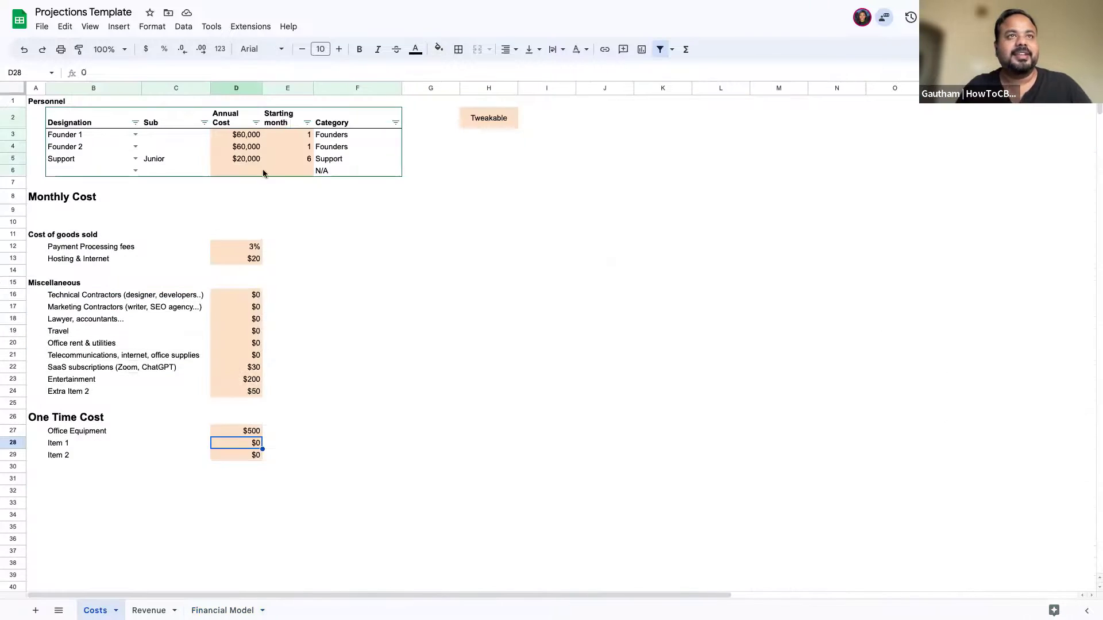
click(302, 161)
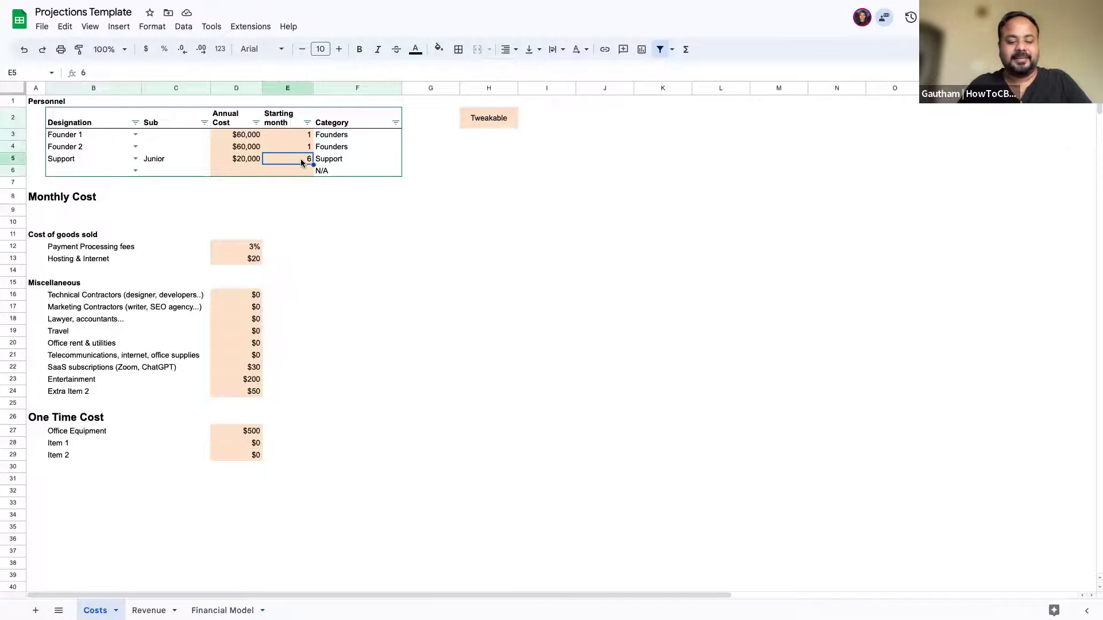
text(10)
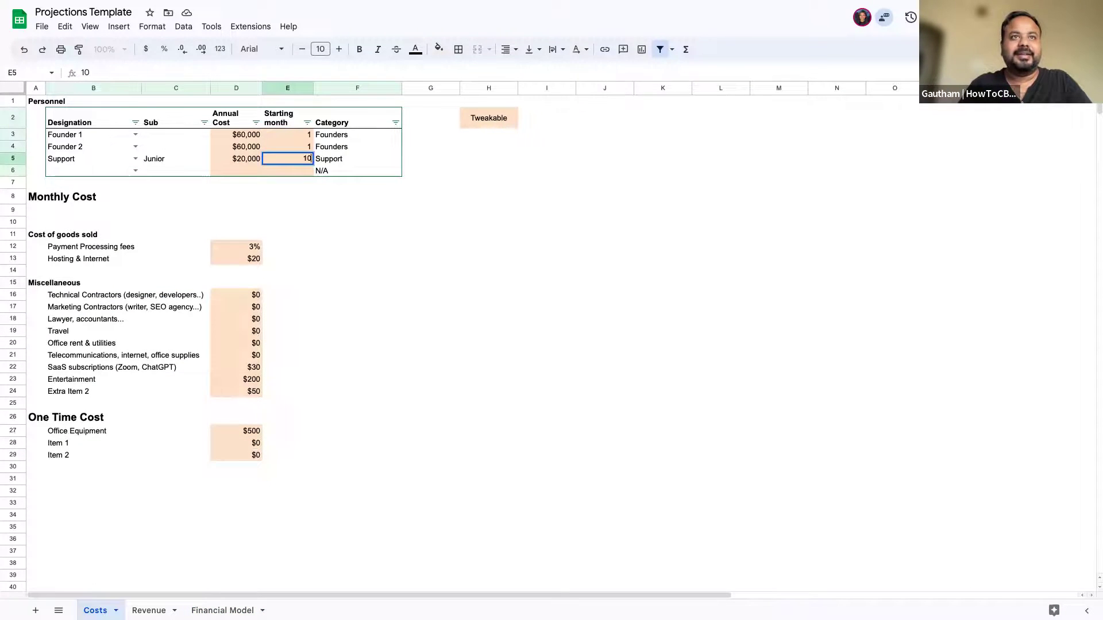
key(Return)
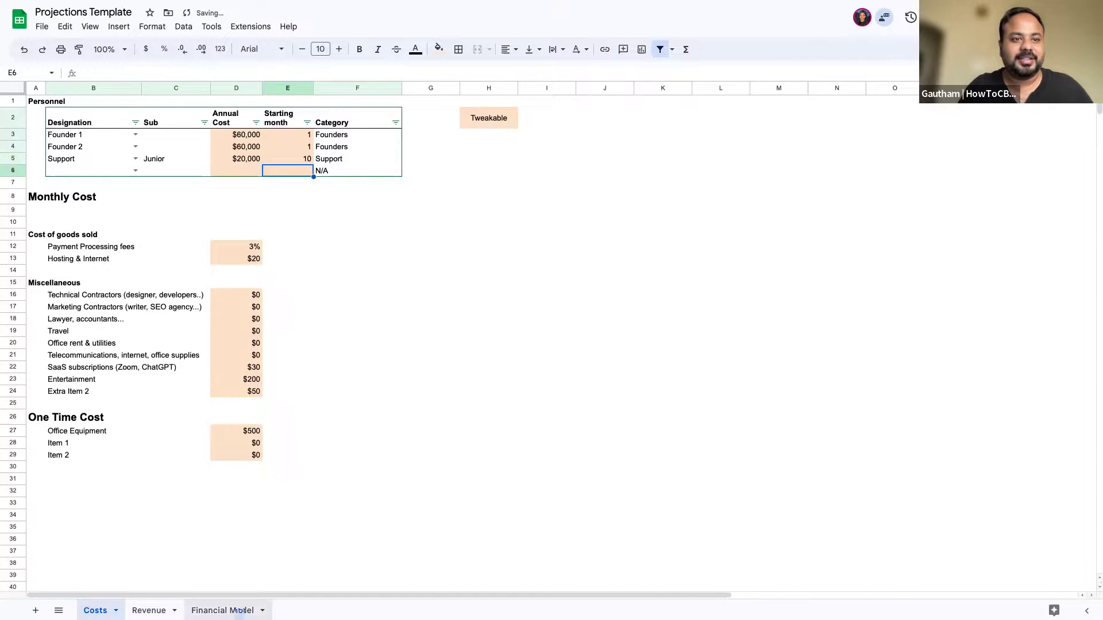
click(235, 610)
click(618, 287)
key(Right)
key(Right)
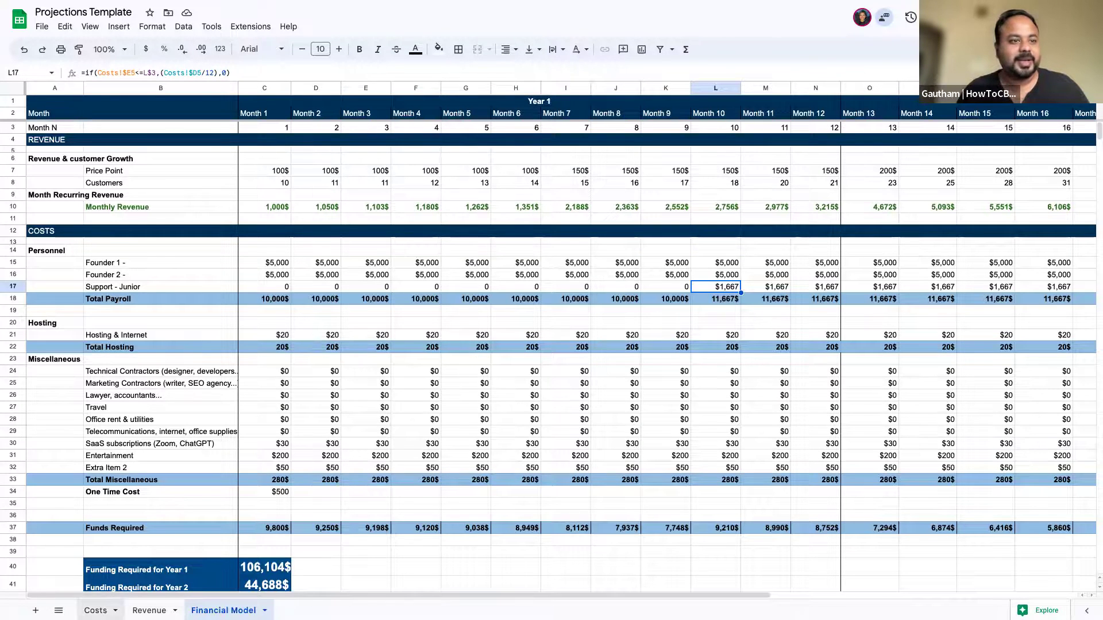
Set the annual cost of Founder 1 to $50,000 and of Founder 2 to $100,000 on the Costs sheet
click(96, 610)
click(234, 134)
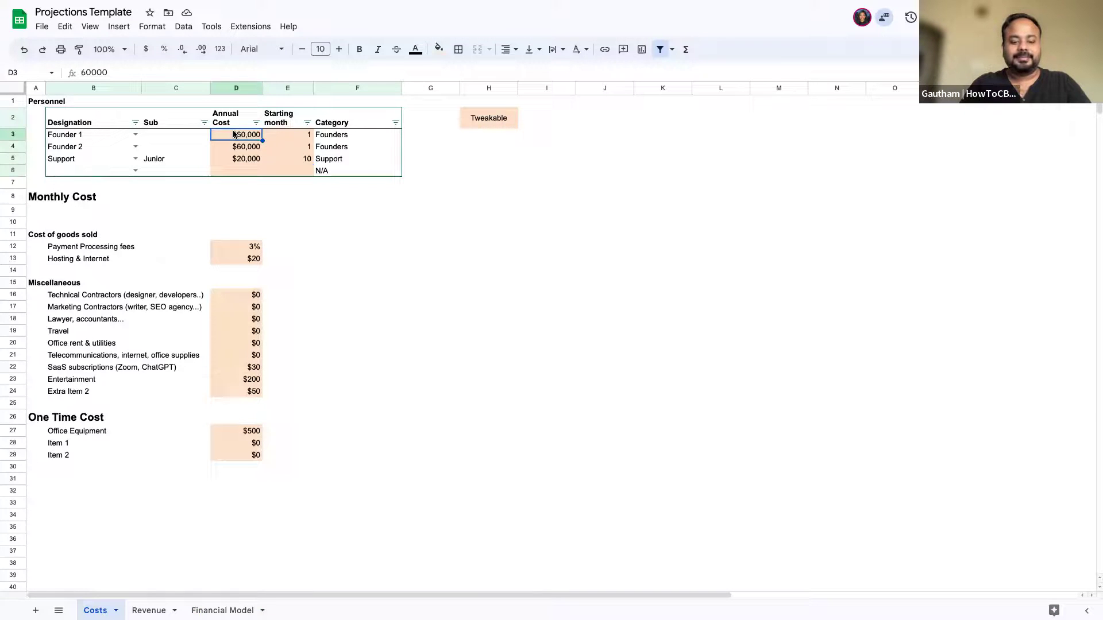
text(50000)
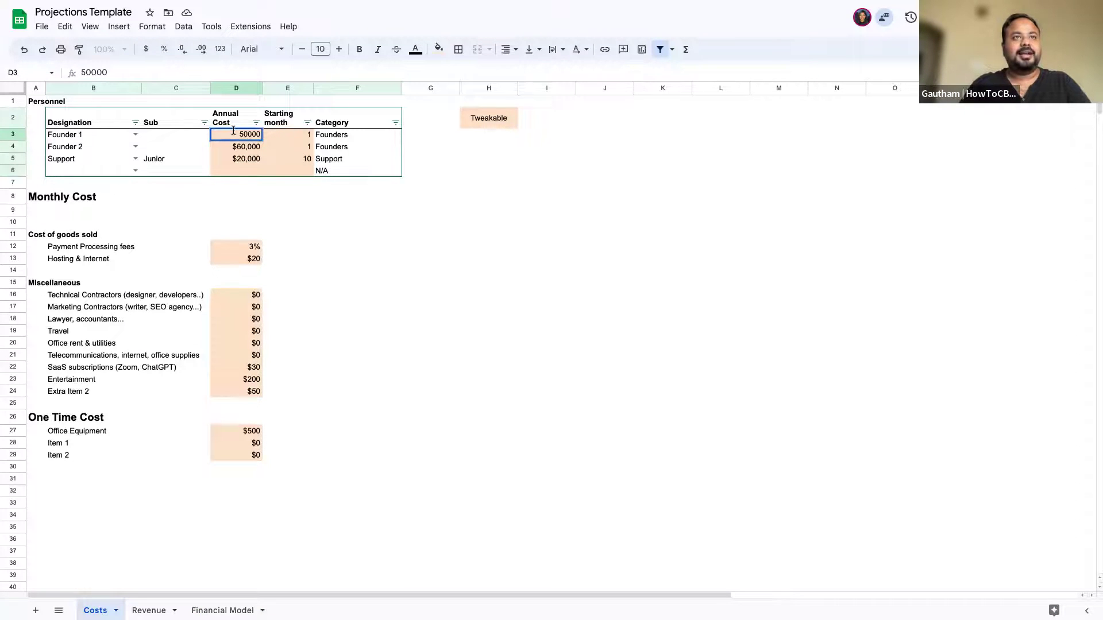
key(Return)
text(100,000)
key(Return)
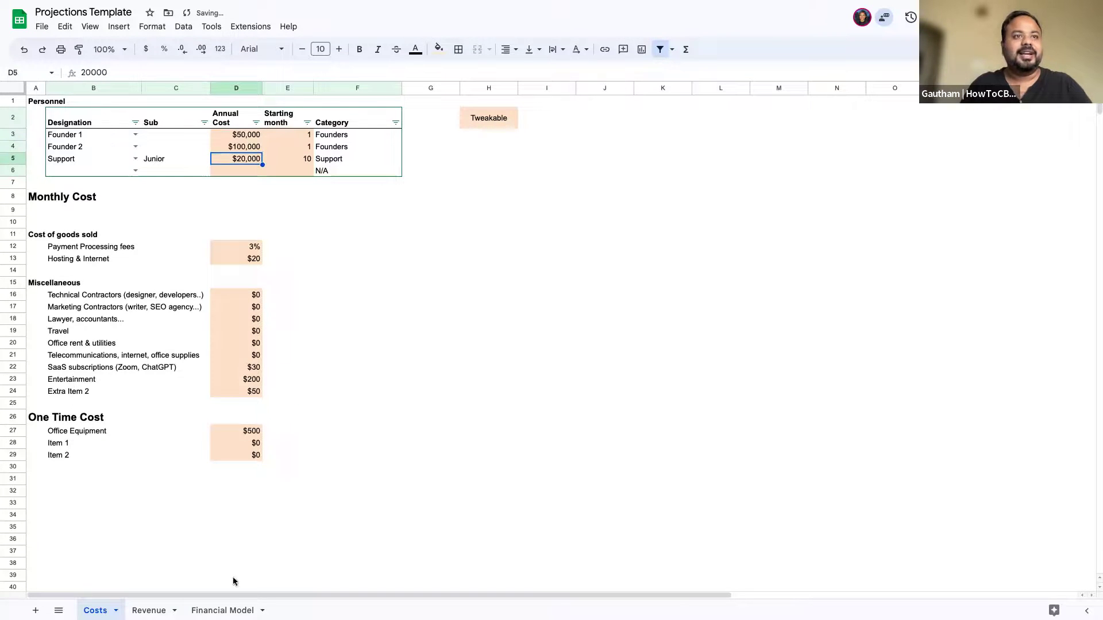
Check the Month 1 payroll formulas of both founders in the Financial Model and review the cost sections below them
click(223, 610)
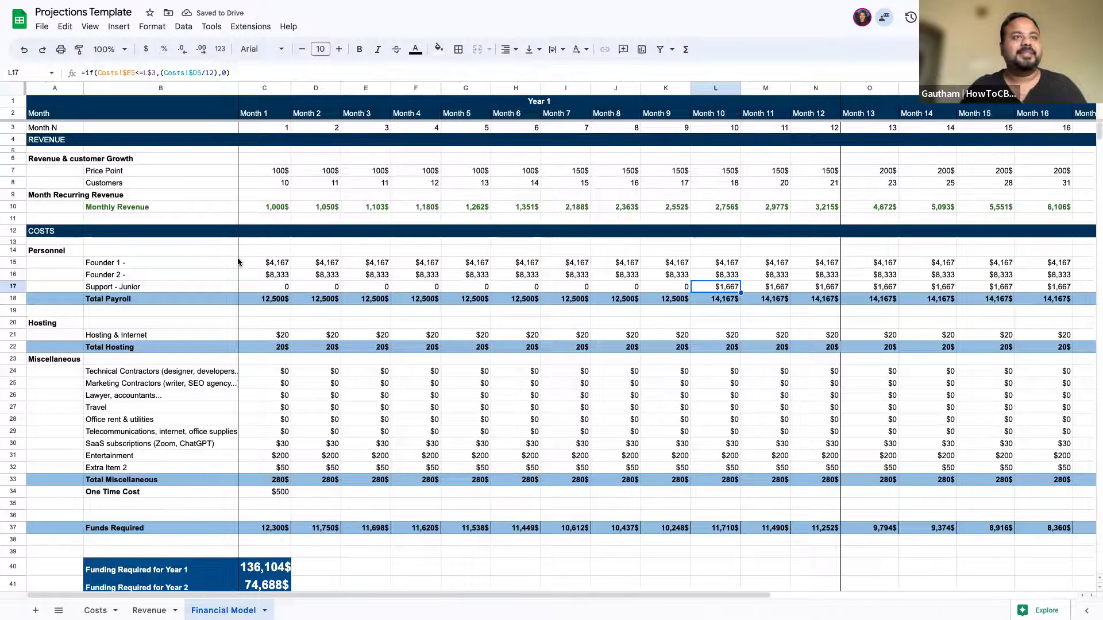
click(276, 264)
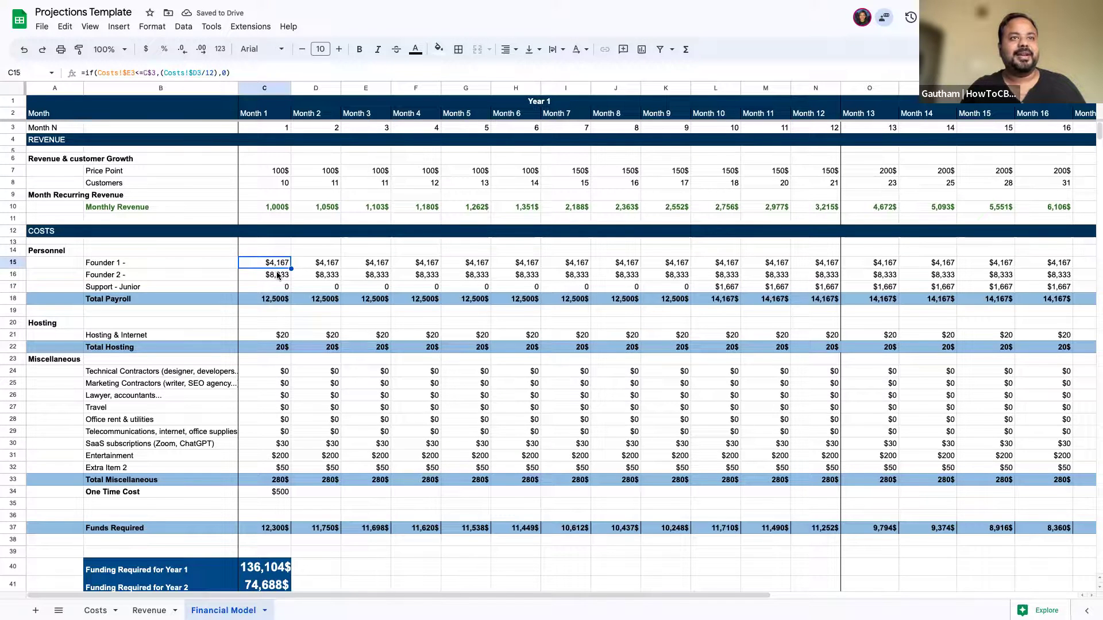
click(278, 276)
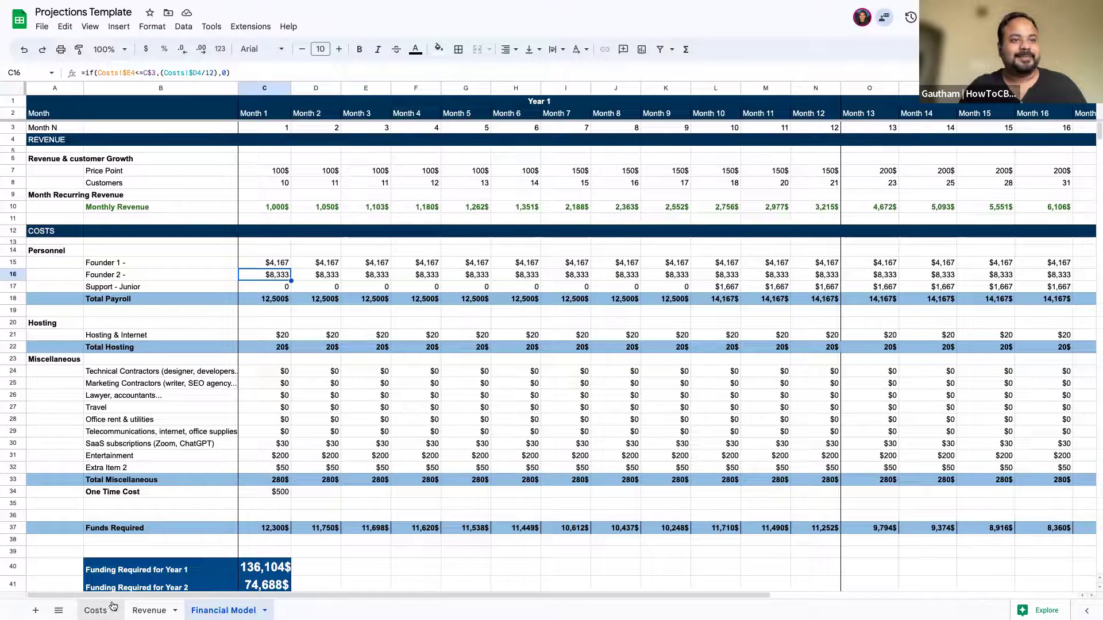
scroll(389, 347, down, 1)
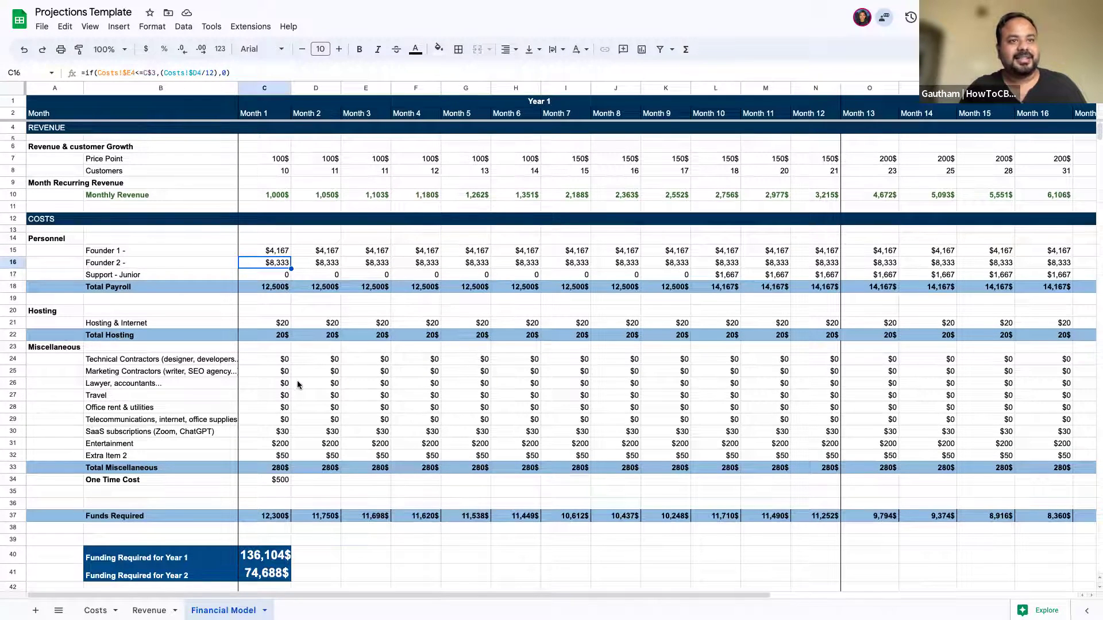
scroll(267, 407, down, 1)
Compare the monthly costs on the Costs sheet with the Financial Model's Extra Item 2 row across Months 3 to 8
click(95, 610)
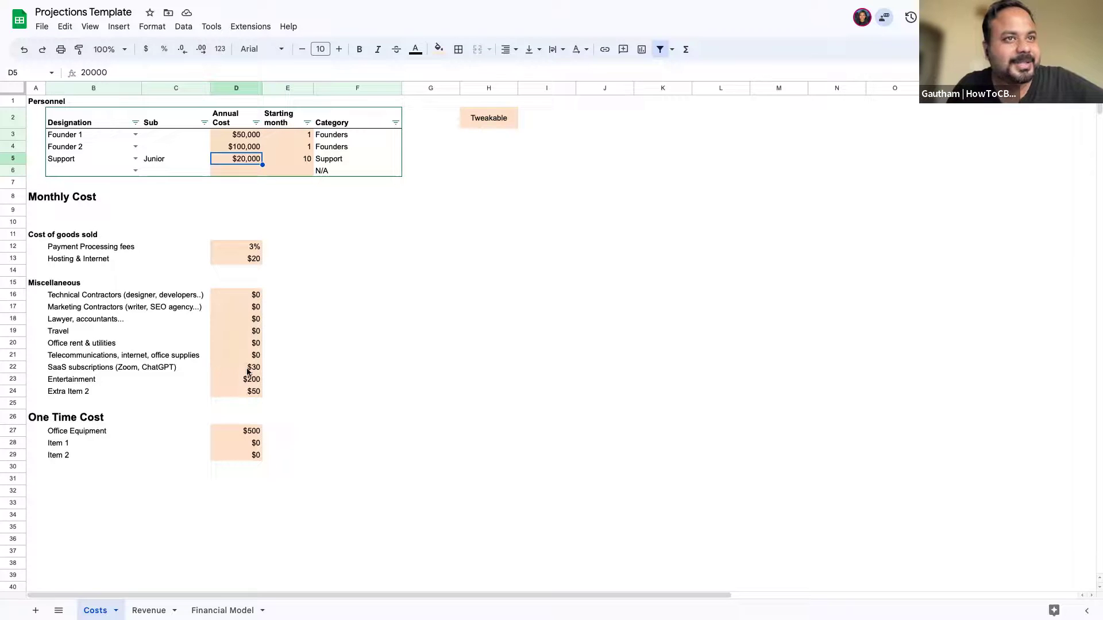
click(223, 610)
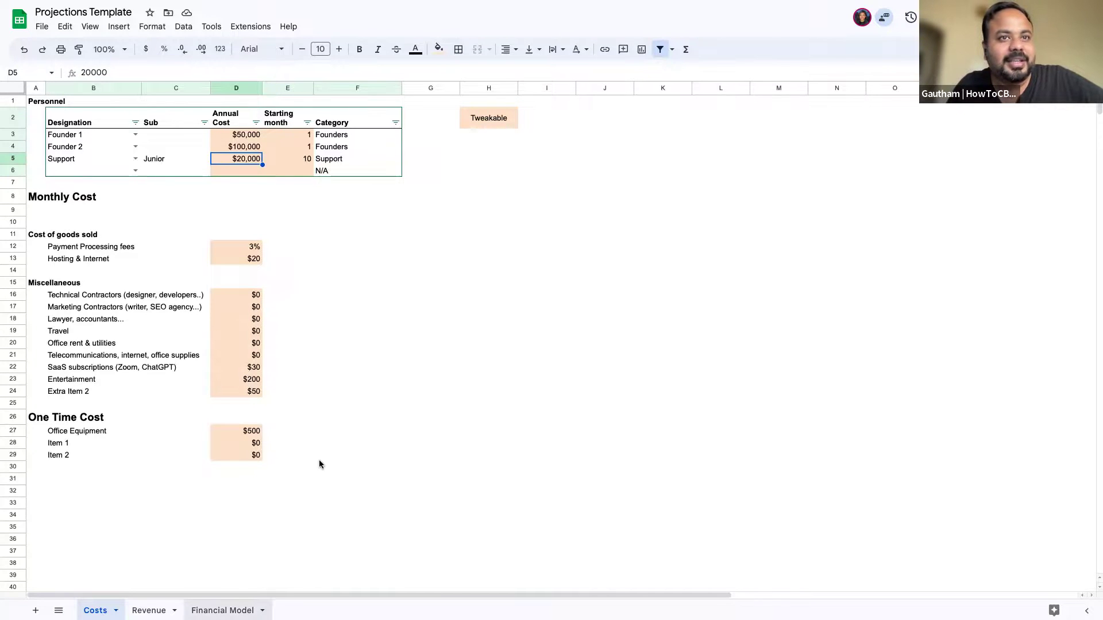
click(371, 443)
key(Right)
key(Right)
key(Right)
key(Right)
key(Right)
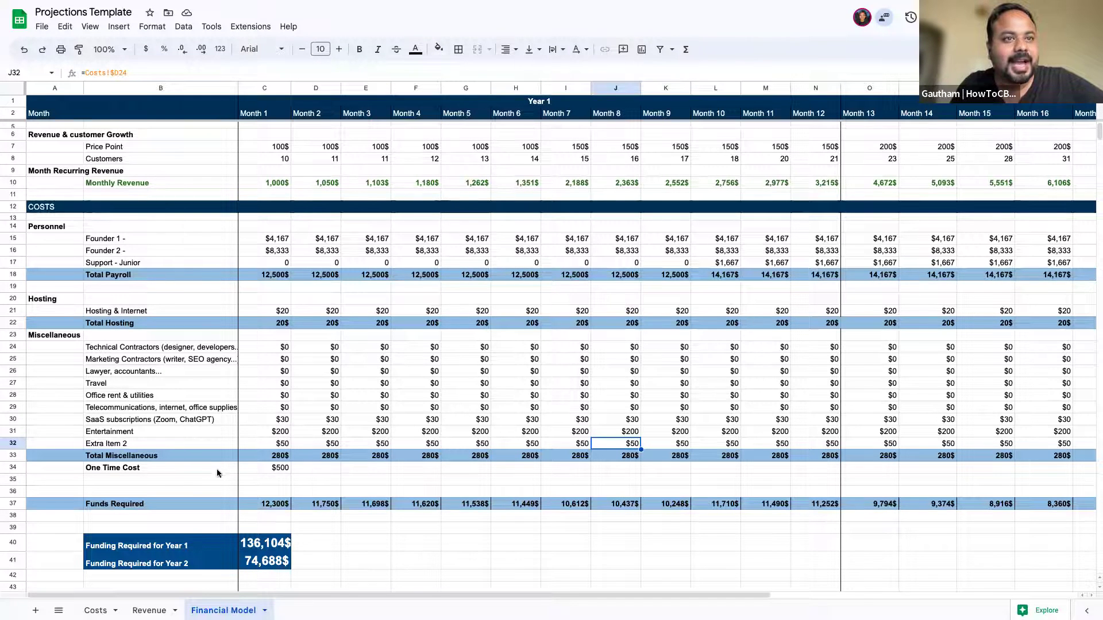
Check the One Time Cost formula in the Financial Model and set one-time Item 1 to $20,000 on the Costs sheet
click(268, 470)
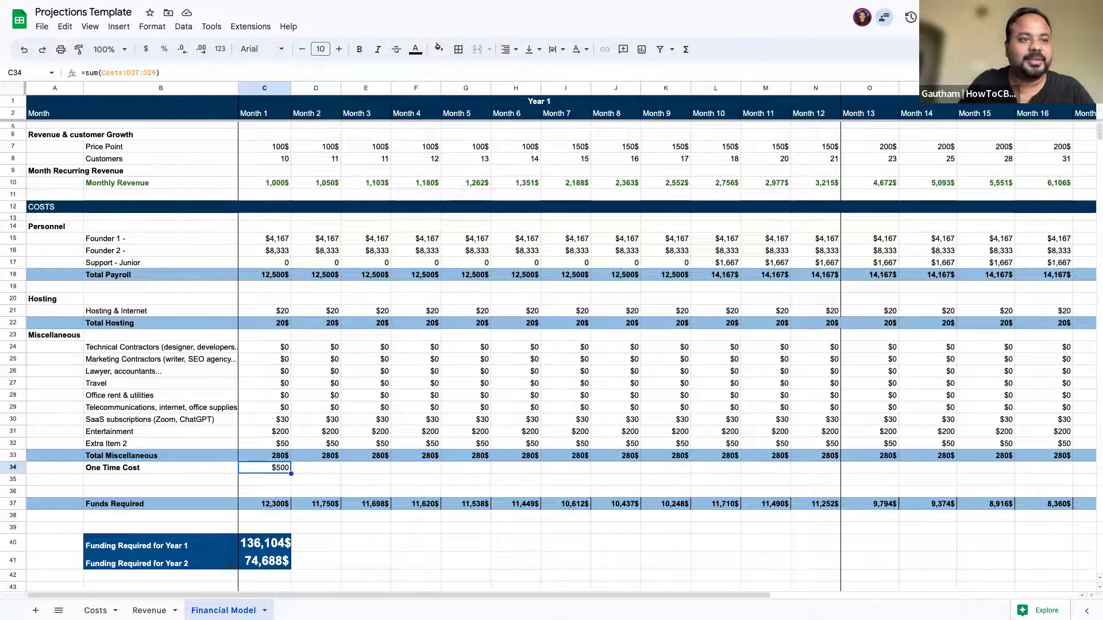
click(95, 611)
click(258, 448)
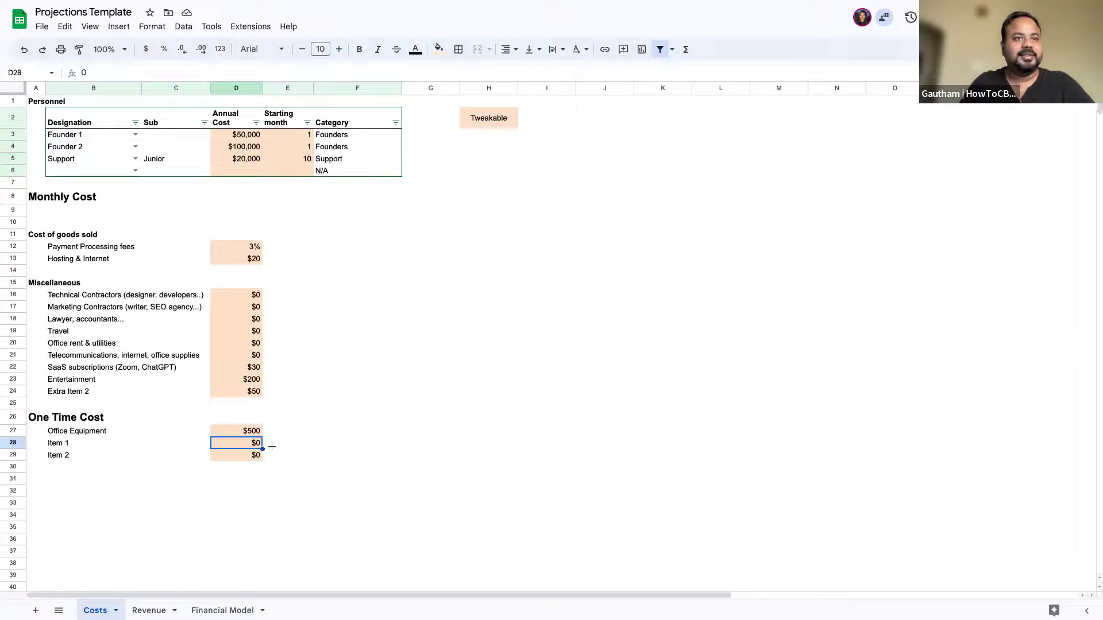
text(2000)
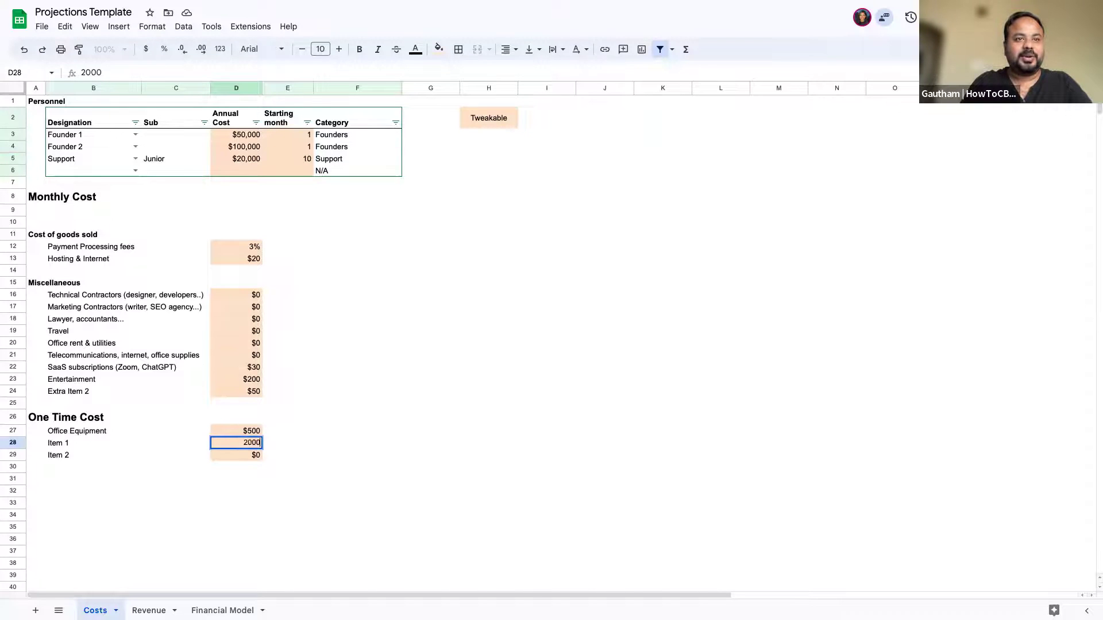
key(Return)
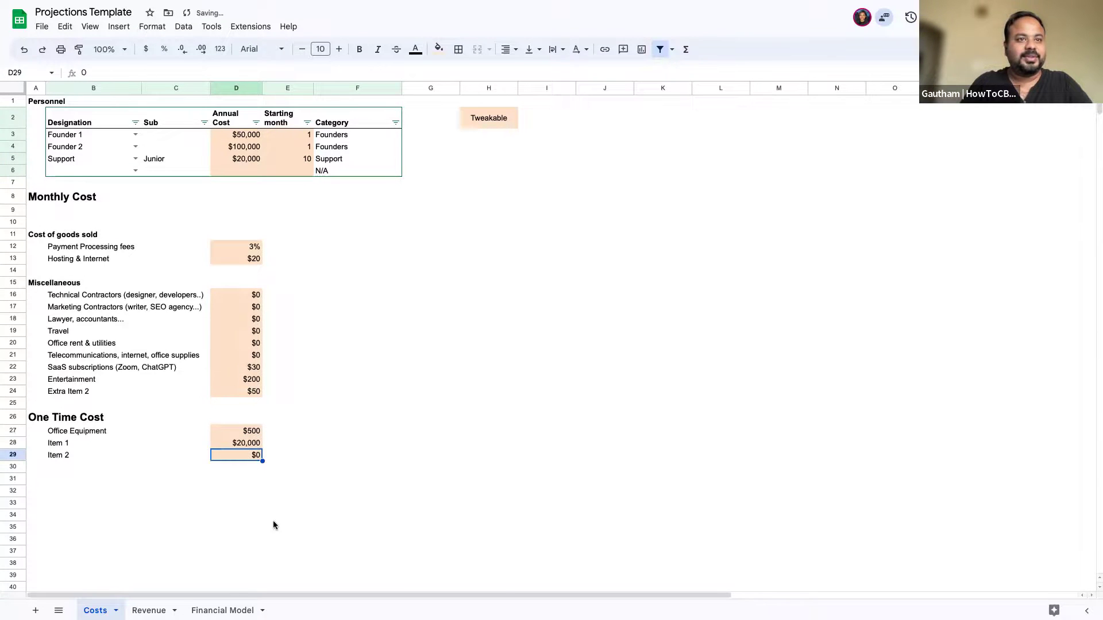
Examine the Financial Model's Funds Required formulas for the first months and the Funding Required totals for Year 1 and Year 2
click(222, 610)
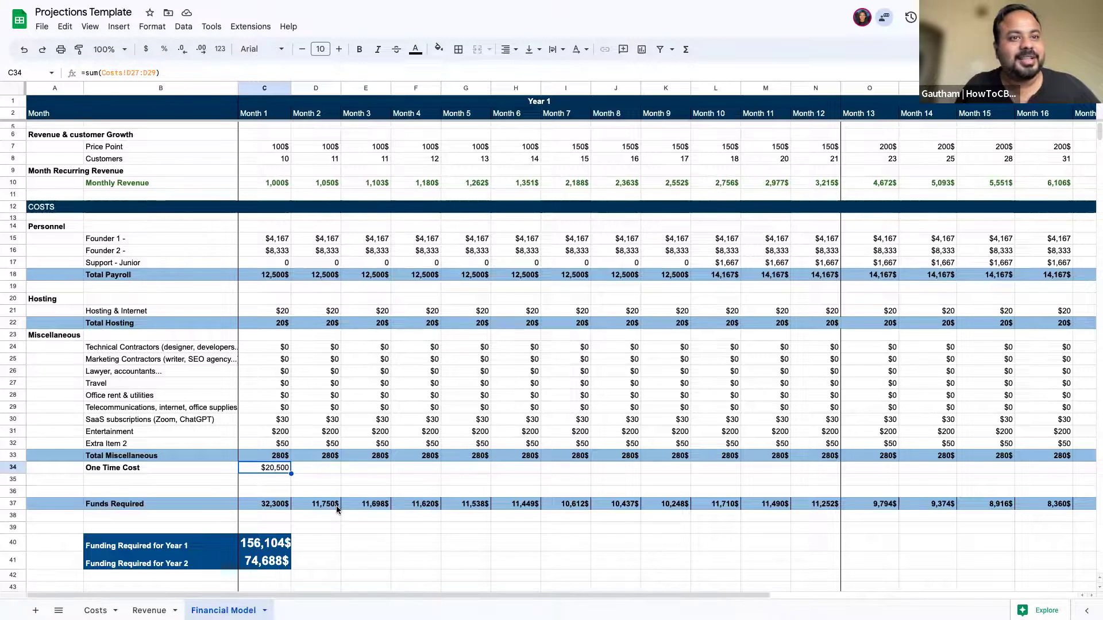
click(262, 506)
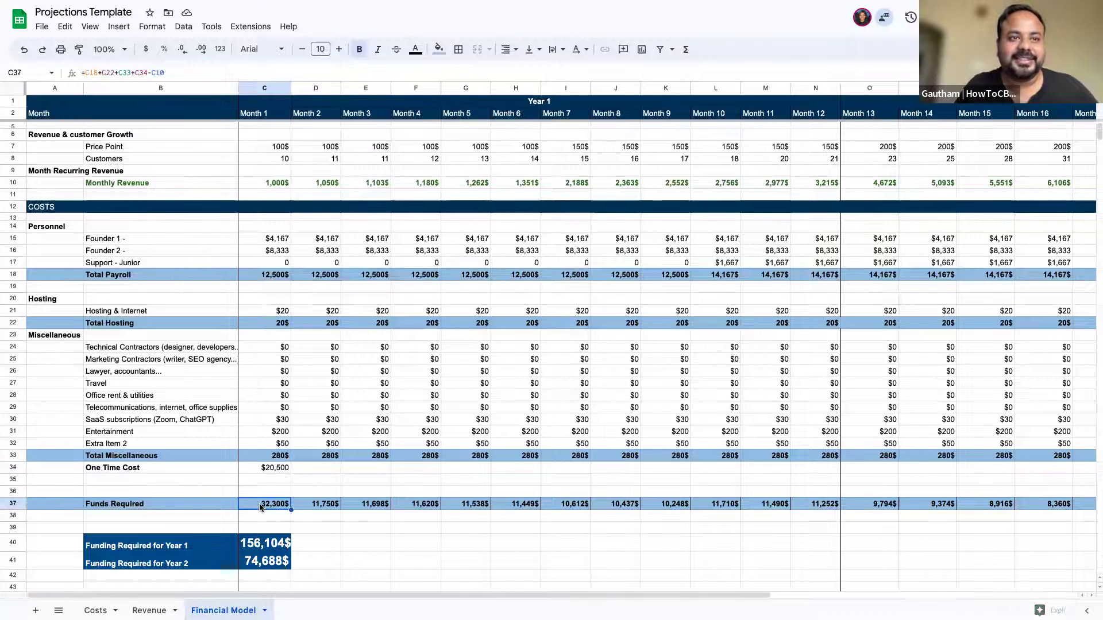
click(333, 529)
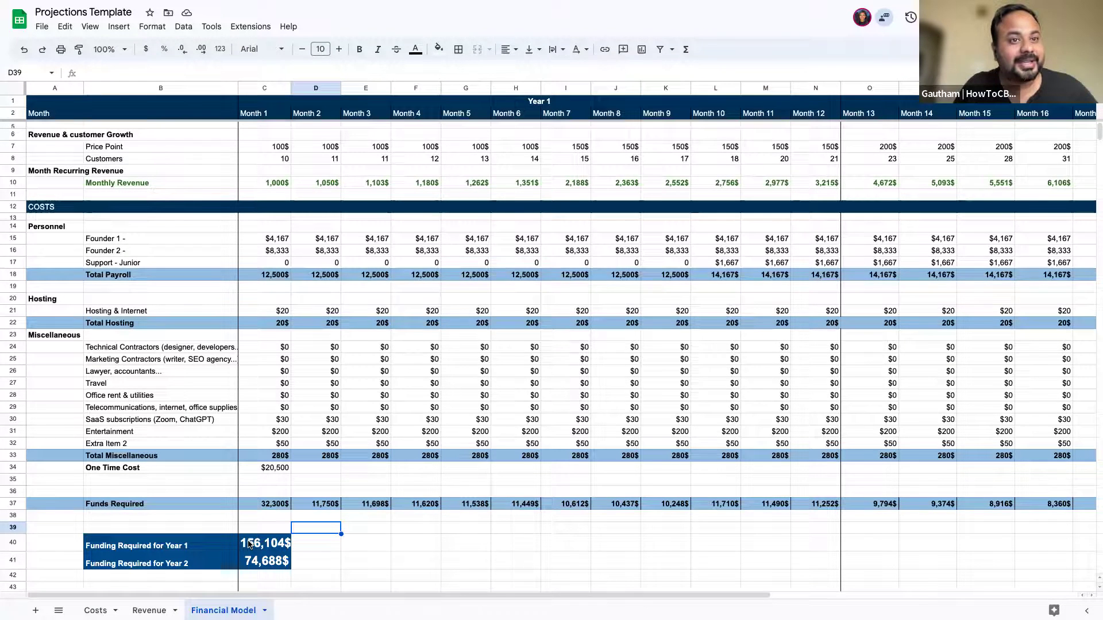
click(280, 506)
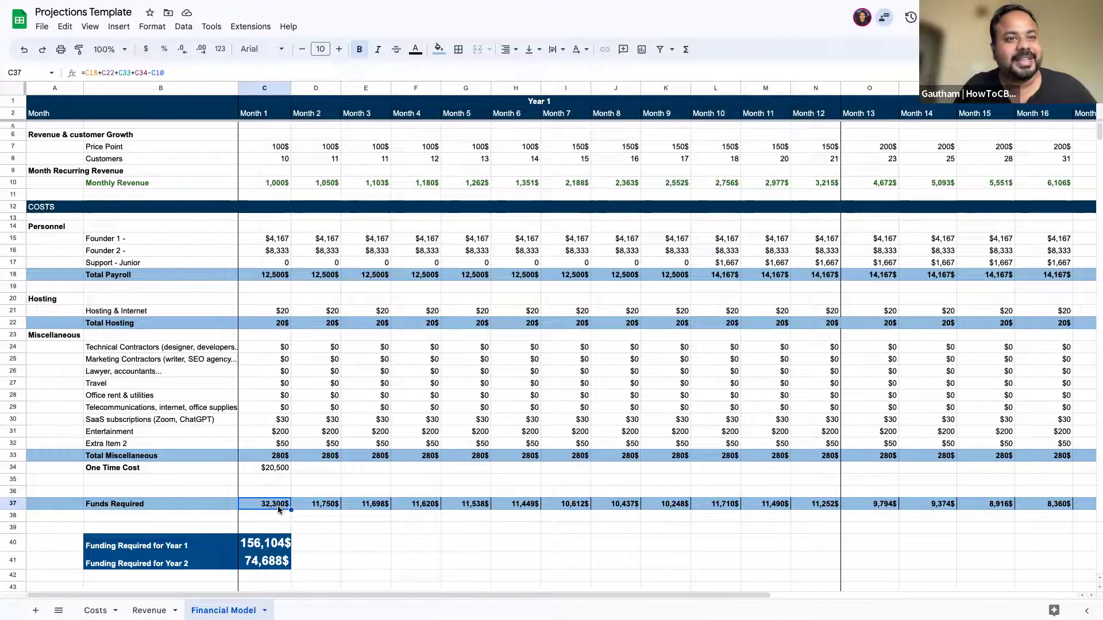
key(Right)
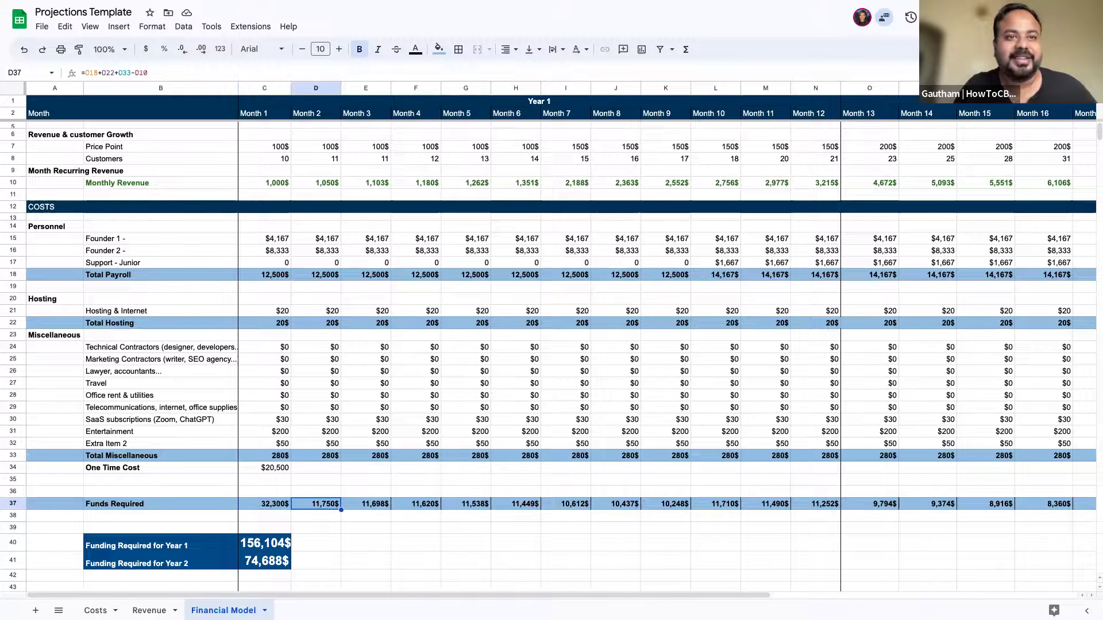
key(Left)
key(Left)
key(Right)
key(Right)
key(Right)
key(Right)
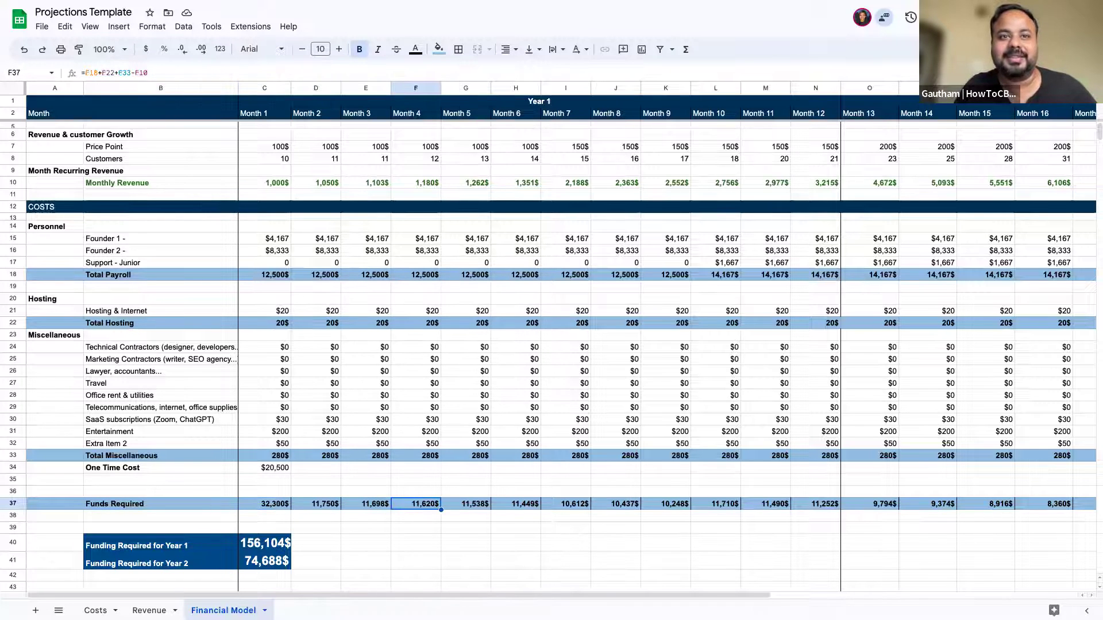
click(265, 549)
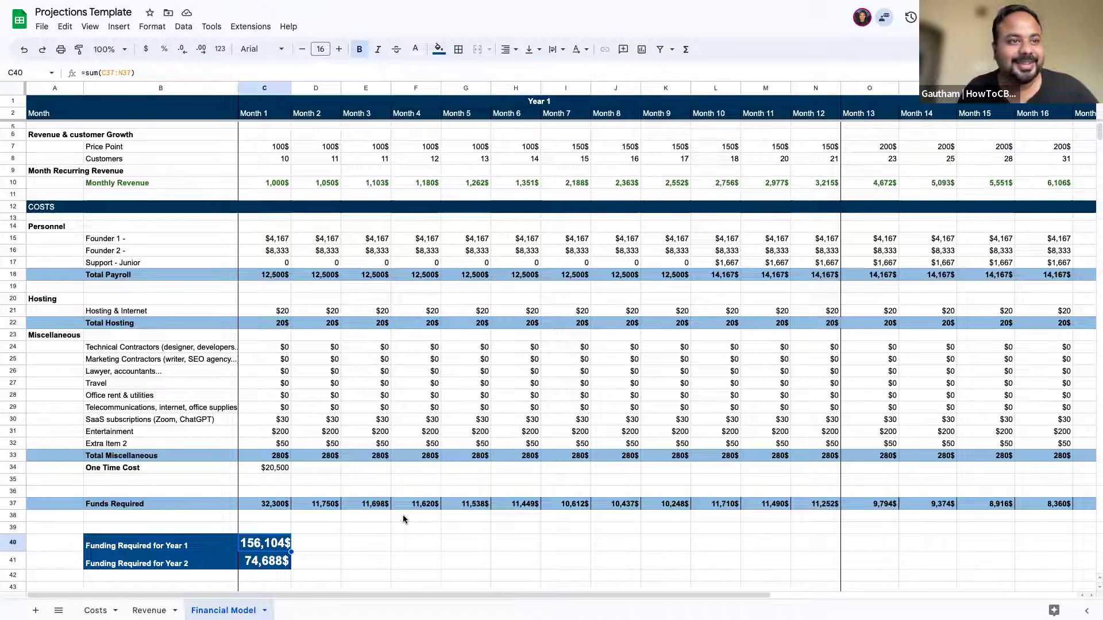
click(250, 561)
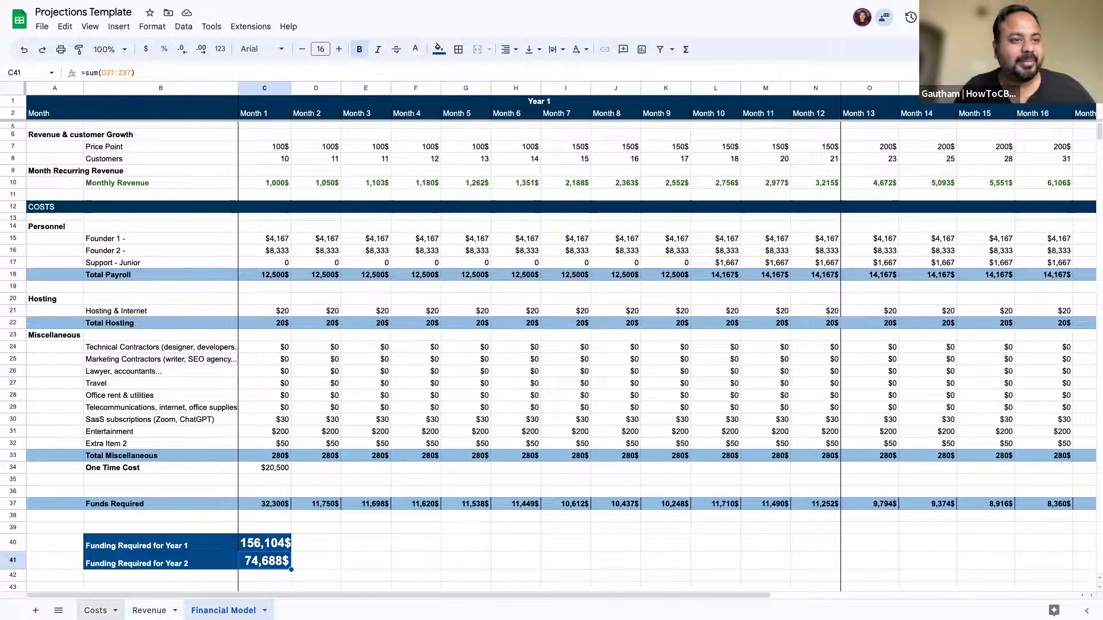
On the Costs sheet, set the annual cost of Founder 1 to $30,000 and of Founder 2 to $300,000
click(96, 610)
click(238, 138)
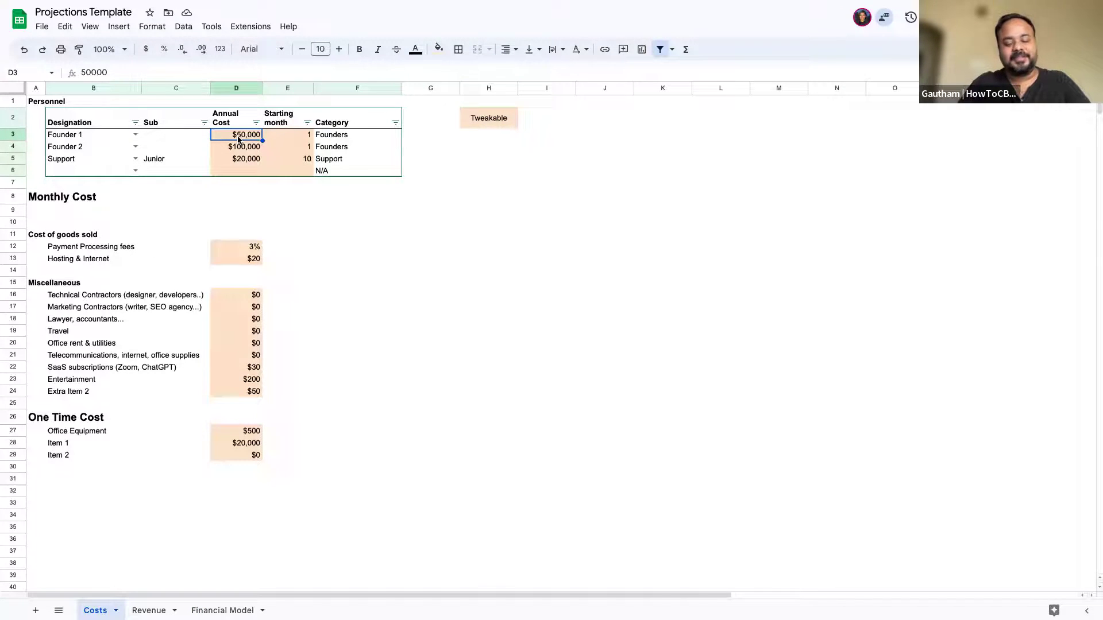
text(30000)
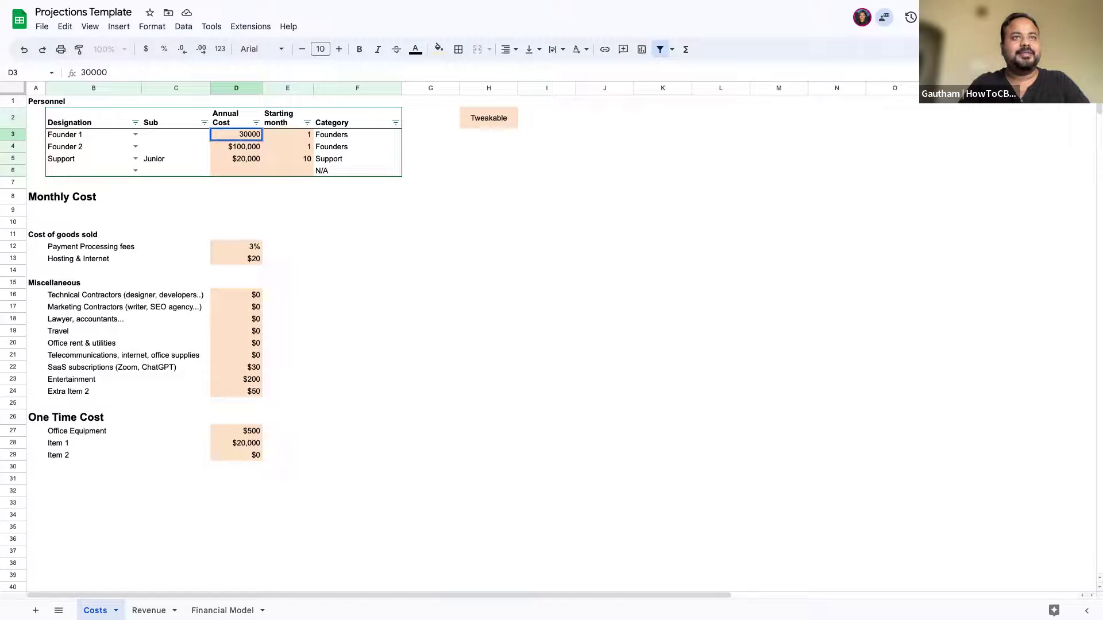
key(Return)
text(30)
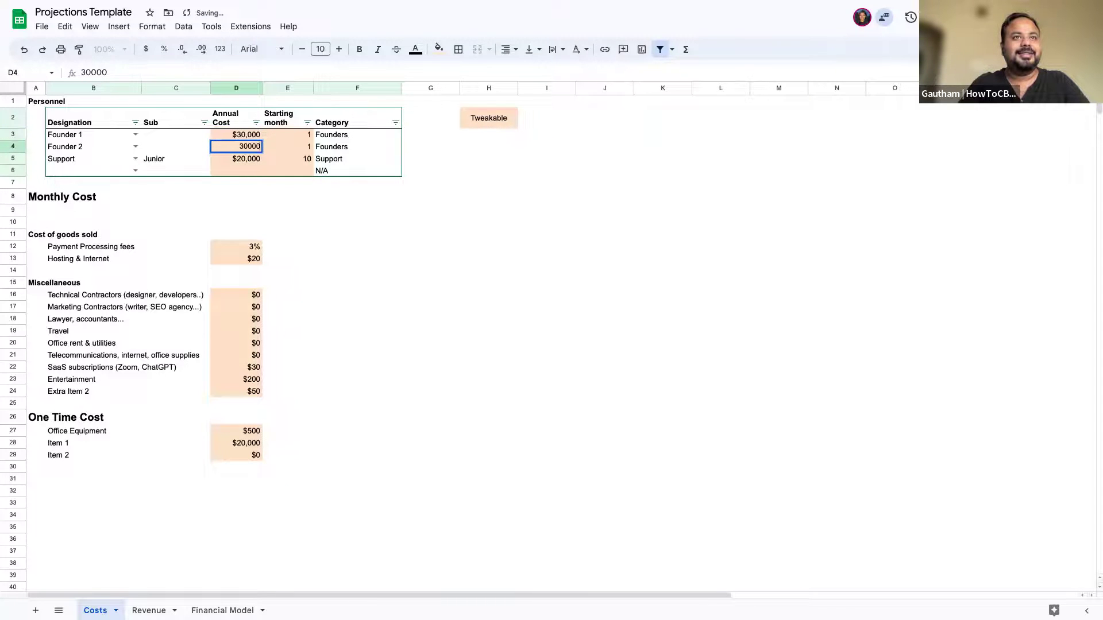
text(0,000)
key(Return)
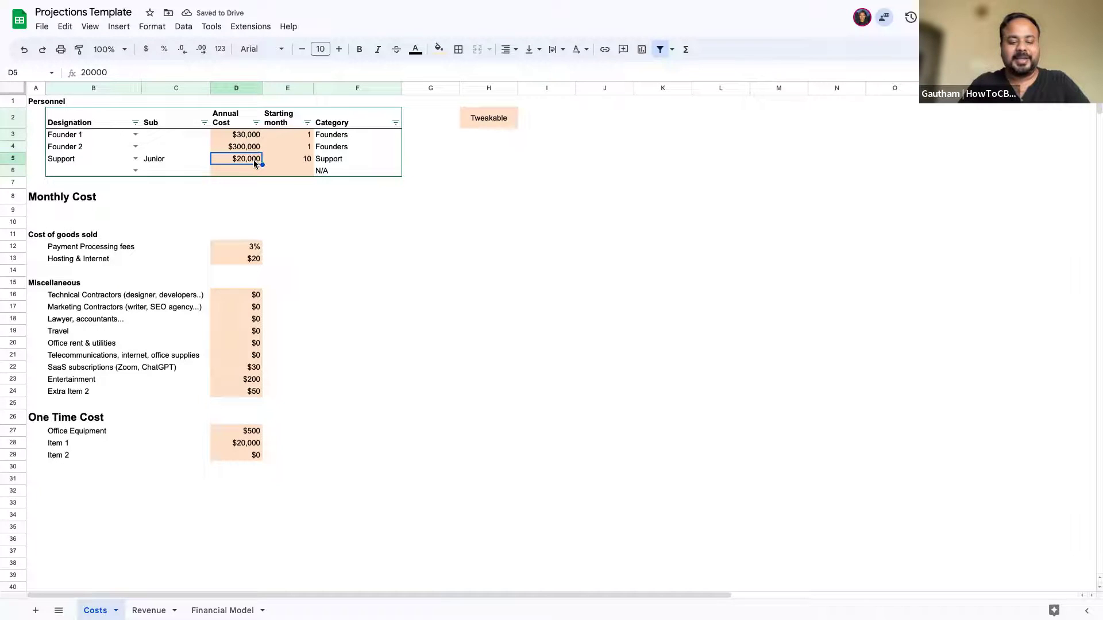
Set the junior Support role's annual cost to $5,000 and its starting month to 6
text(50000)
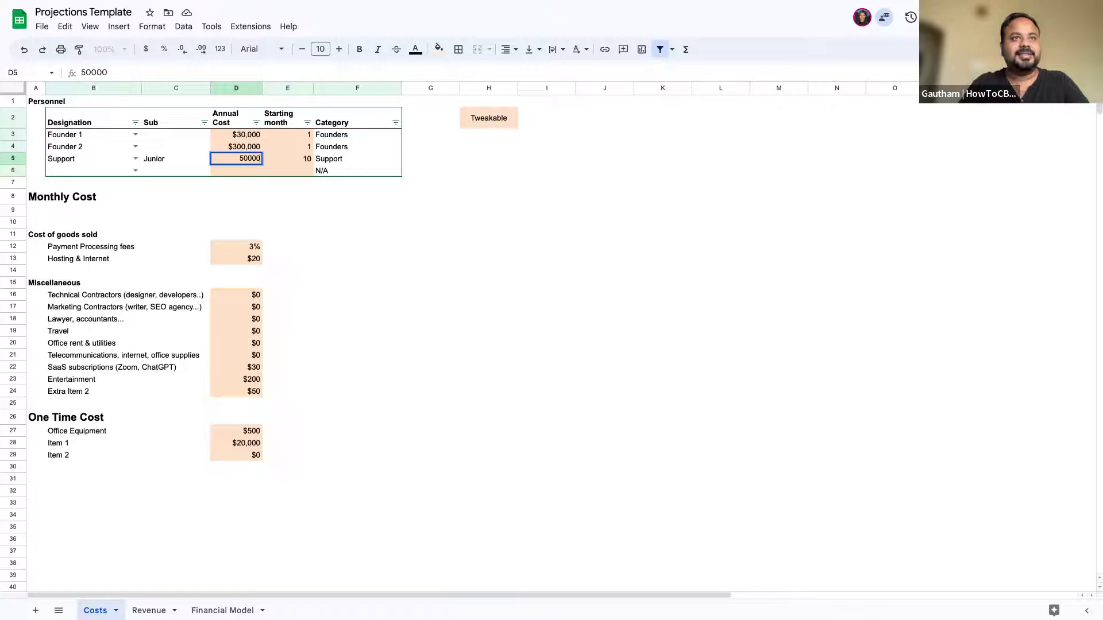
key(BackSpace)
key(Return)
click(302, 161)
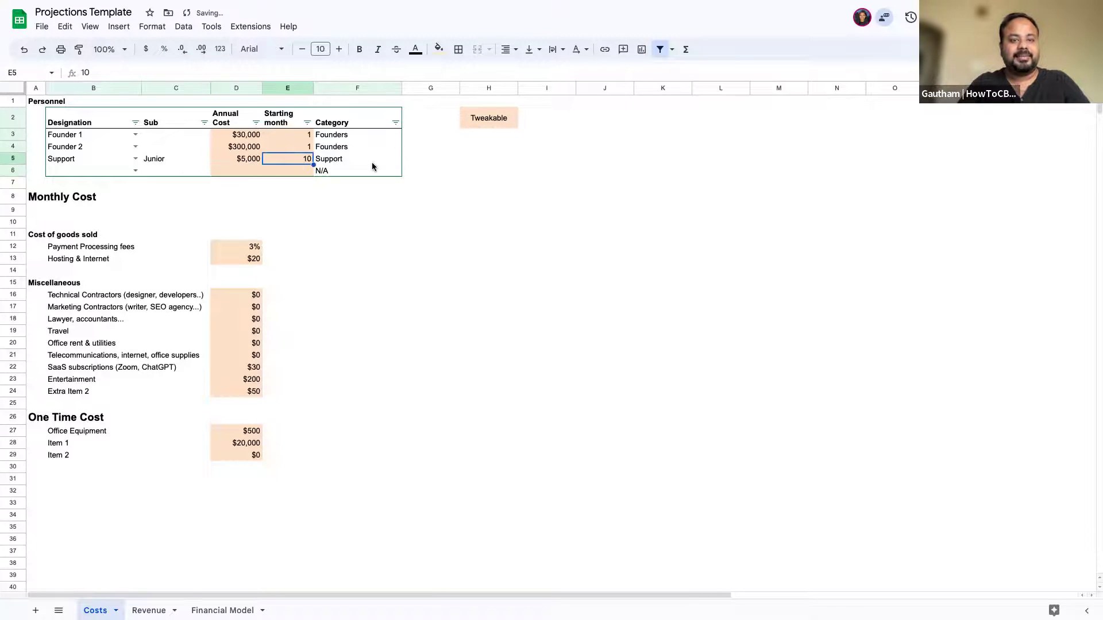
text(6)
key(Return)
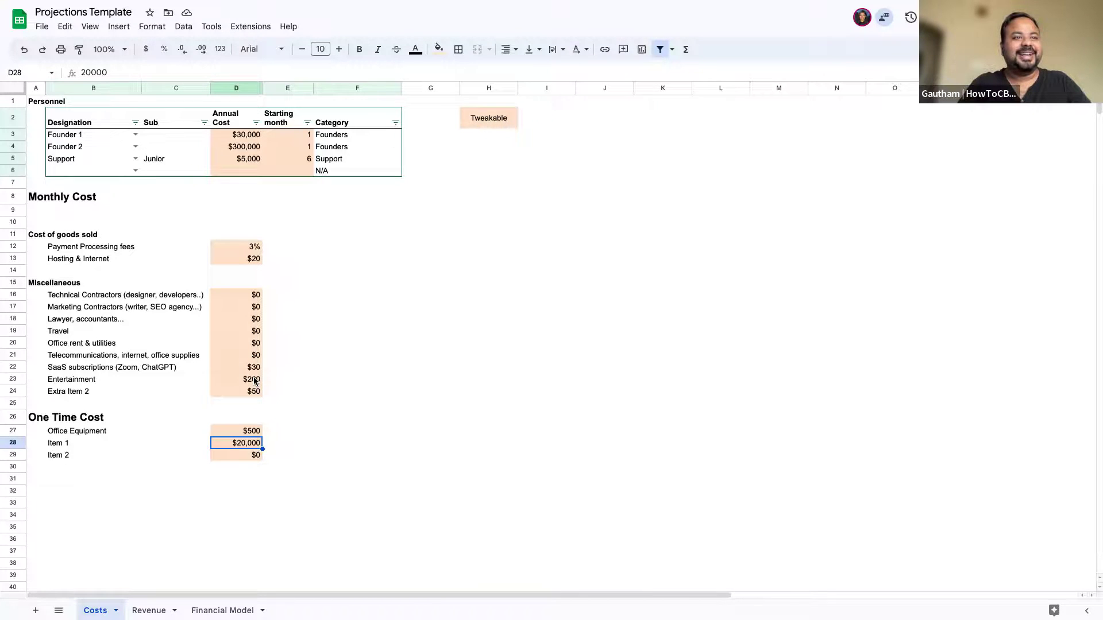
Set the one-time cost Item 1 to $0 and Founder 2's annual cost to $30,000
text(0)
key(Return)
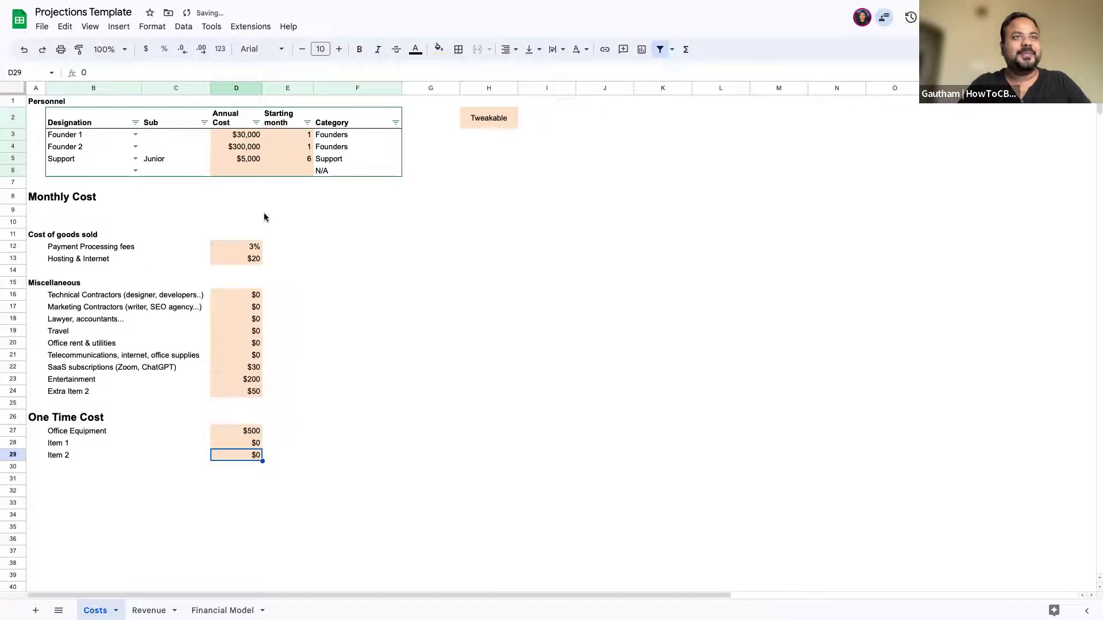
click(234, 146)
text(30,000)
key(Return)
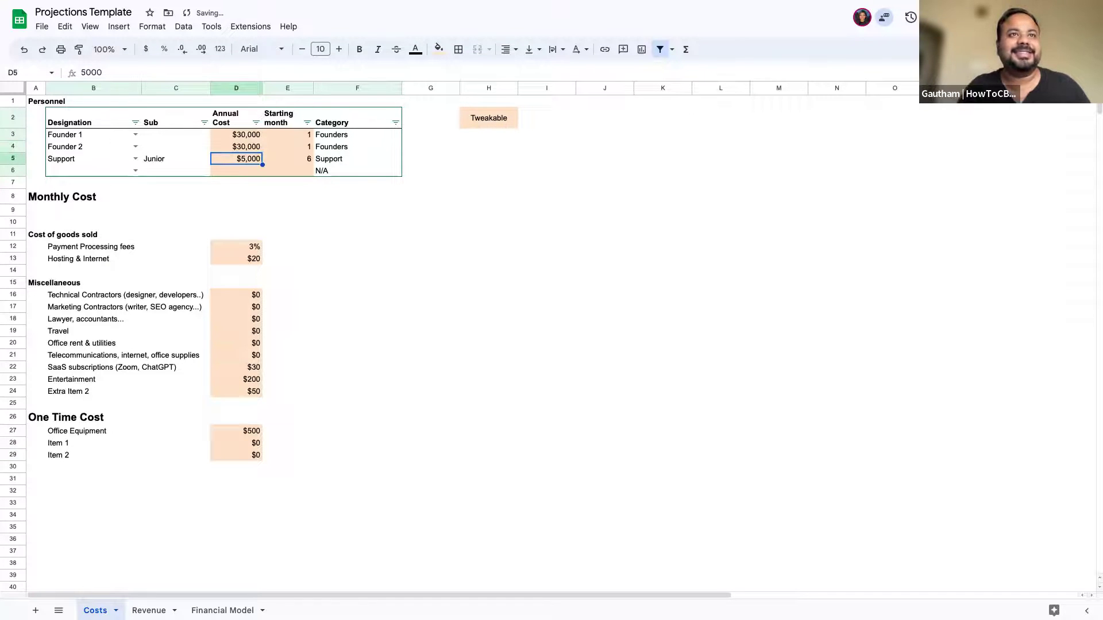
Set the monthly Hosting & Internet cost to $100 and the Entertainment cost to $0
click(247, 259)
text(100)
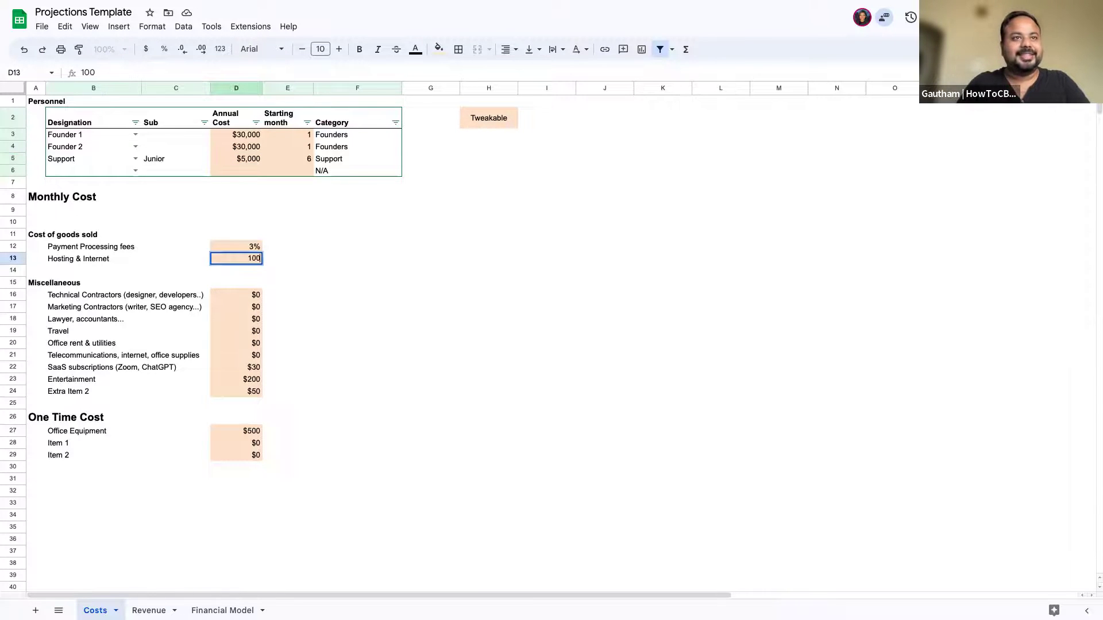
key(Return)
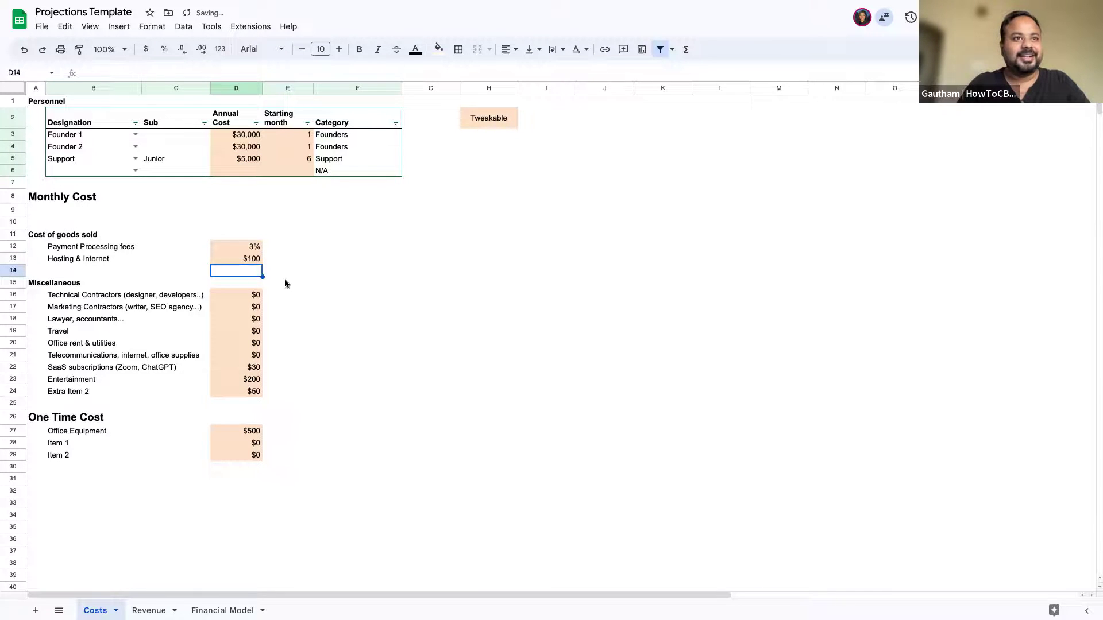
click(253, 382)
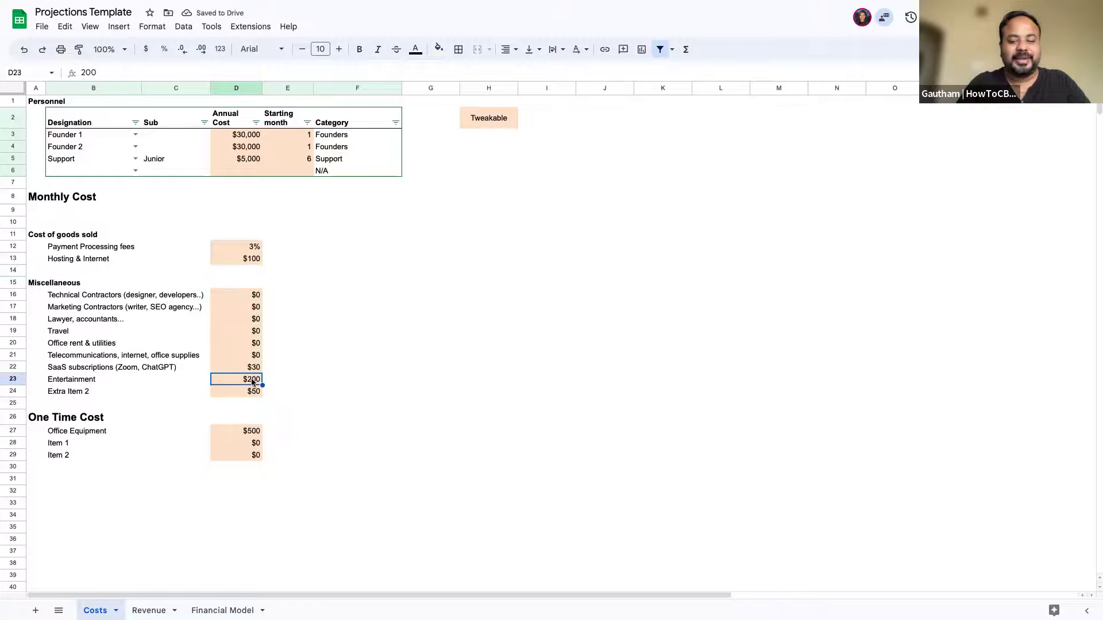
key(Delete)
text(0)
key(Return)
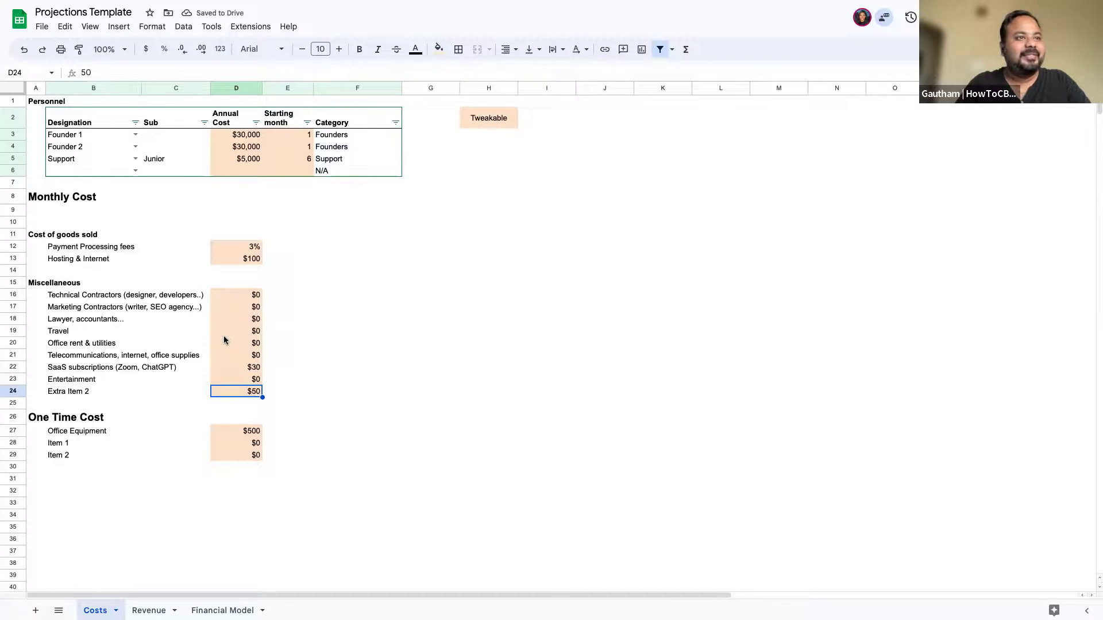
Set the monthly Travel cost under Miscellaneous to $100
click(246, 332)
text(10)
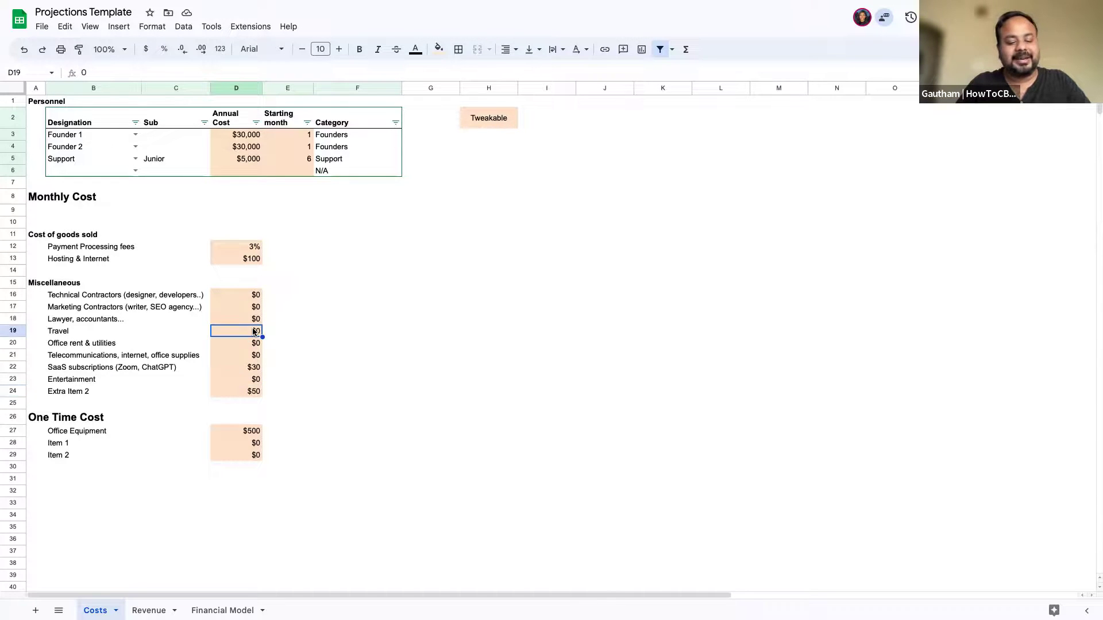
text(0)
key(Return)
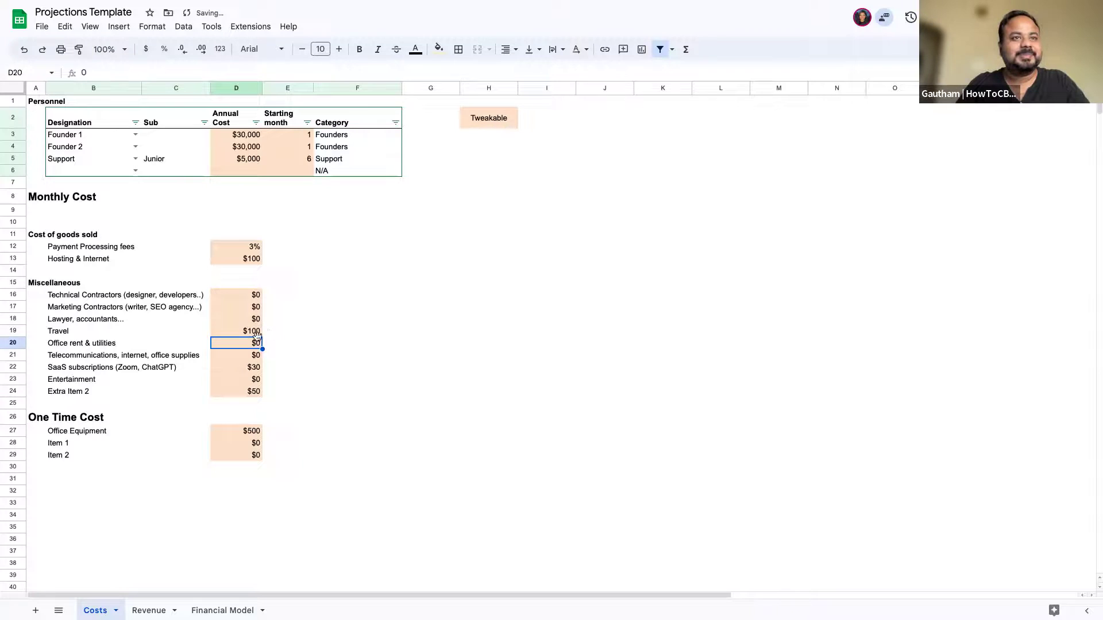
Undo the accidental move of the Office rent & utilities cell onto Travel and set the Travel cost to $250
drag(251, 337, 249, 335)
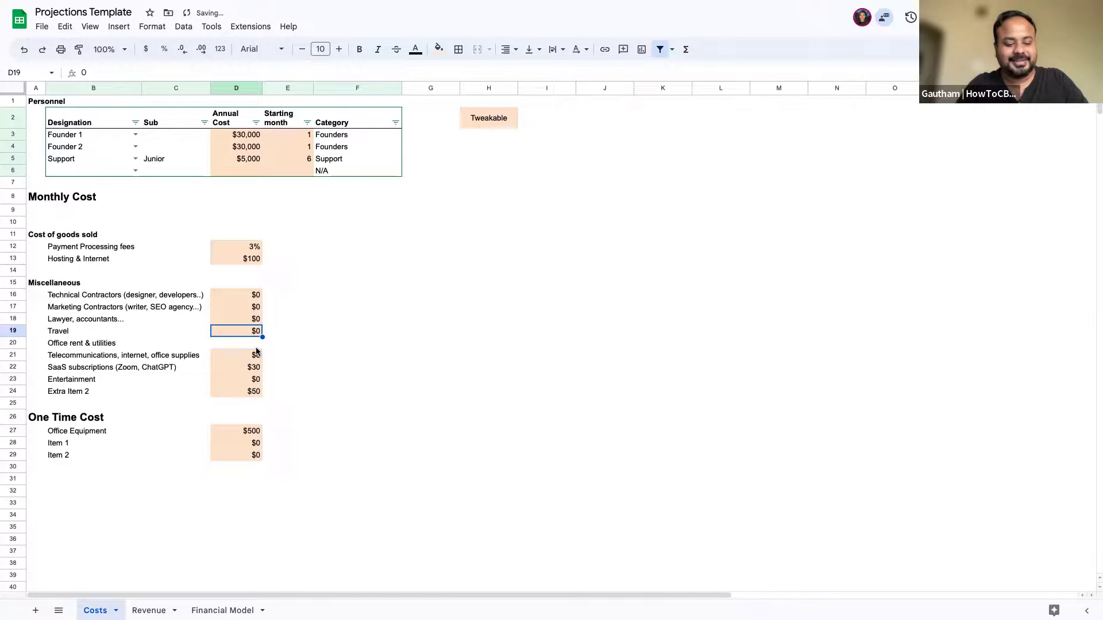
key(ctrl+z)
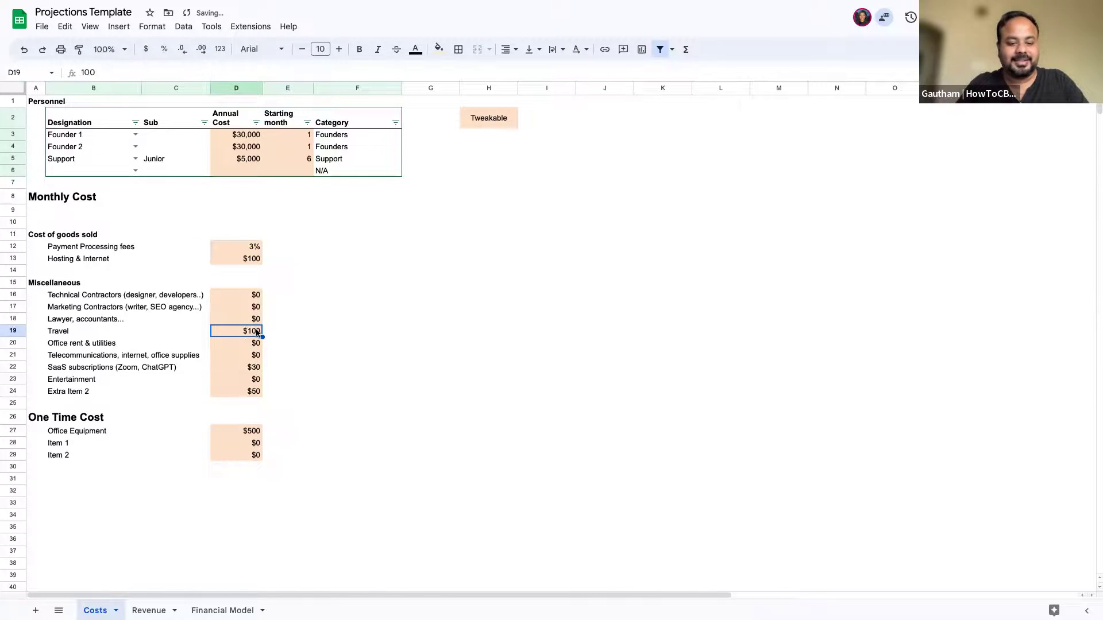
text(250)
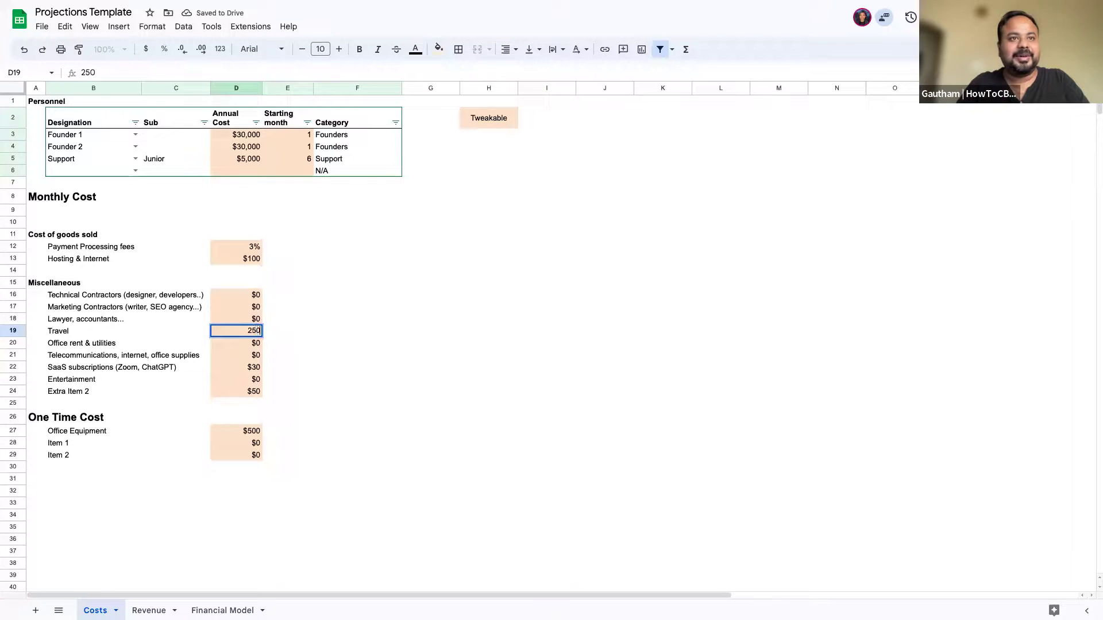
key(Return)
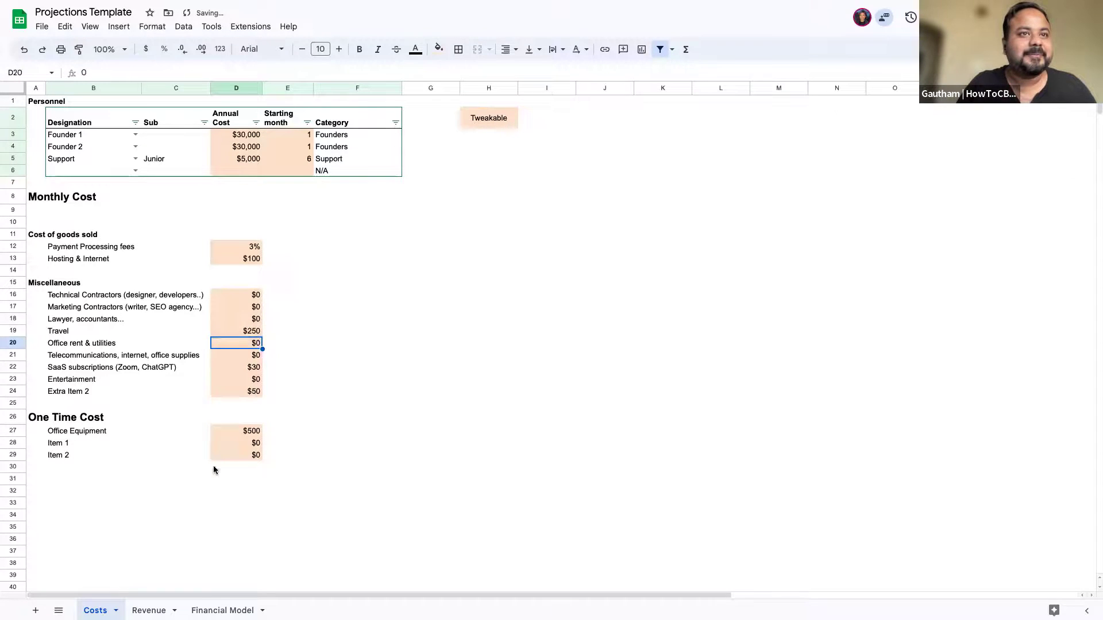
On the Revenue sheet, set the number of customers in Month 1 to 15
click(149, 610)
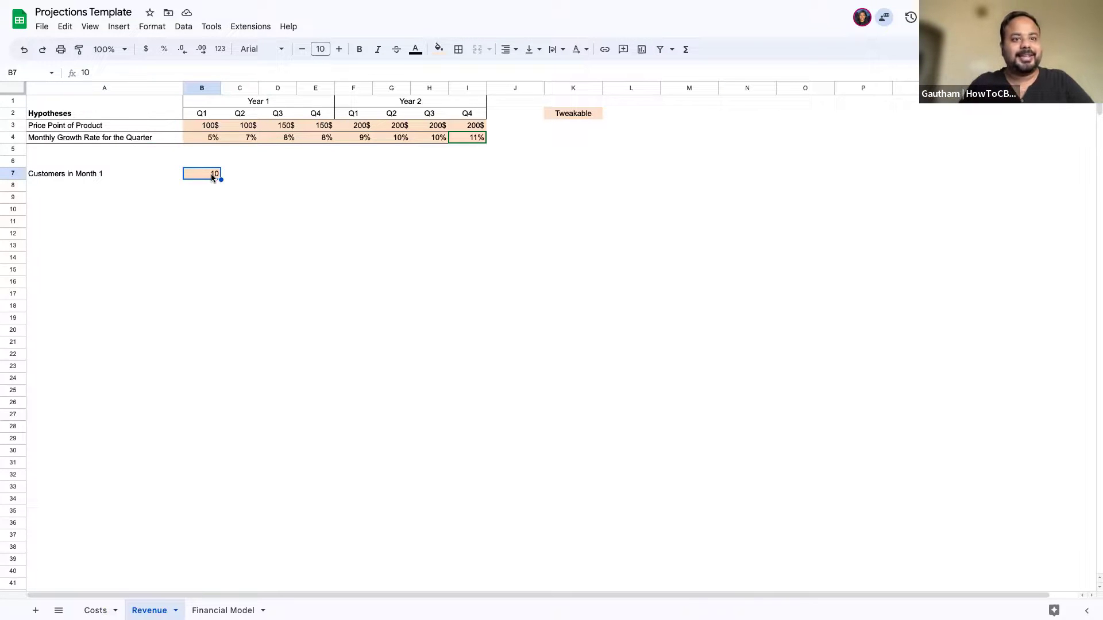
text(1)
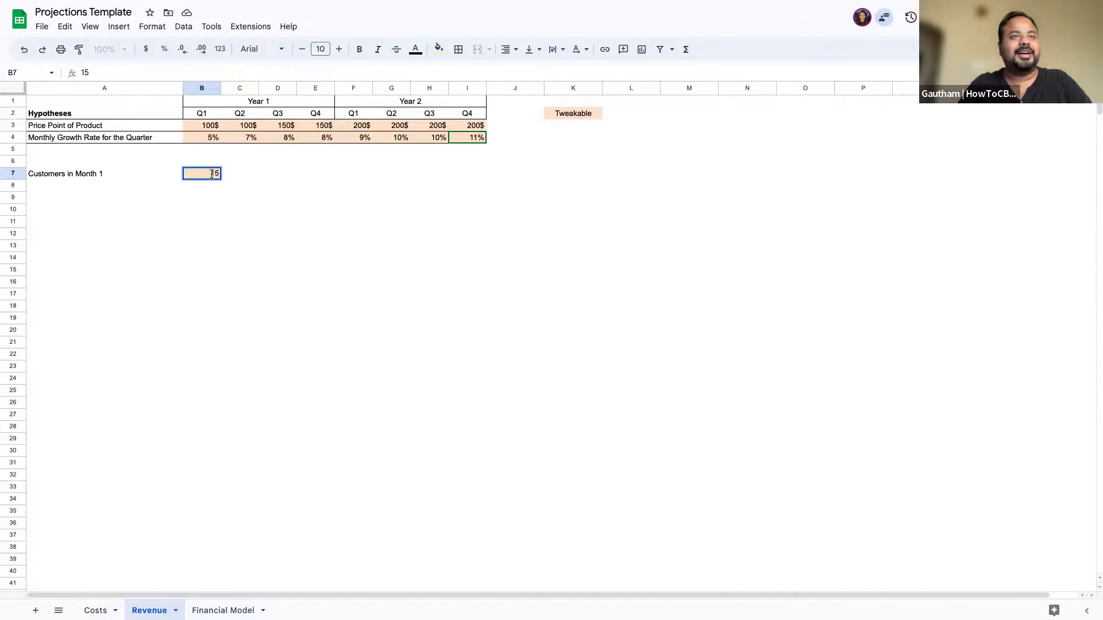
key(Return)
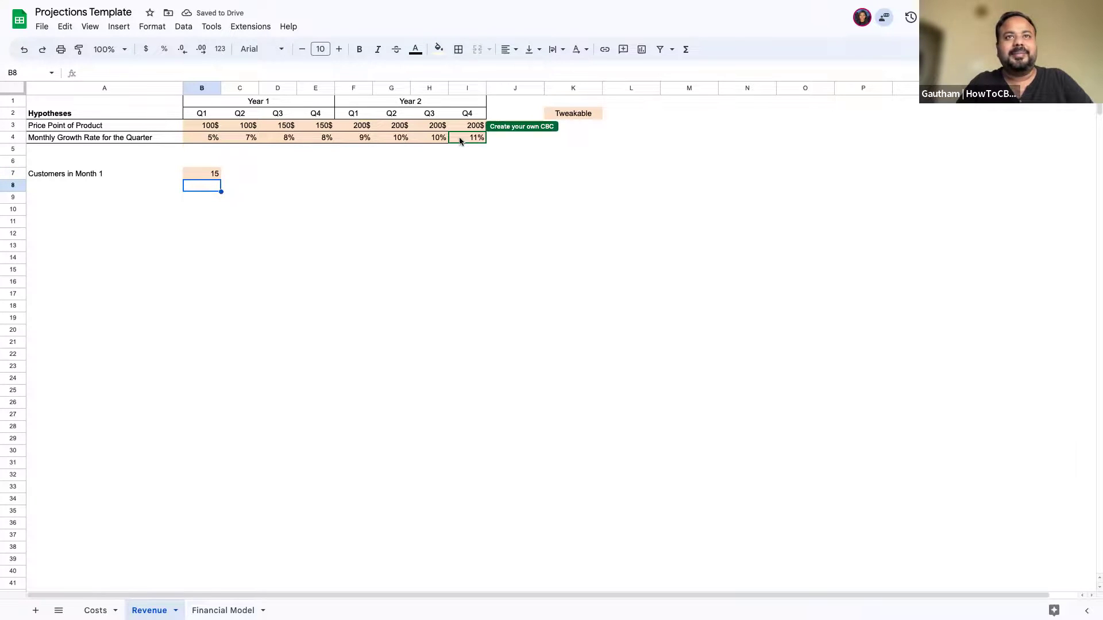
Set the Year 2 monthly growth rate to 9% for Q2 and to 8% for Q1
click(391, 139)
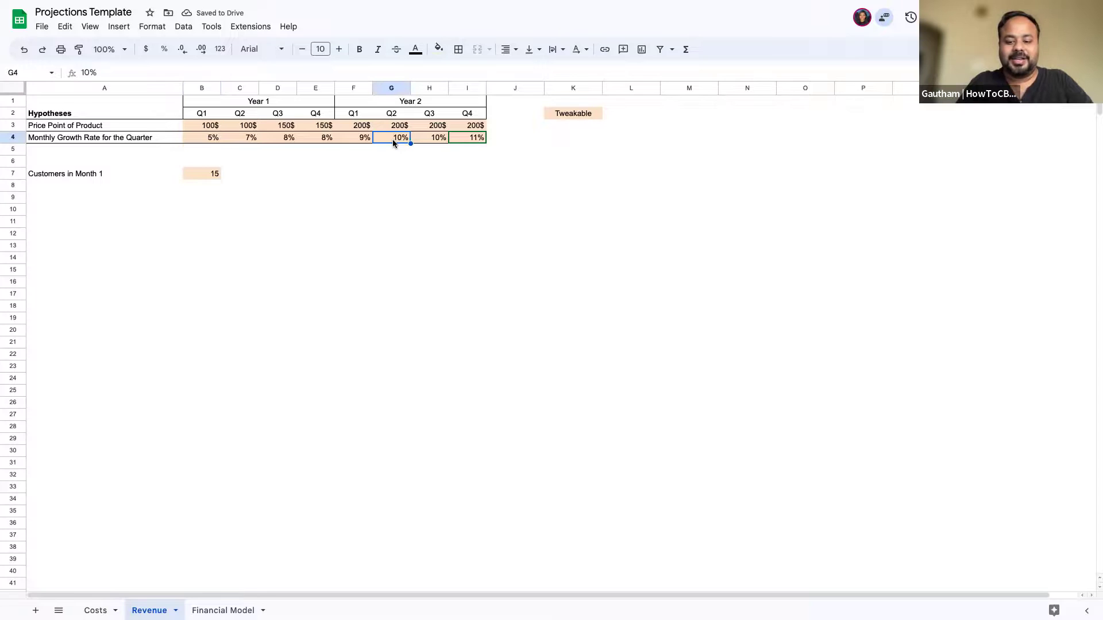
text(9)
key(Return)
click(440, 139)
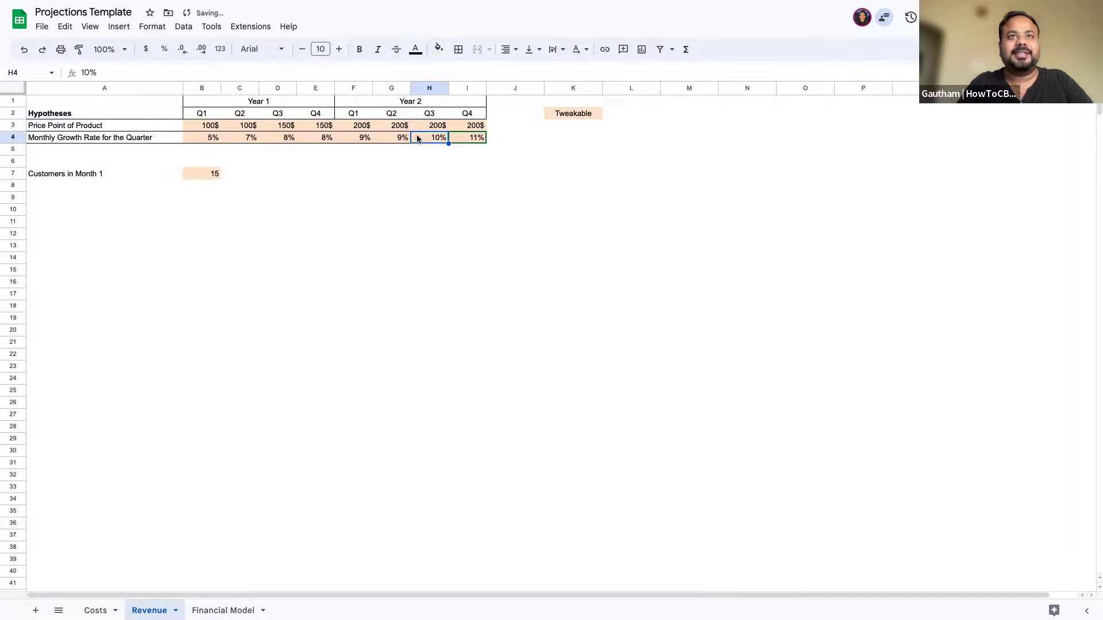
click(370, 138)
text(8)
key(Return)
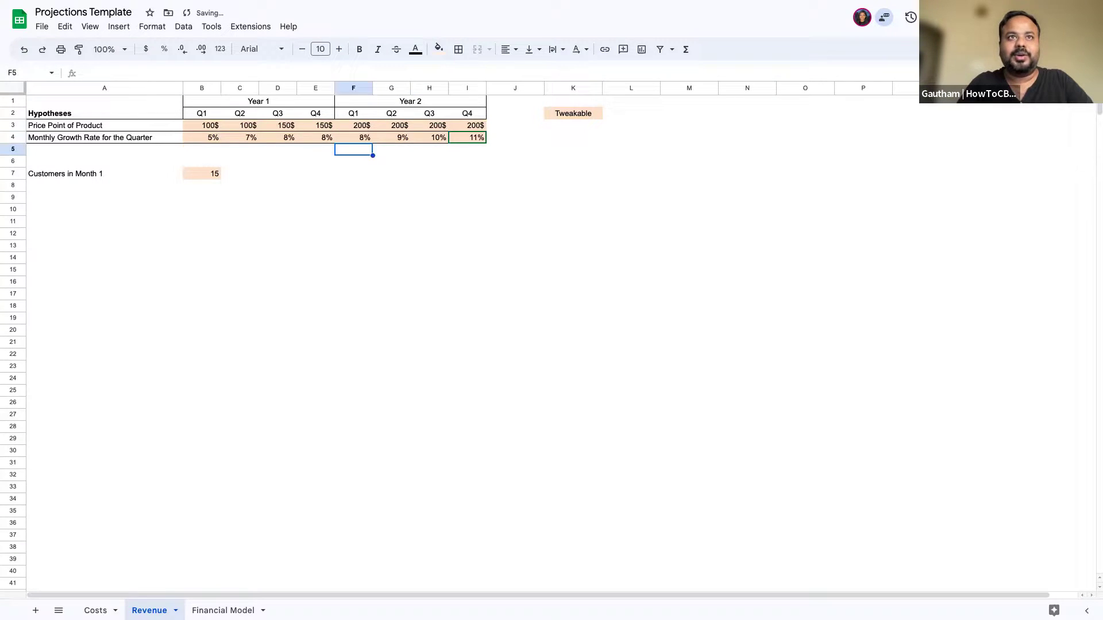
Set the Year 2 monthly growth rates for Q2, Q3 and Q4 to 8% each
click(403, 139)
text(8)
key(Return)
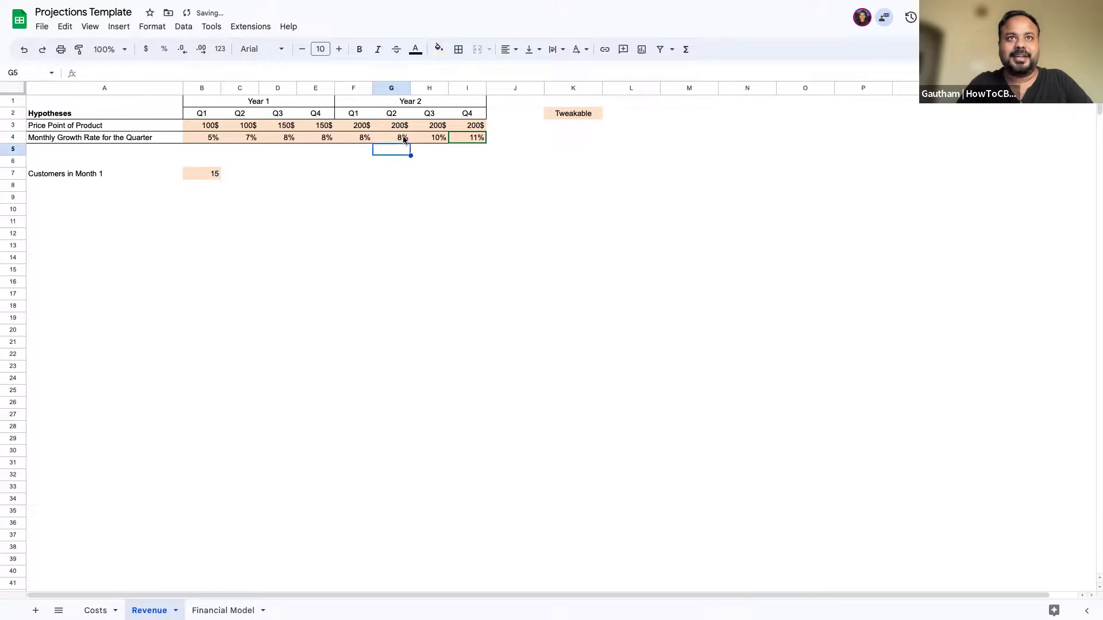
click(428, 140)
text(8)
key(Return)
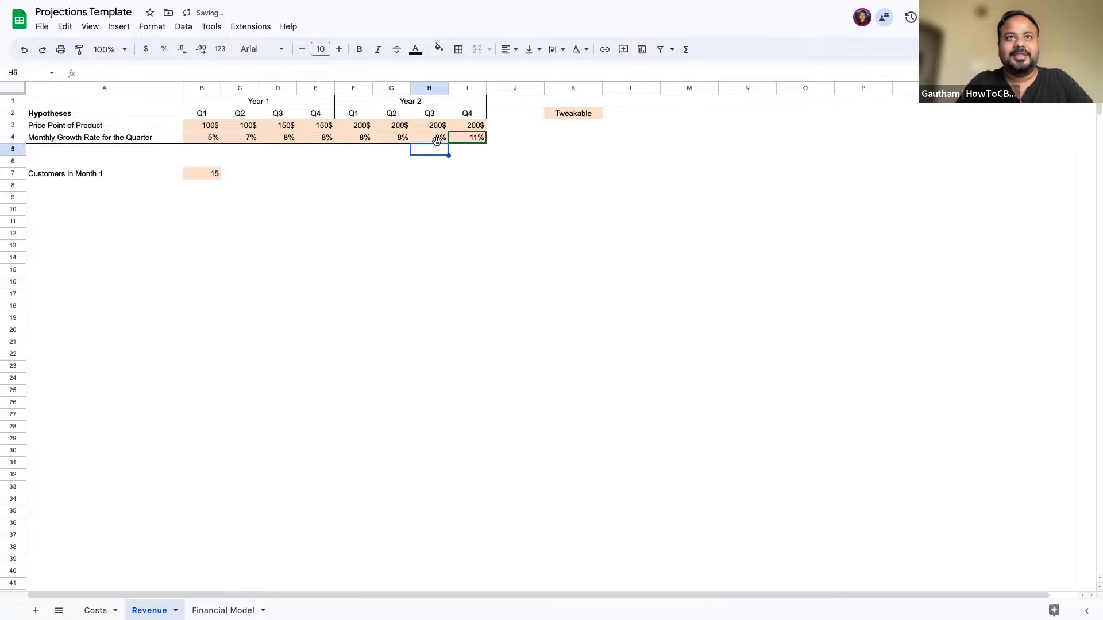
click(465, 141)
text(8)
key(Return)
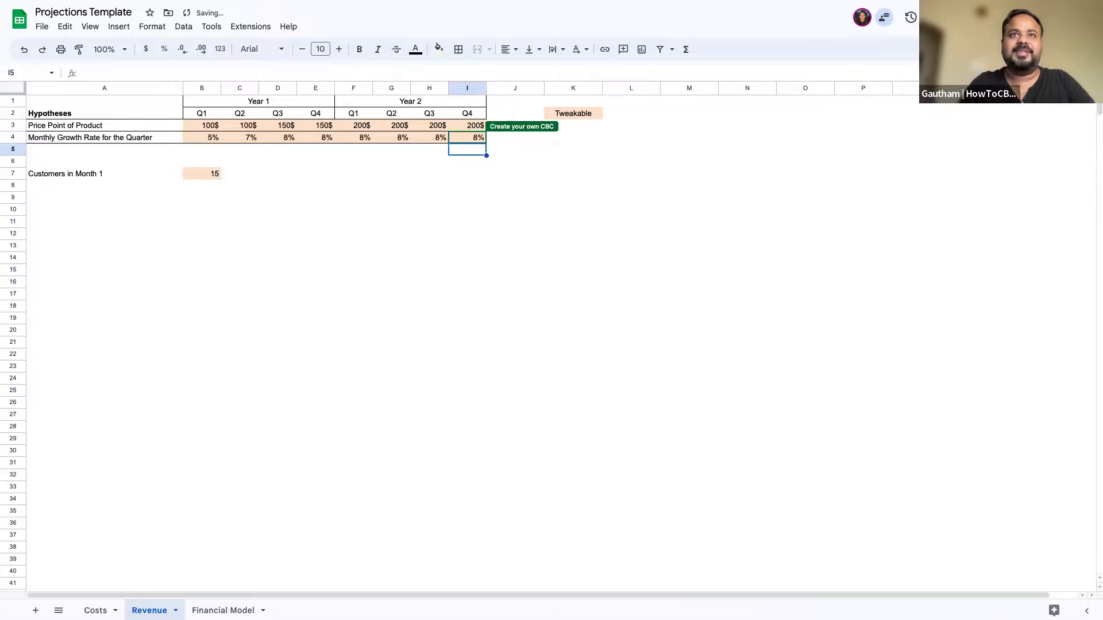
Examine the Financial Model's Funds Required row, the funding totals for both years and the monthly revenue and cost rows
key(alt+Down)
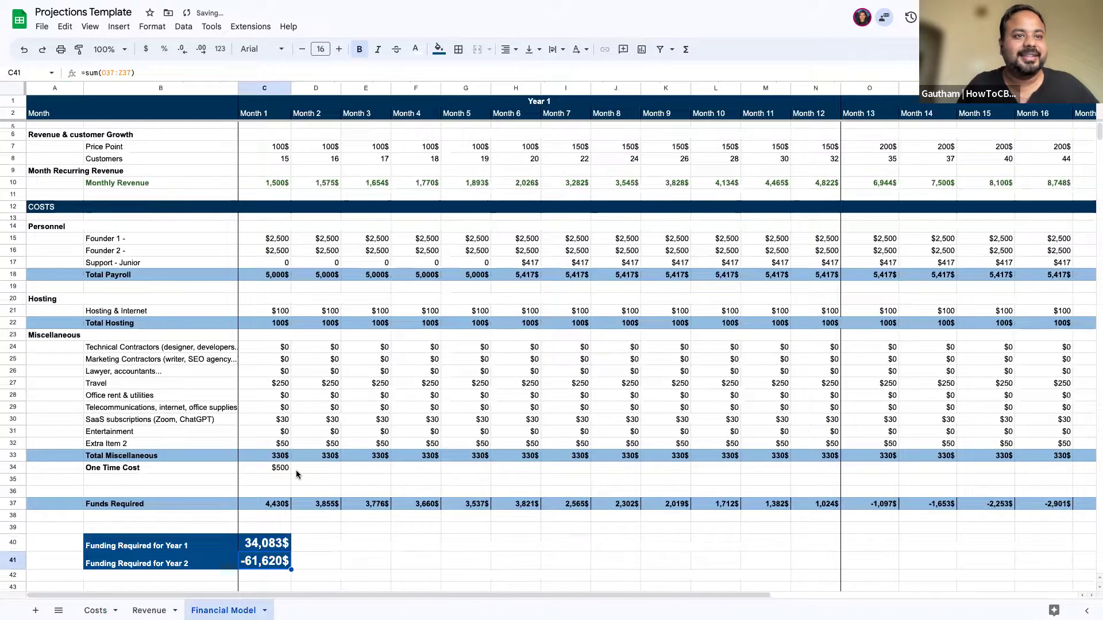
scroll(297, 474, down, 4)
scroll(296, 474, up, 1)
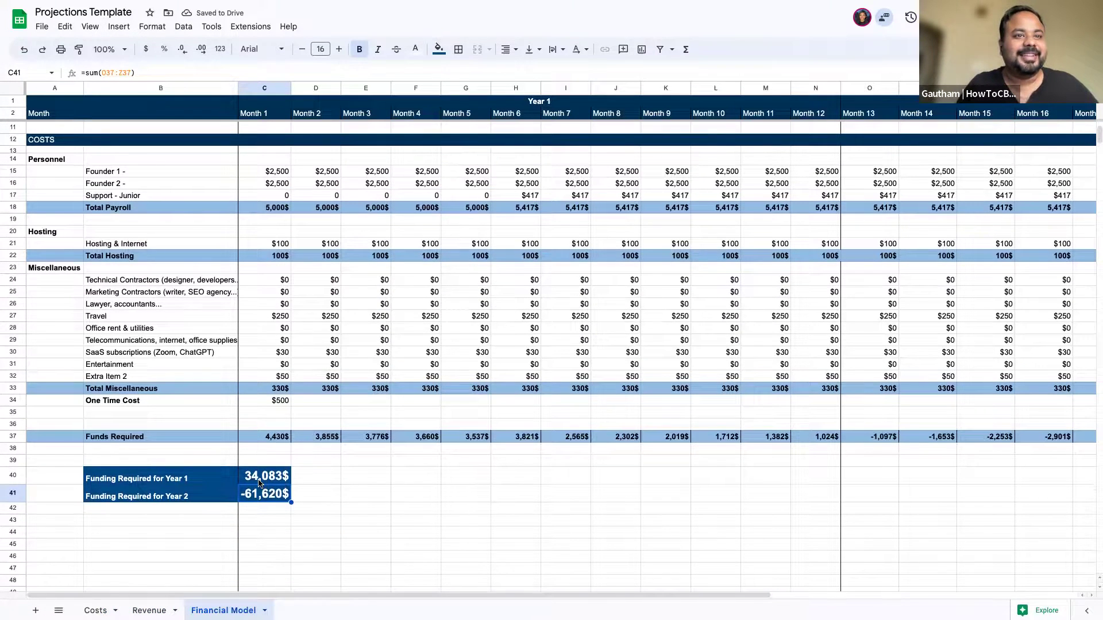
key(Up)
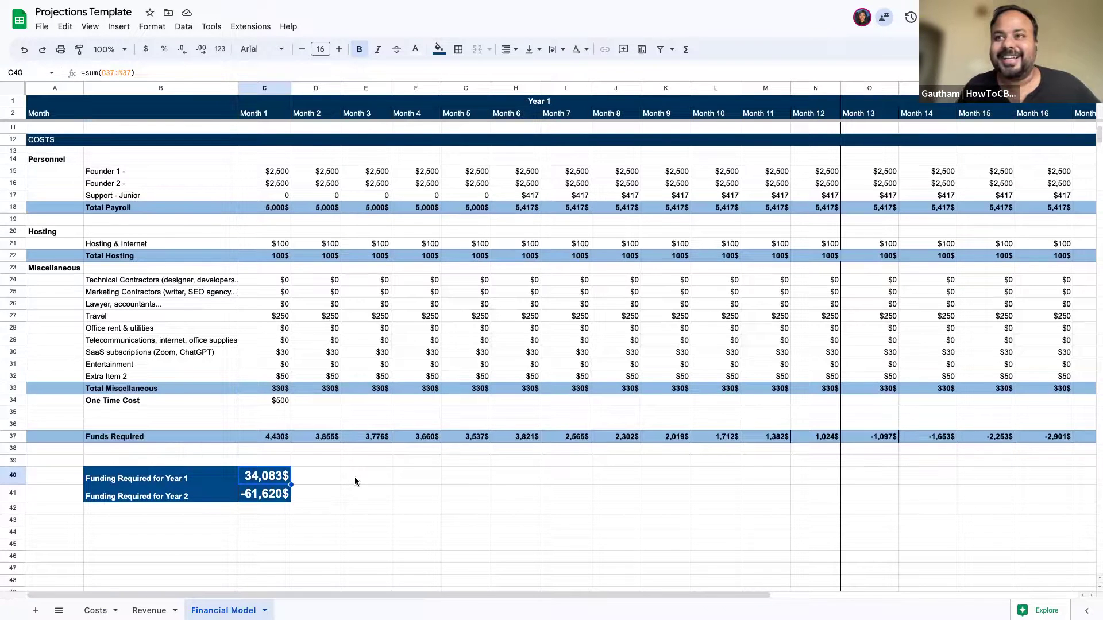
scroll(605, 485, right, 1)
scroll(605, 480, right, 1)
scroll(604, 480, left, 2)
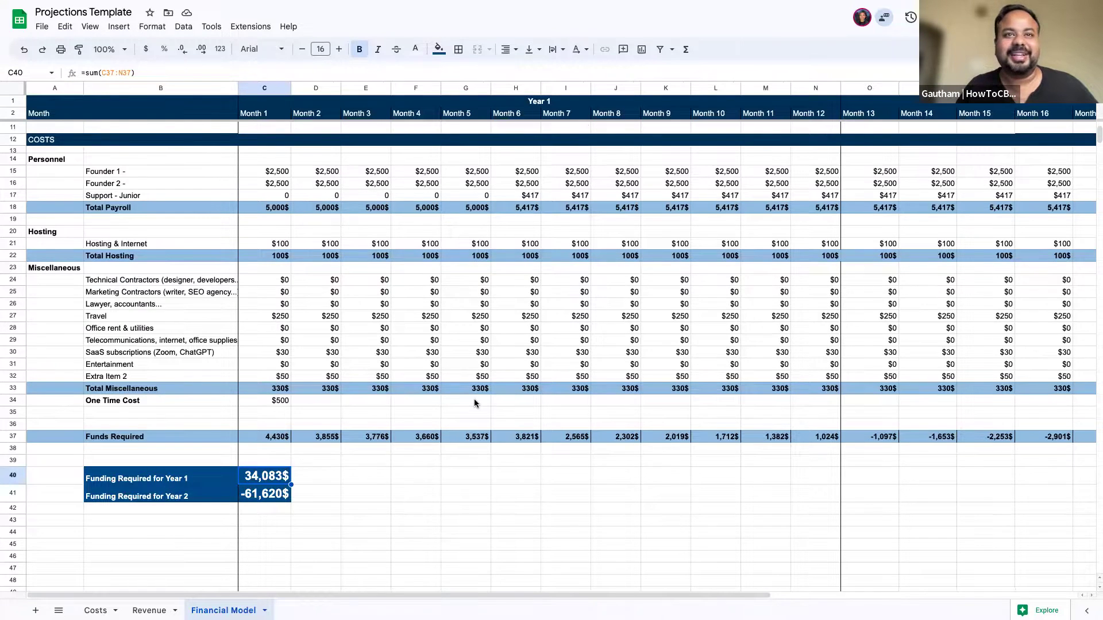
scroll(475, 403, up, 3)
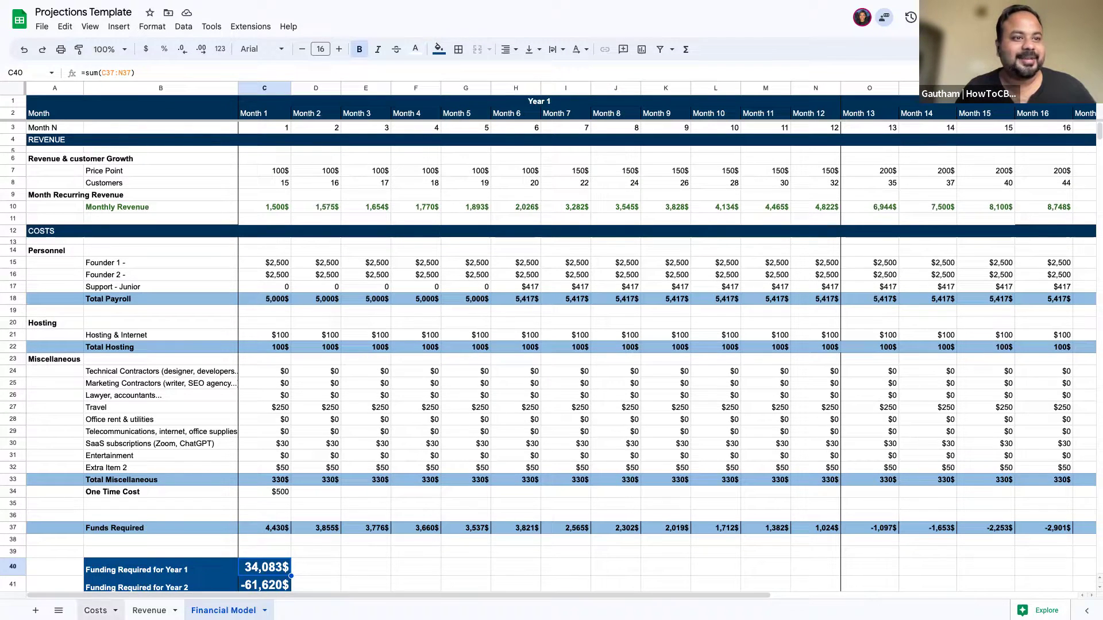
Review the tweakable assumptions on the Costs and Revenue sheets, switching between the two
click(95, 610)
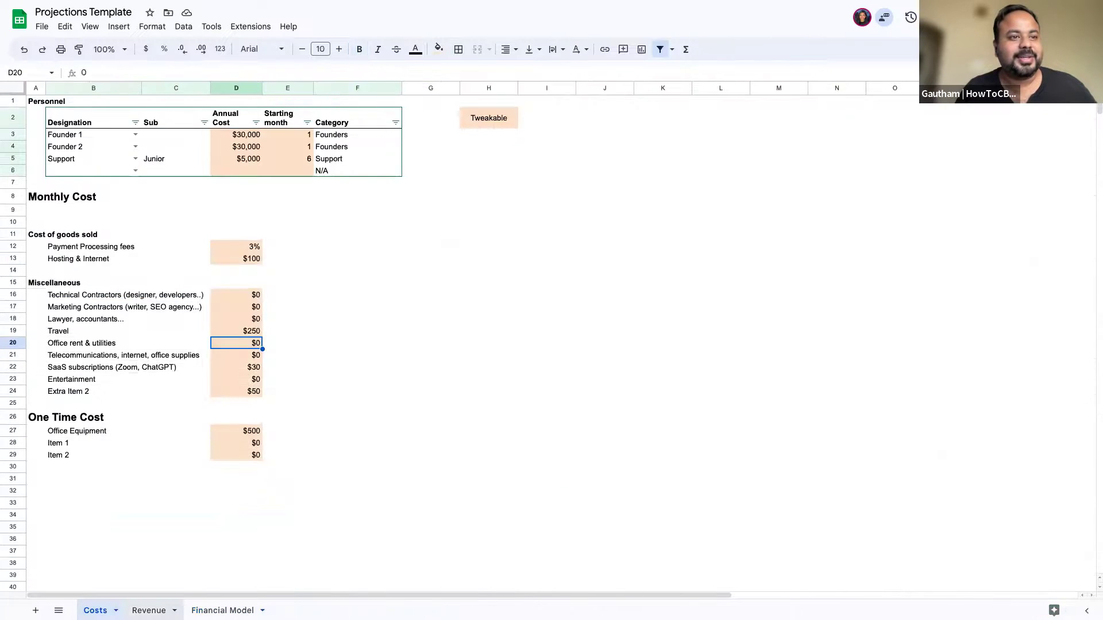
click(149, 610)
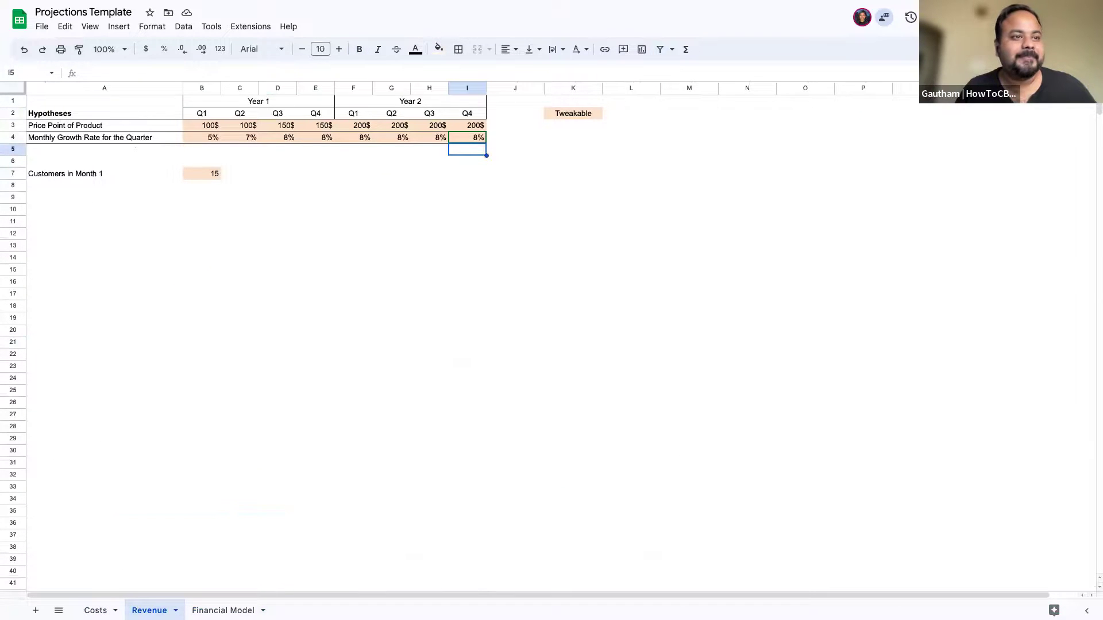
click(95, 611)
click(150, 610)
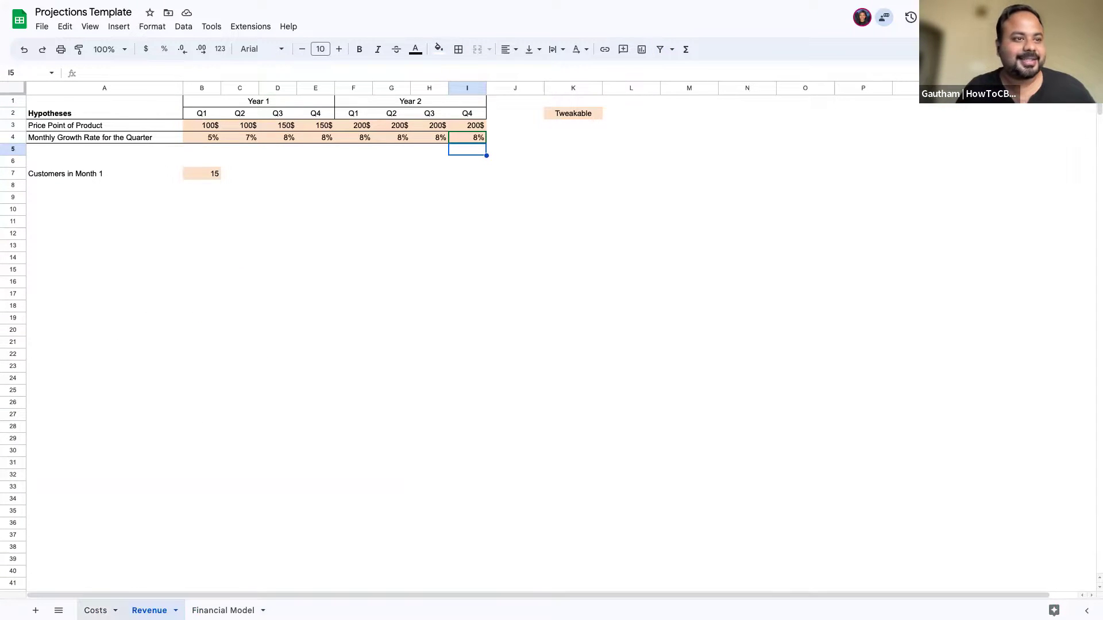
click(95, 609)
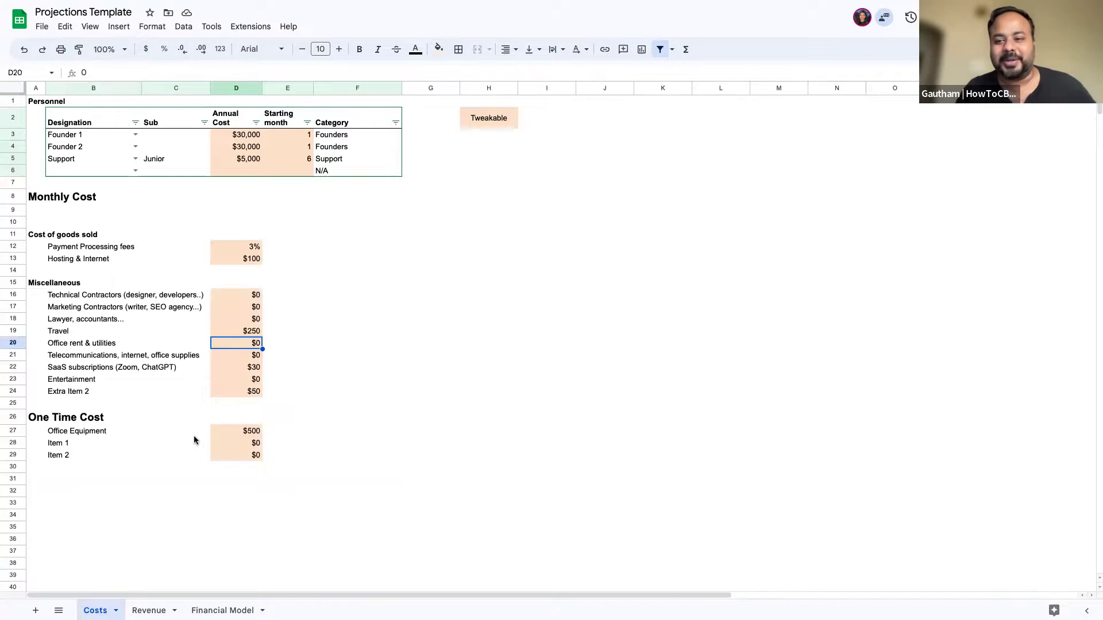